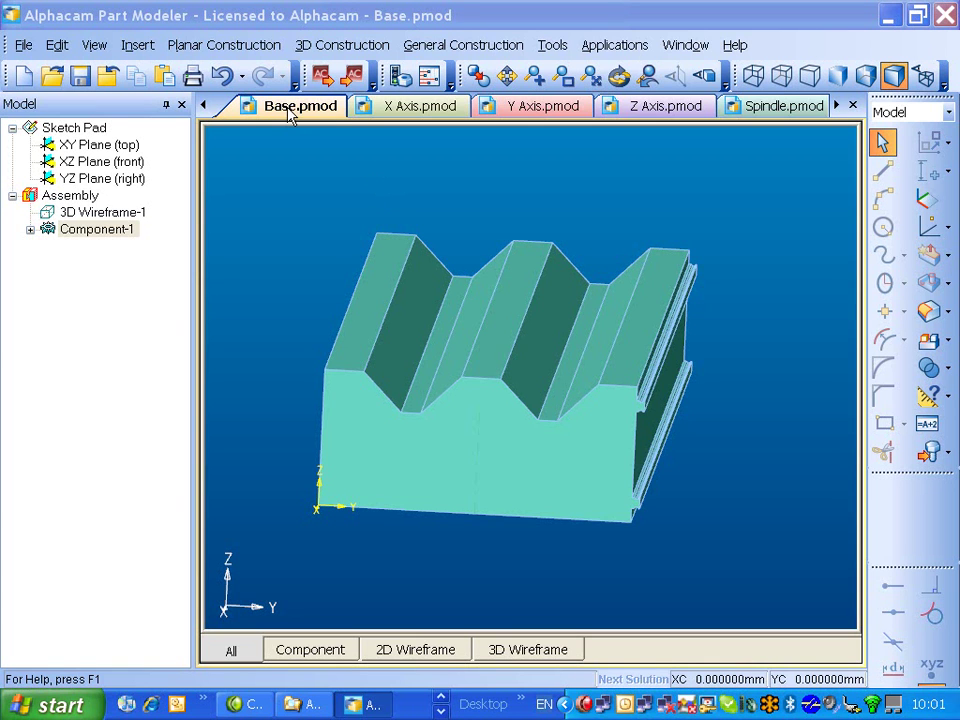
Look through the X Axis, Y Axis, Z Axis, Spindle and Base part files, ending on X Axis.pmod.
left_click(418, 105)
left_click(516, 110)
left_click(640, 110)
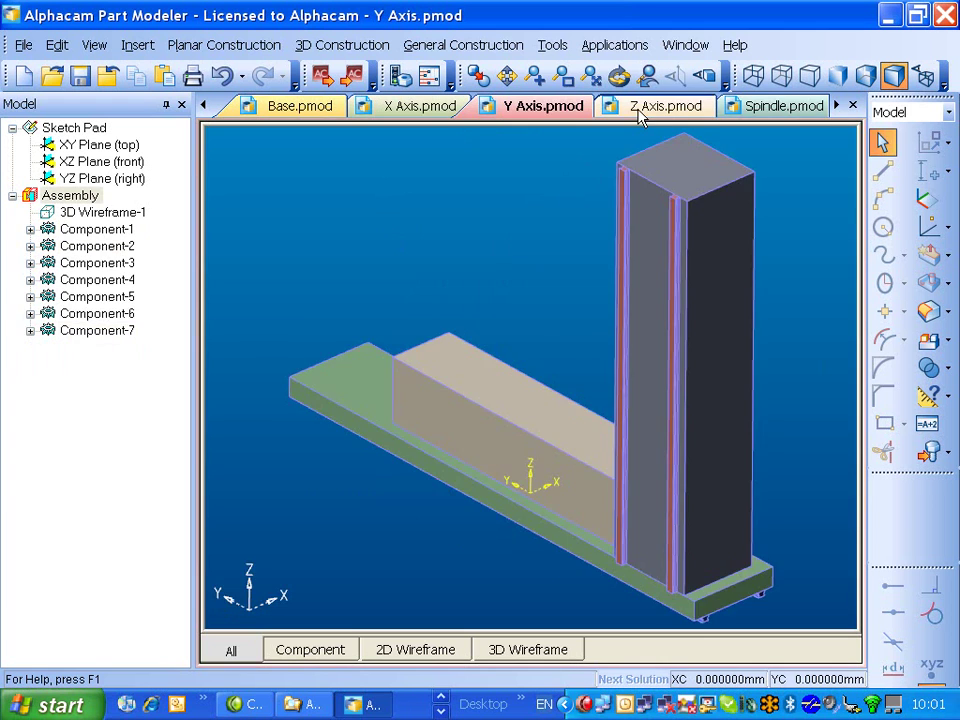
left_click(785, 108)
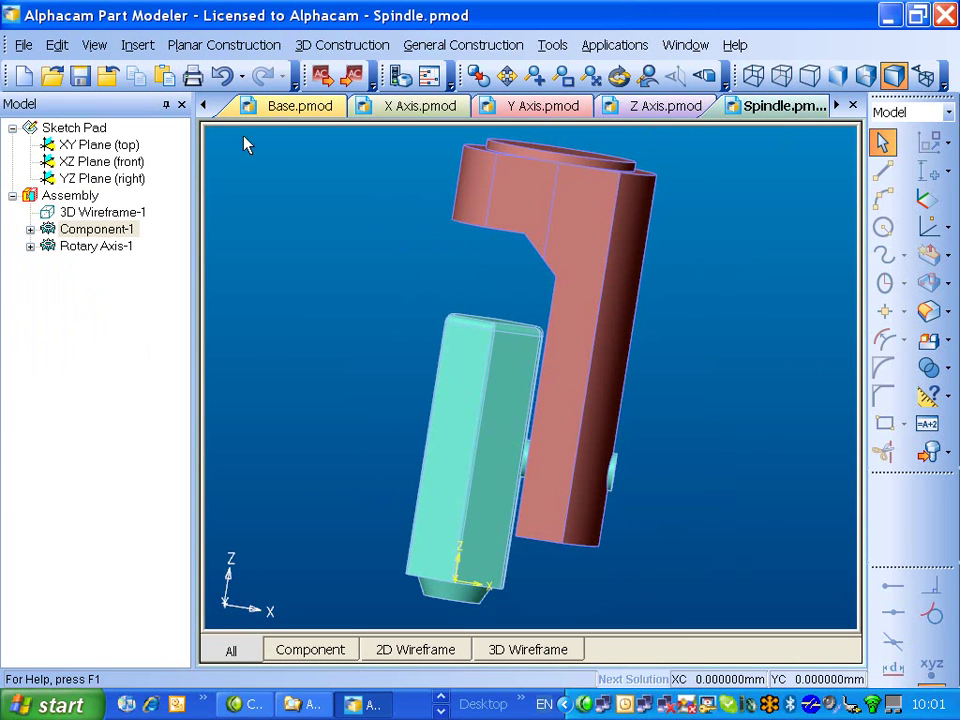
left_click(250, 108)
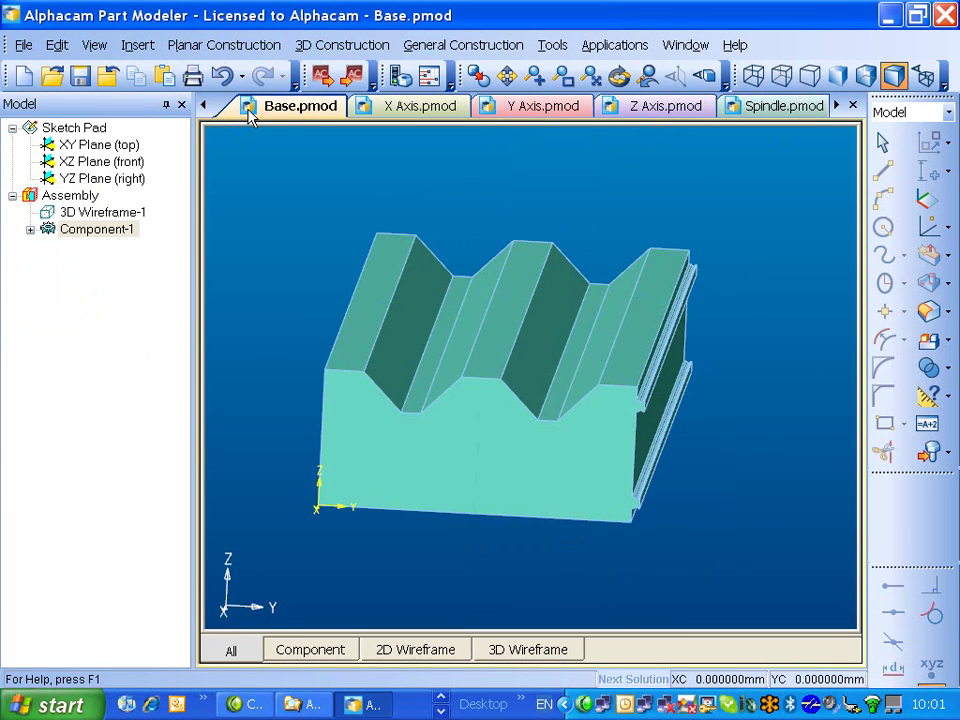
left_click(448, 110)
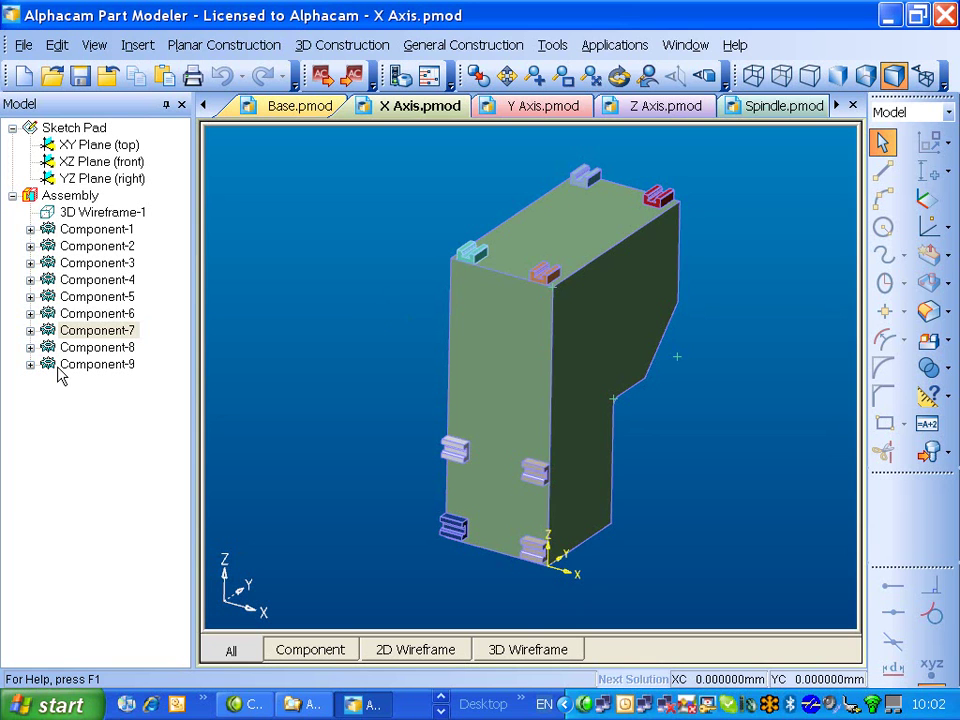
Start an Assembly Boolean Union with Component-1 as the target.
left_click(71, 233)
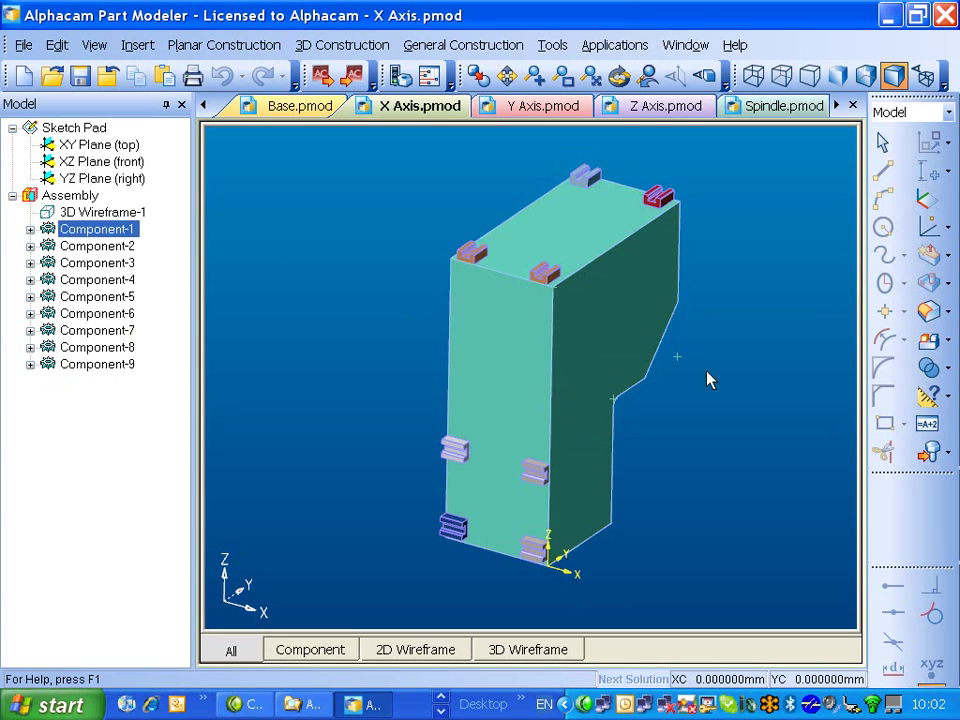
left_click(929, 369)
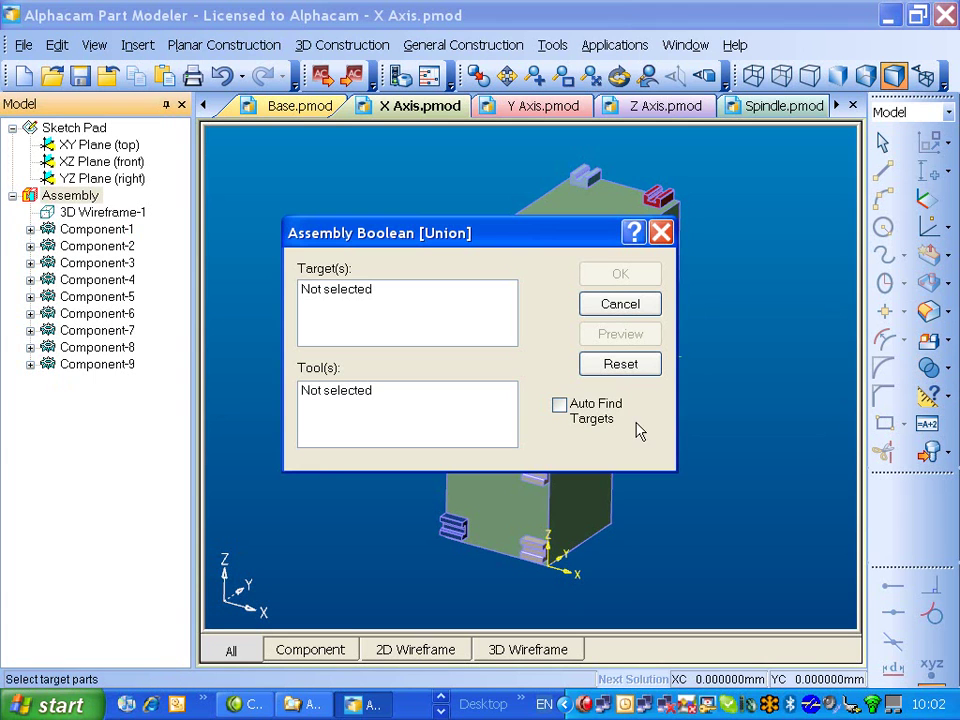
left_click(82, 231)
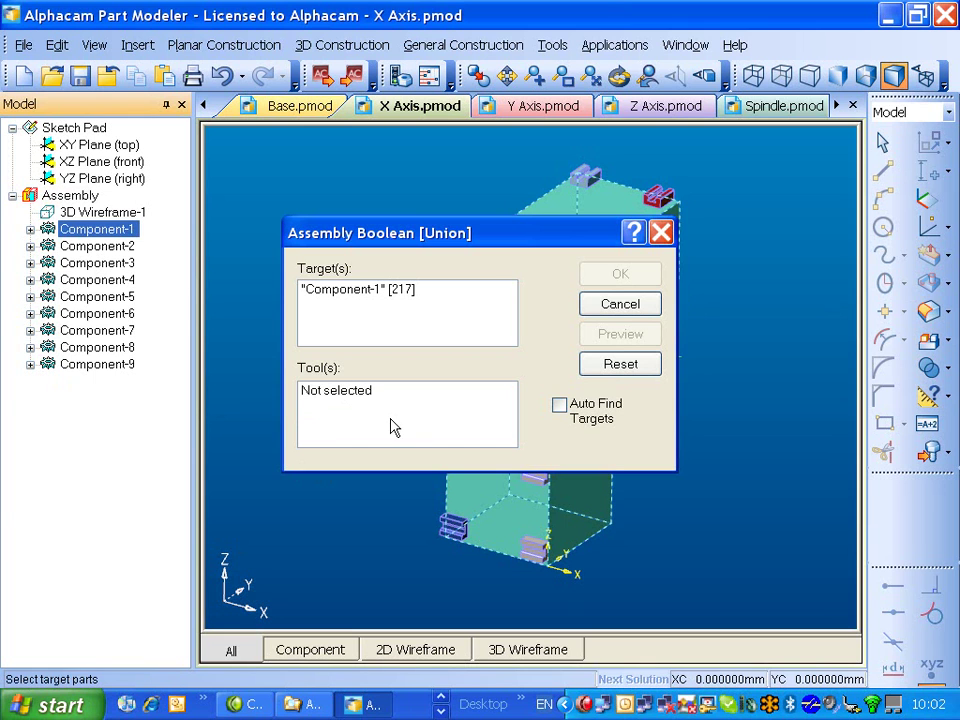
Add Component-2 through Component-9 as union tools, preview, and confirm the merge.
left_click(96, 248)
left_click(97, 264)
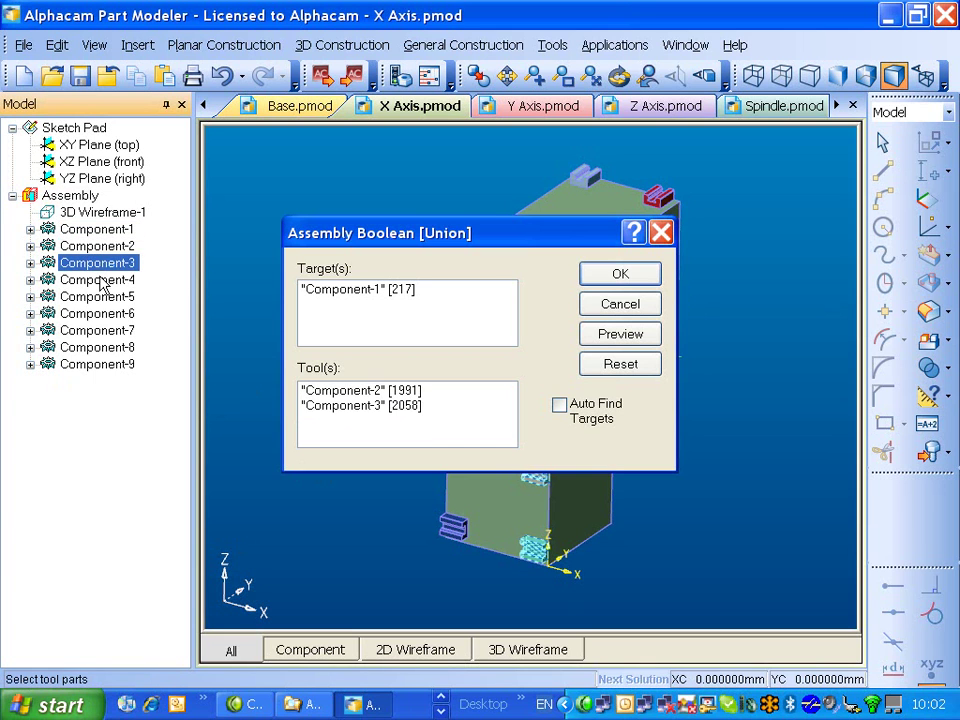
left_click(100, 281)
left_click(104, 297)
left_click(107, 314)
left_click(110, 331)
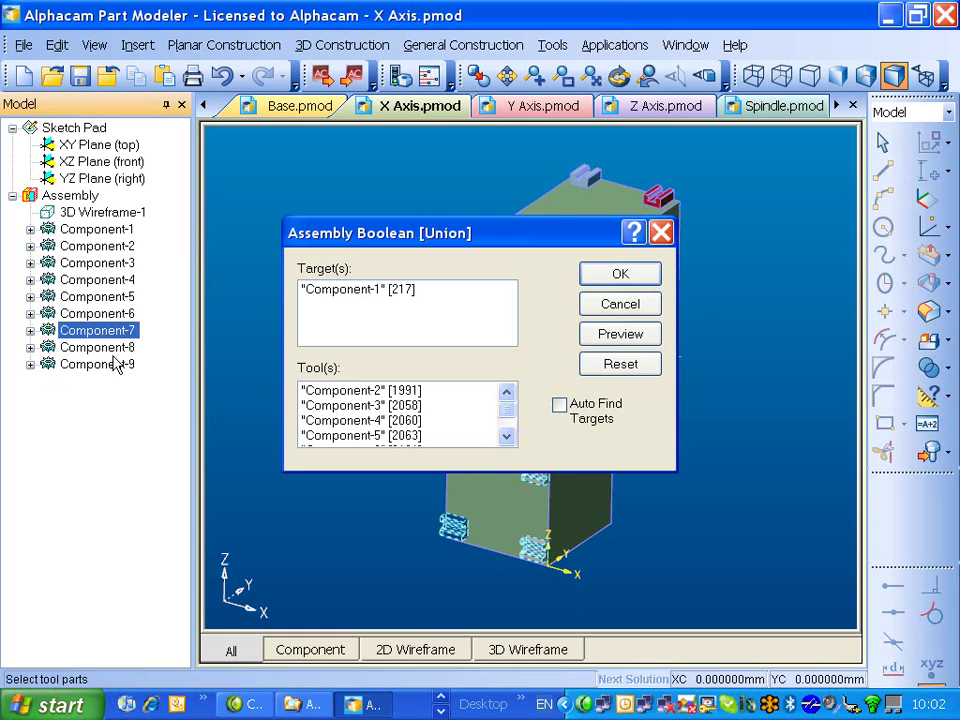
left_click(110, 347)
left_click(106, 364)
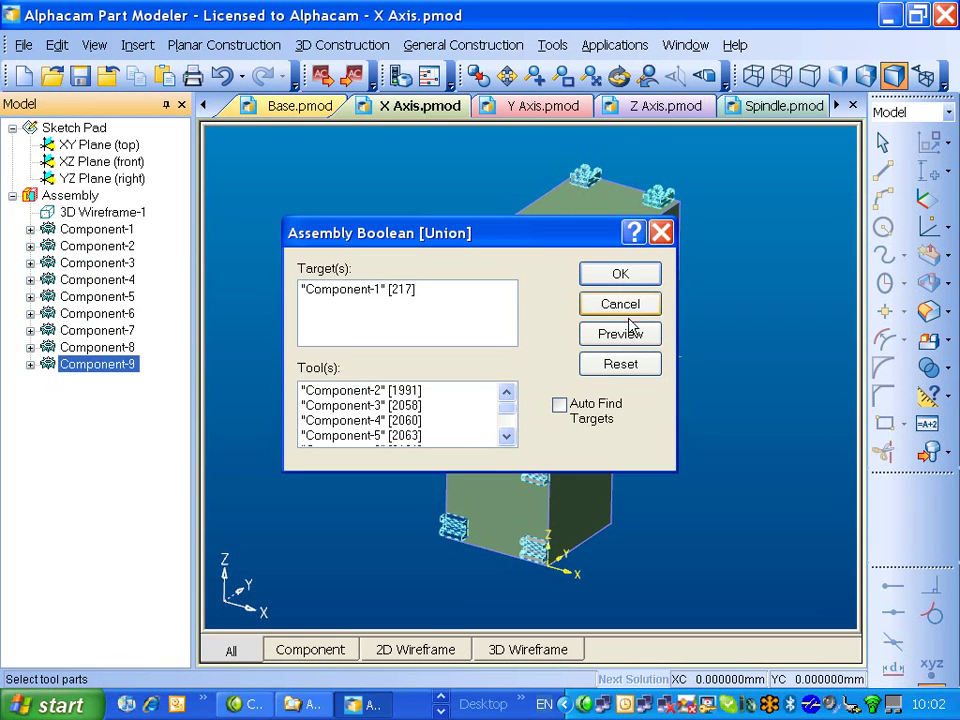
left_click(622, 335)
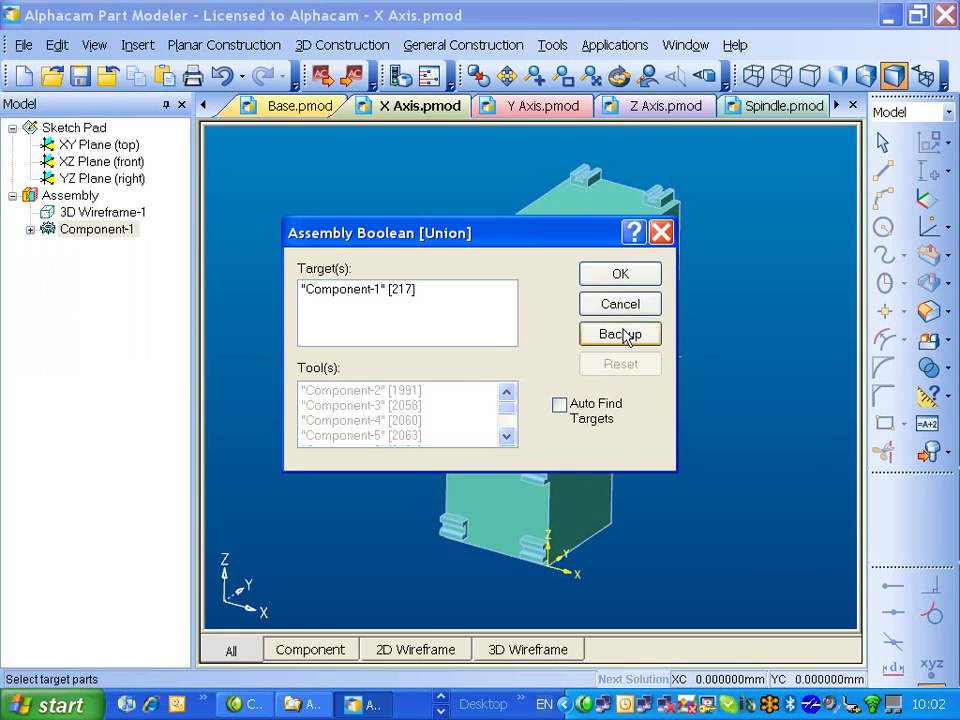
left_click(622, 277)
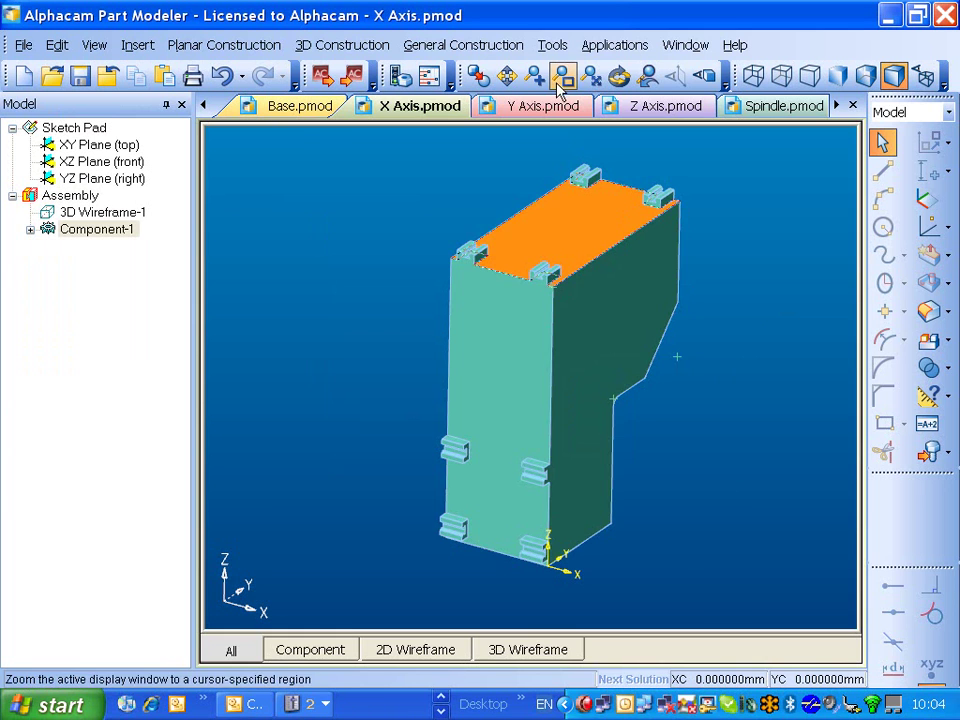
On Y Axis.pmod, start an Assembly Boolean Union with Component-1 as the target.
left_click(533, 108)
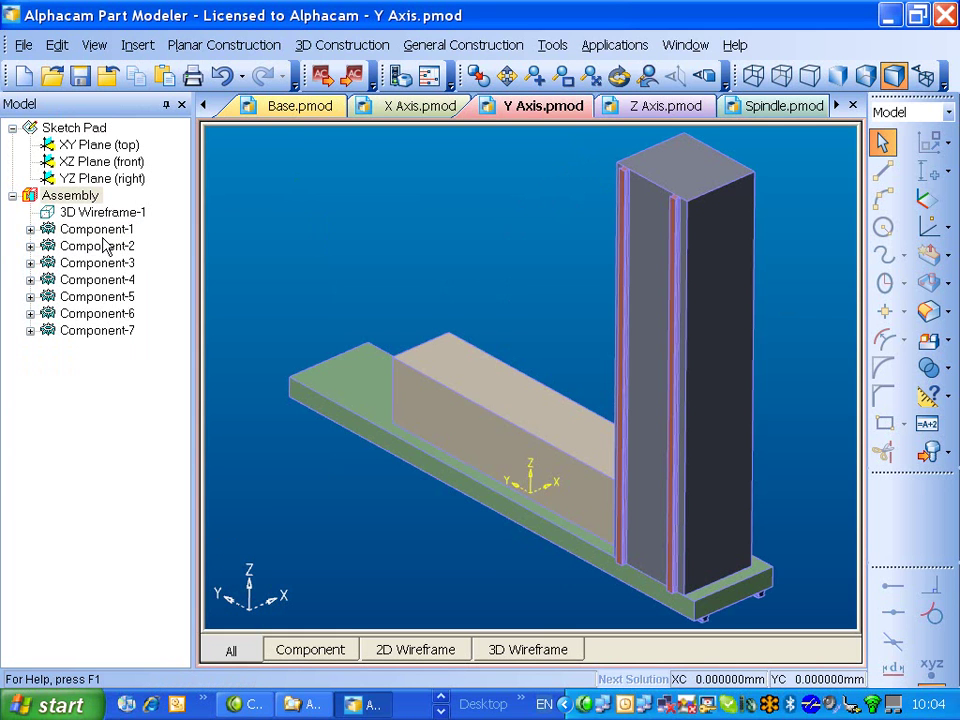
left_click(928, 367)
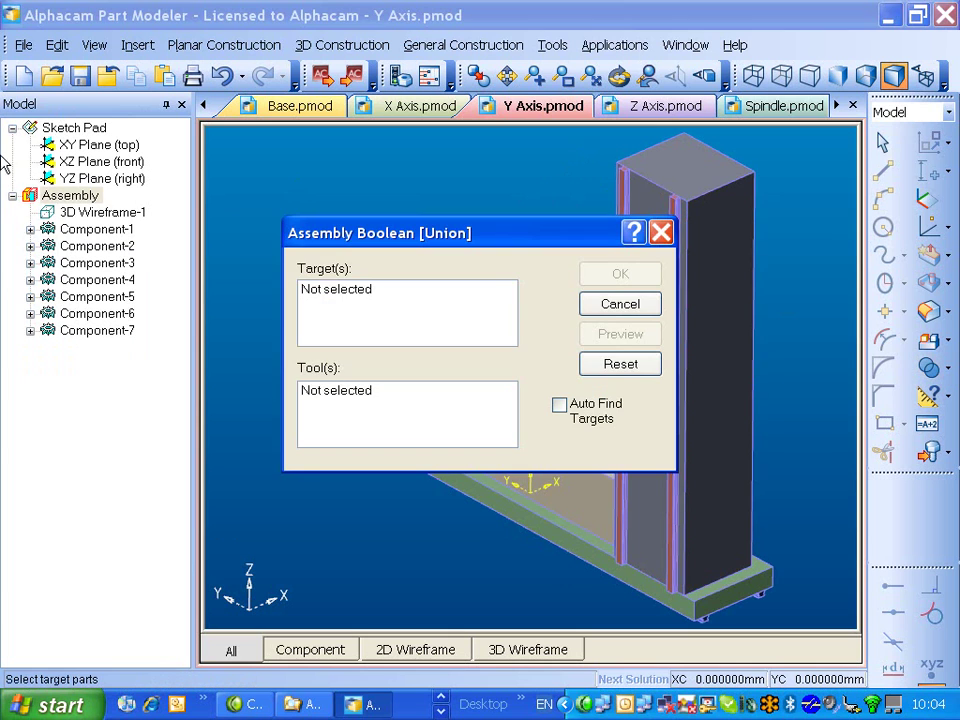
left_click(99, 230)
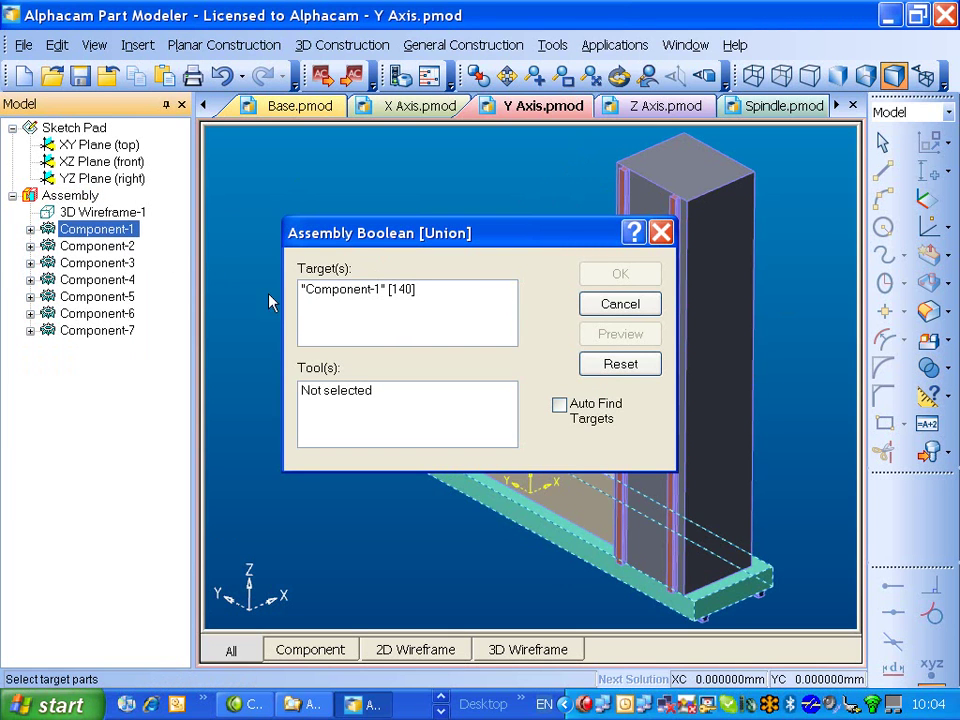
left_click(350, 404)
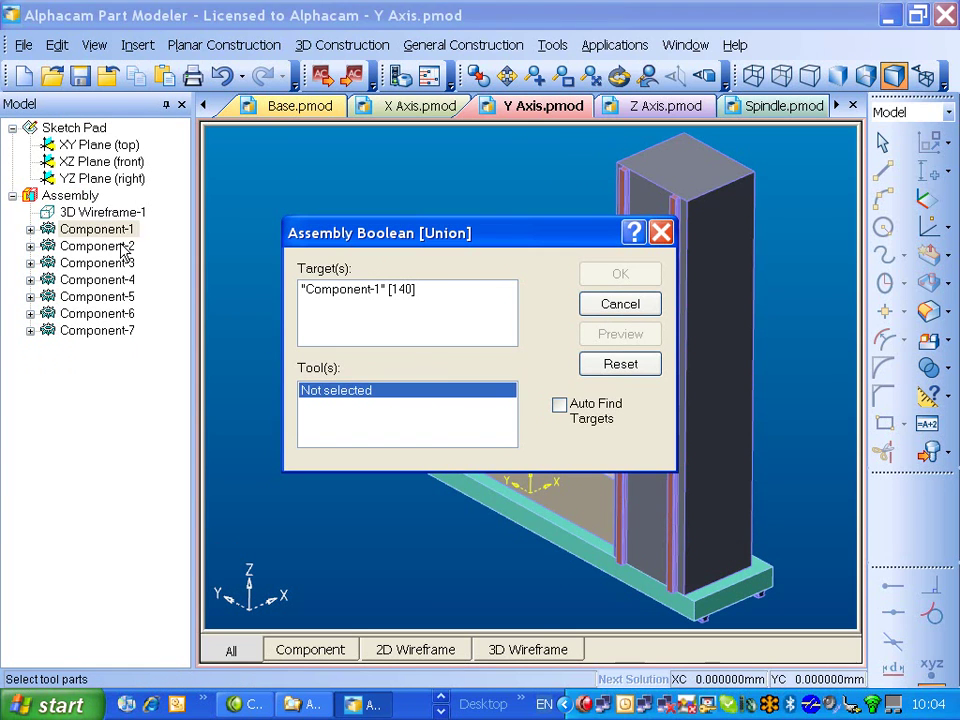
Add Components 2, 4, 5, 6 and 7 as union tools and preview the result.
left_click(118, 247)
left_click(120, 280)
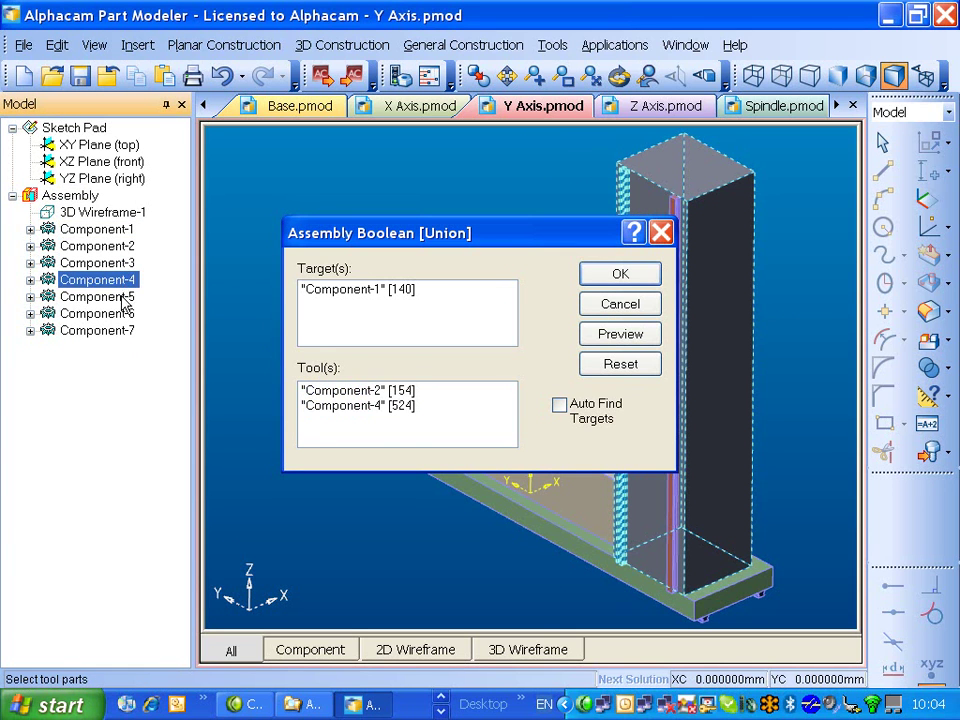
left_click(112, 297)
left_click(112, 314)
left_click(110, 330)
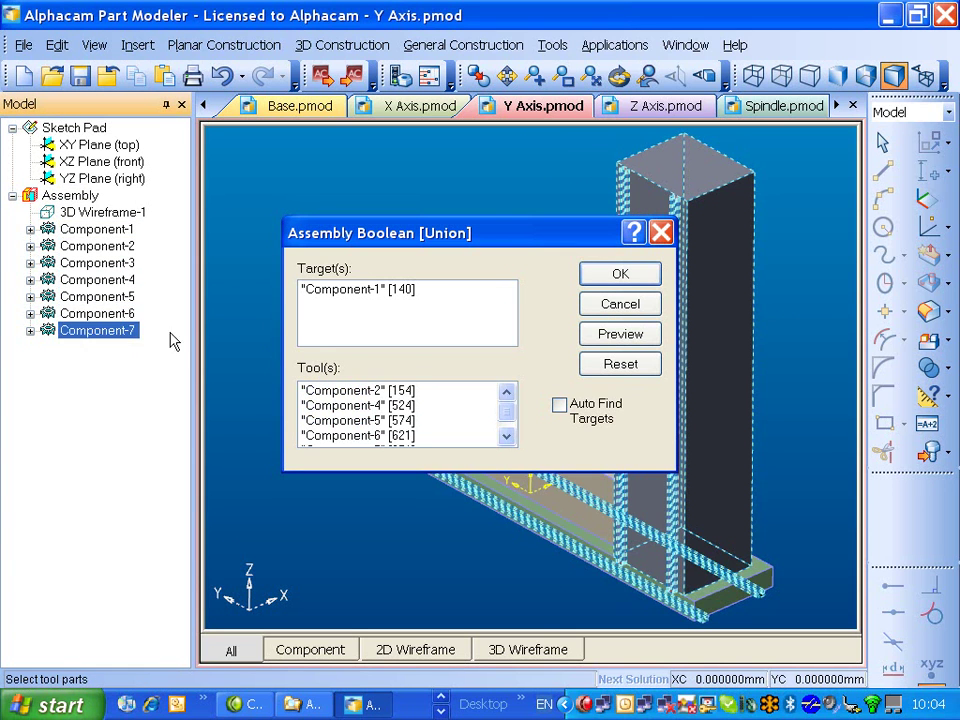
left_click(630, 333)
mouse_move(486, 233)
left_mouse_down()
mouse_move(444, 245)
mouse_move(455, 127)
left_mouse_up()
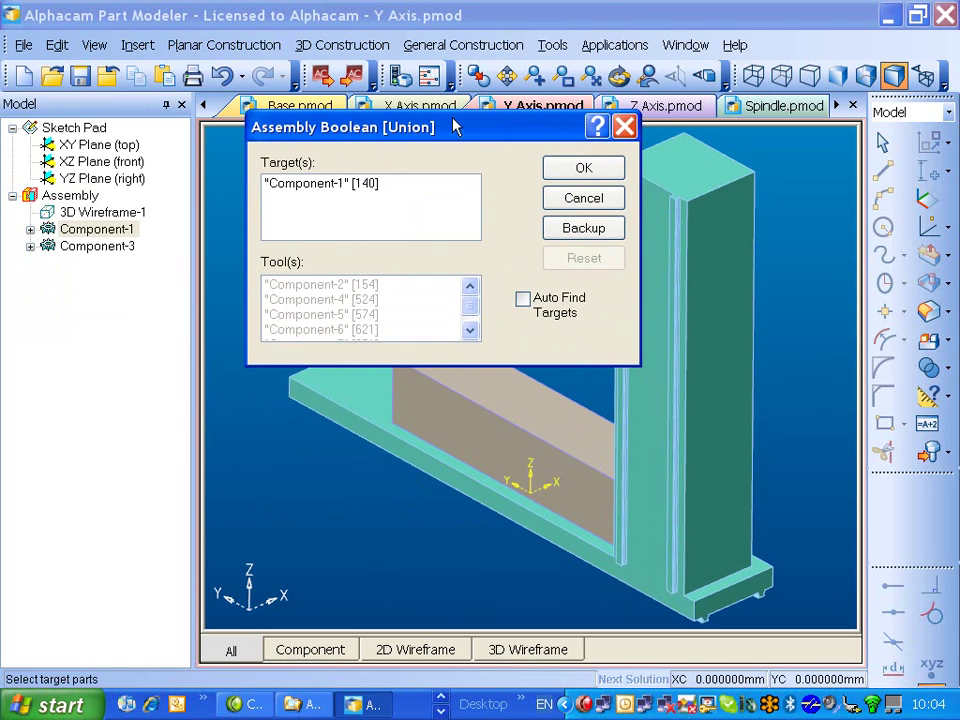
Add Component-3 as a second target, preview again and confirm the union.
left_click(590, 232)
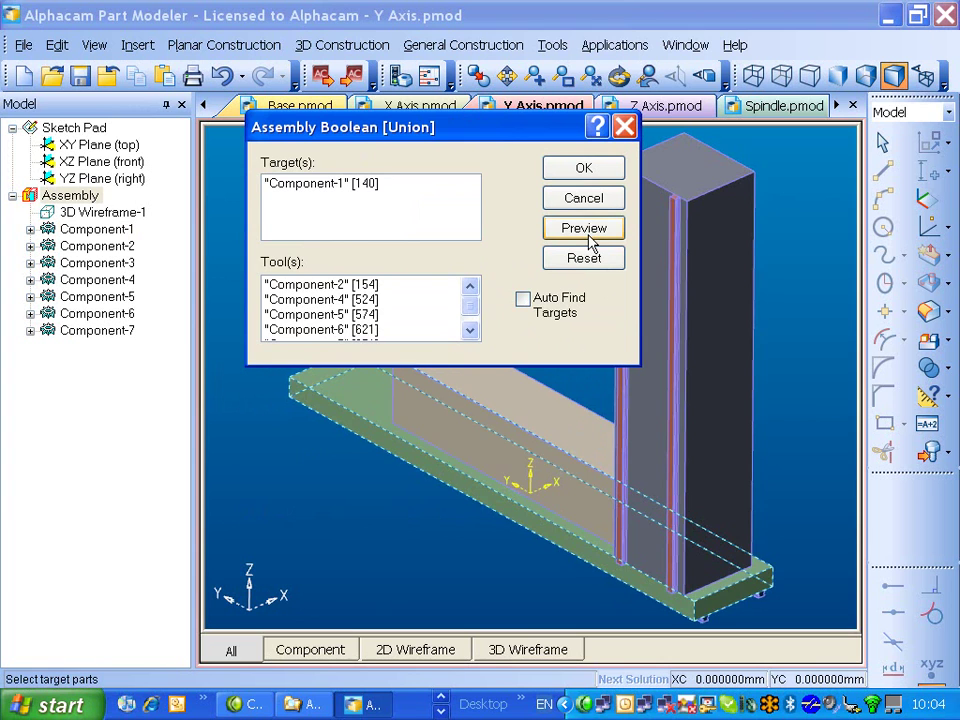
left_click(96, 263)
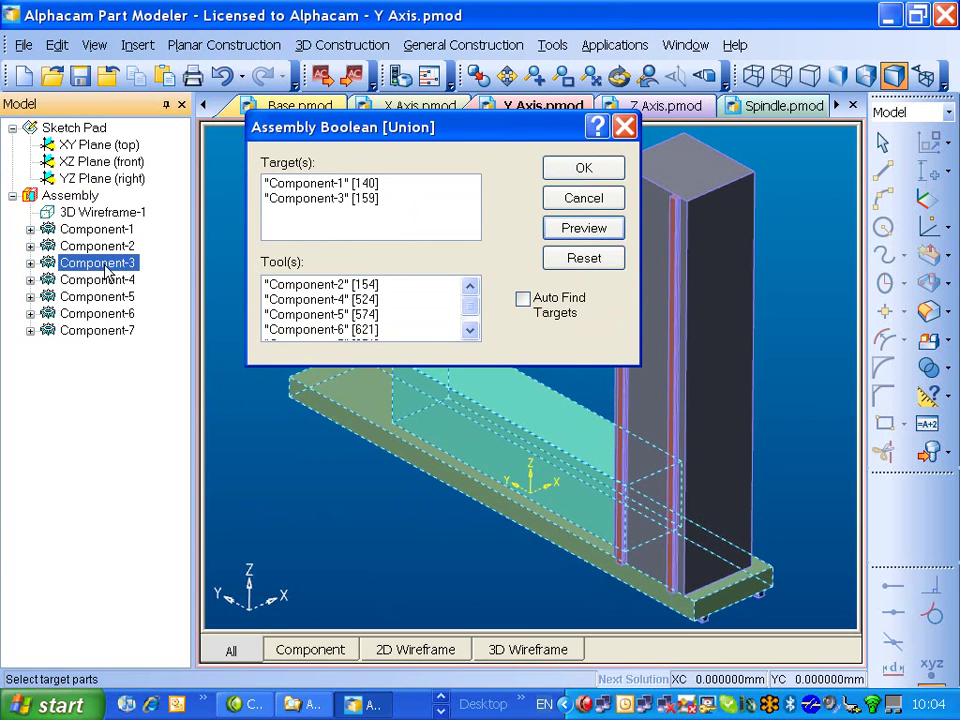
left_click(586, 229)
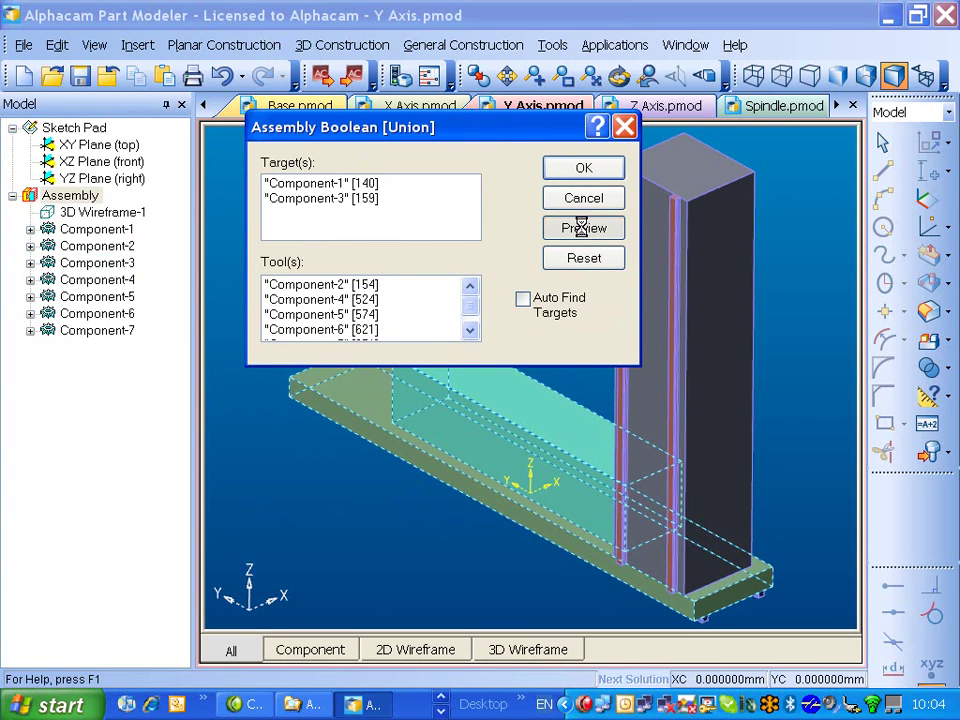
left_click(583, 168)
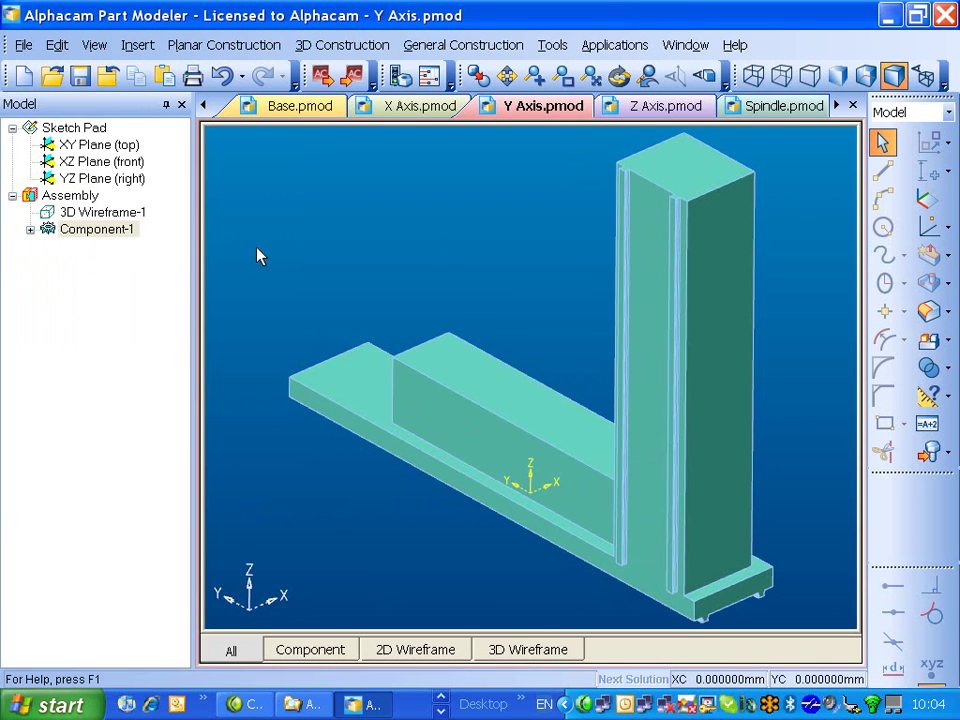
left_click(30, 230)
left_click(30, 230)
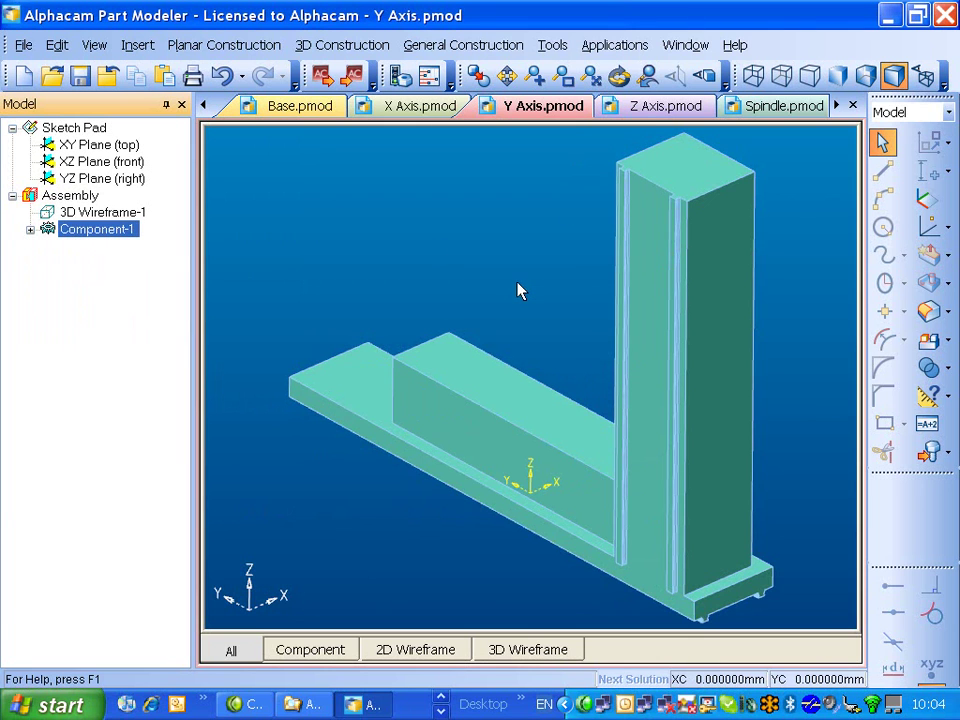
On Z Axis.pmod, union Component-2 through Component-5 into Component-1 and confirm.
left_click(665, 105)
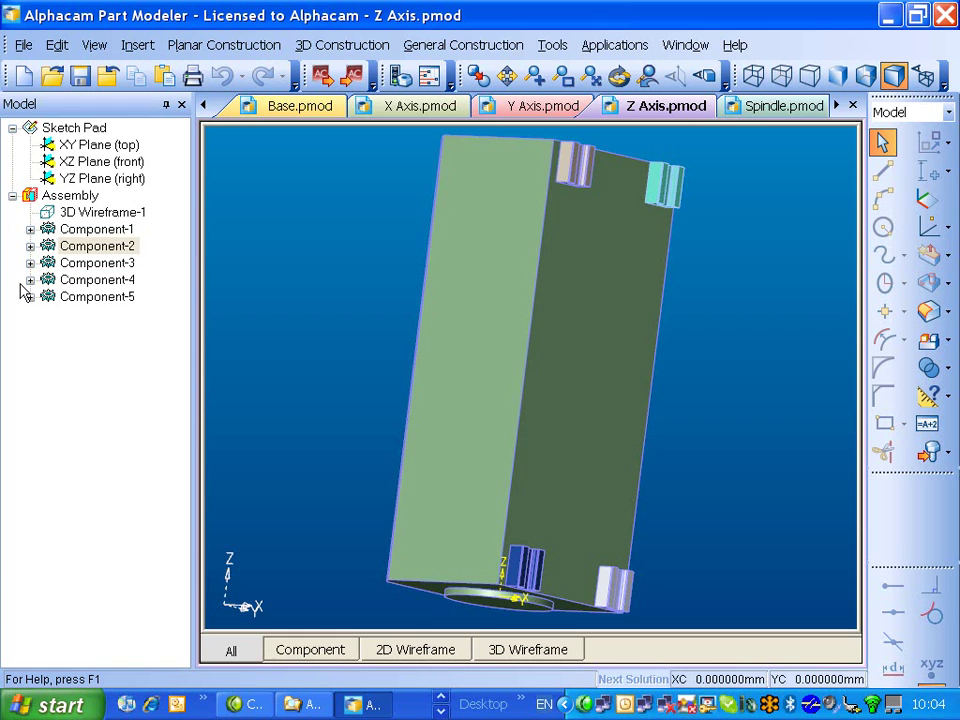
left_click(118, 230)
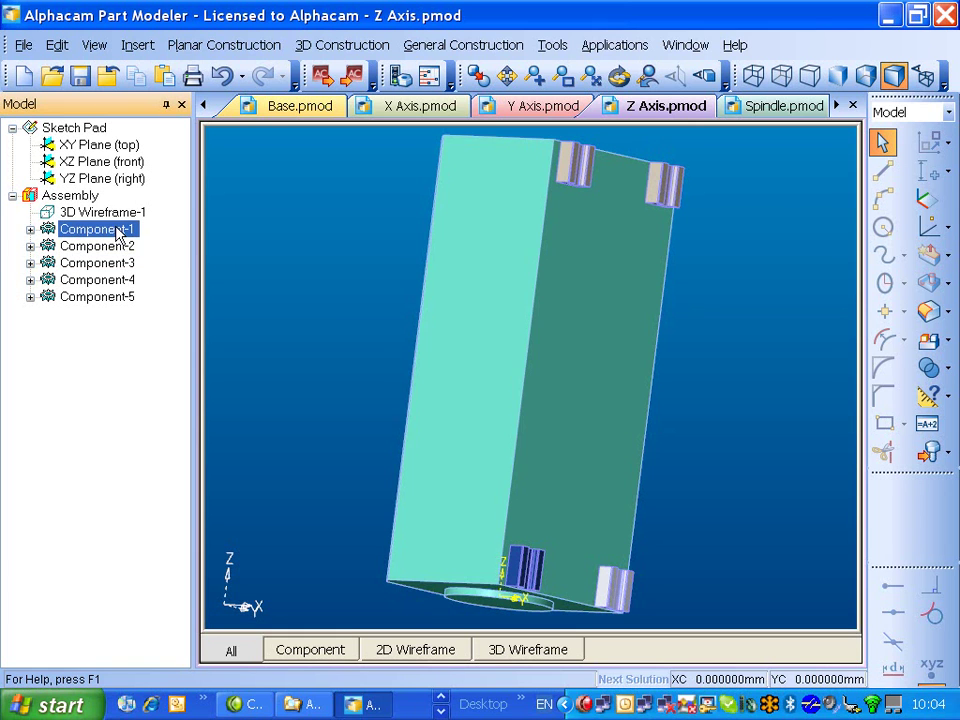
left_click(928, 366)
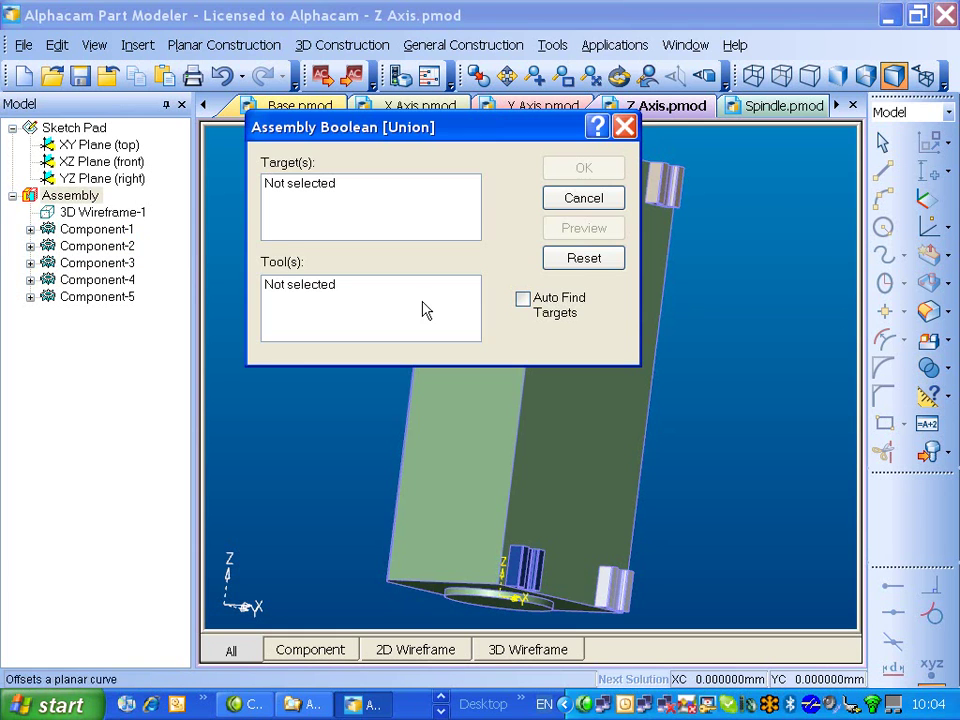
left_click(133, 230)
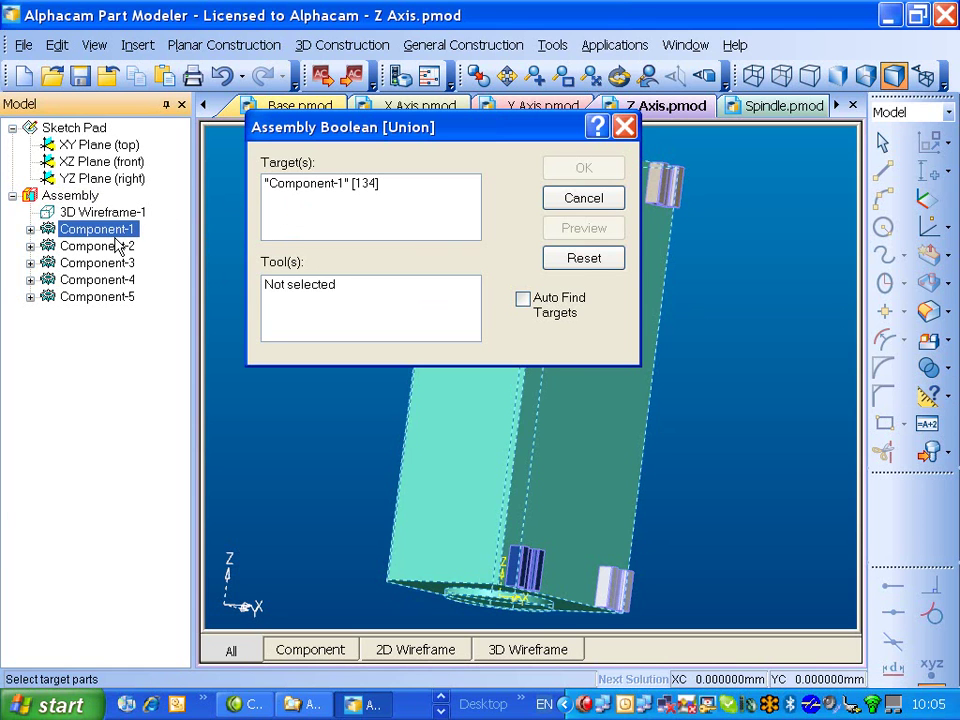
left_click(96, 246)
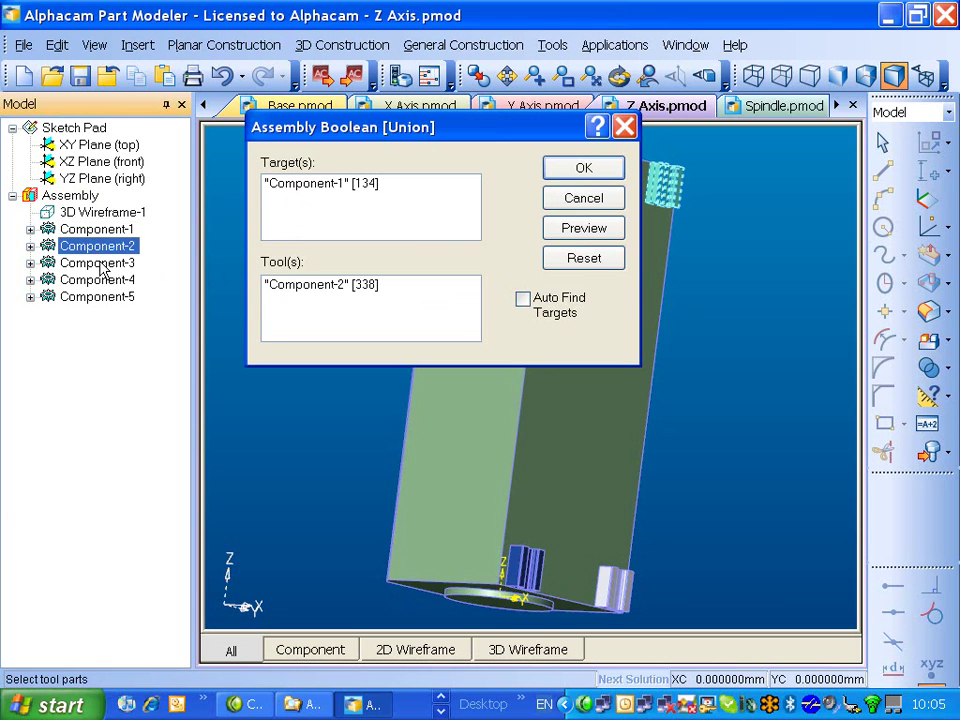
left_click(97, 263)
left_click(101, 280)
left_click(97, 297)
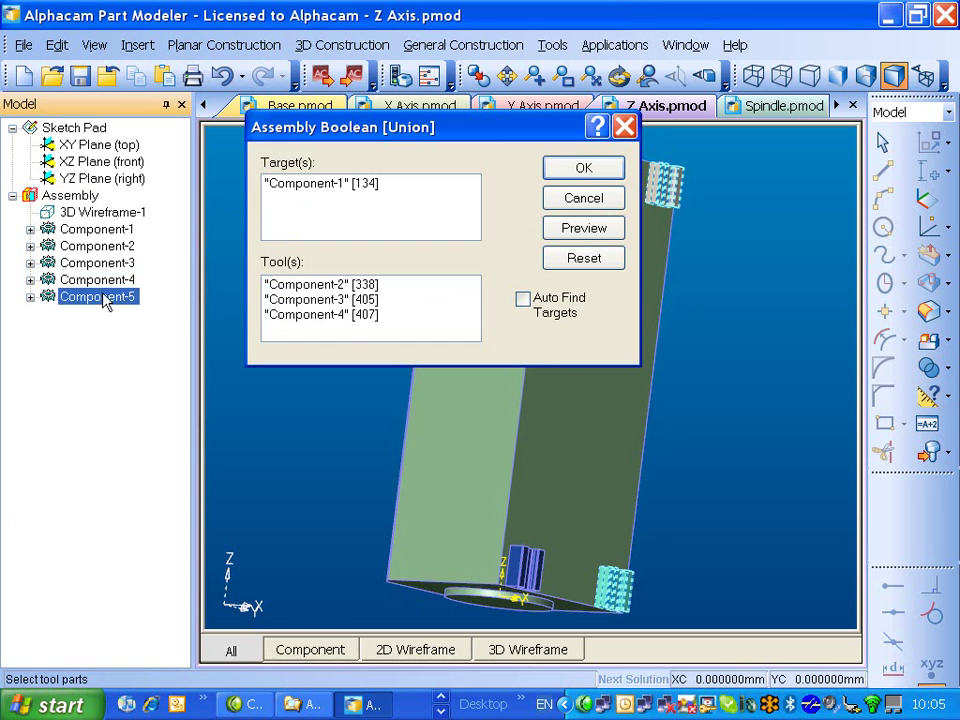
left_click(583, 230)
left_click(580, 167)
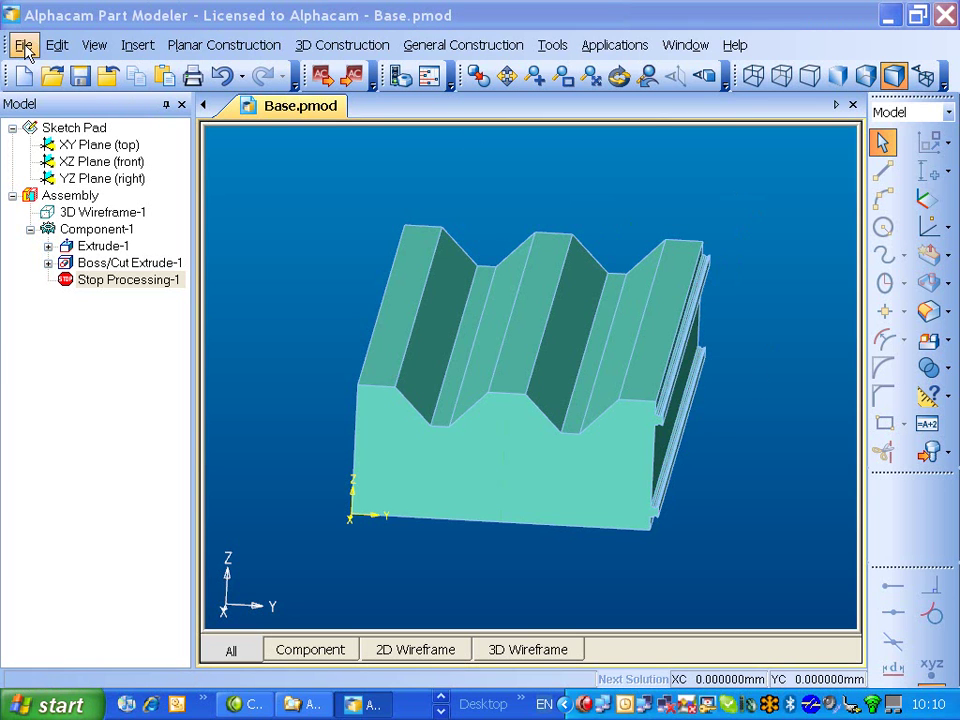
Insert X Axis.pmod as a referenced component and place one copy beside the base.
left_click(130, 47)
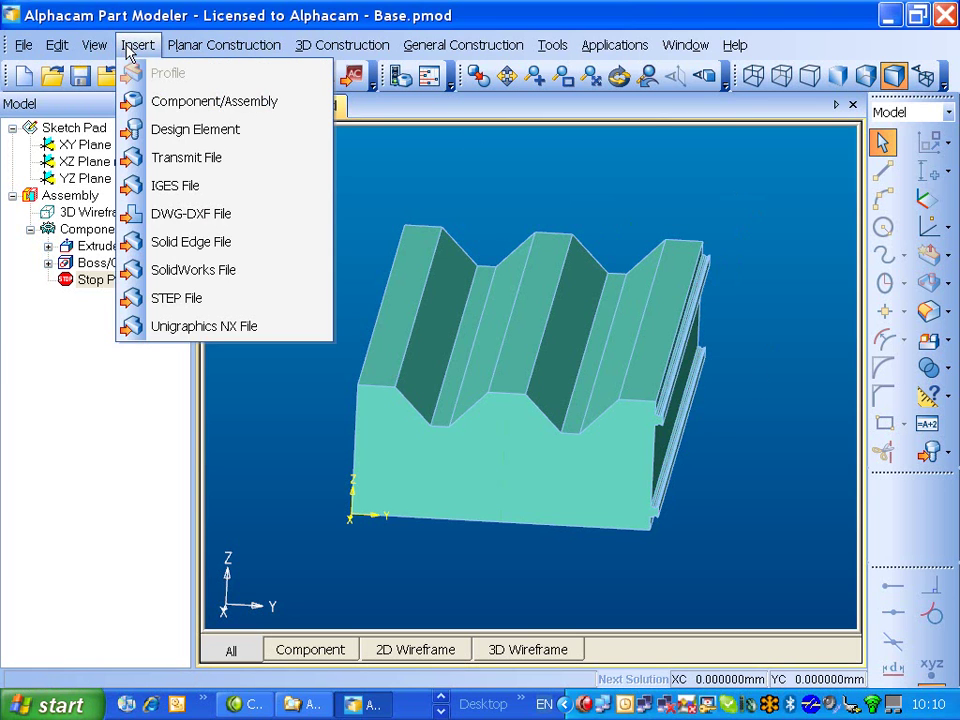
left_click(160, 101)
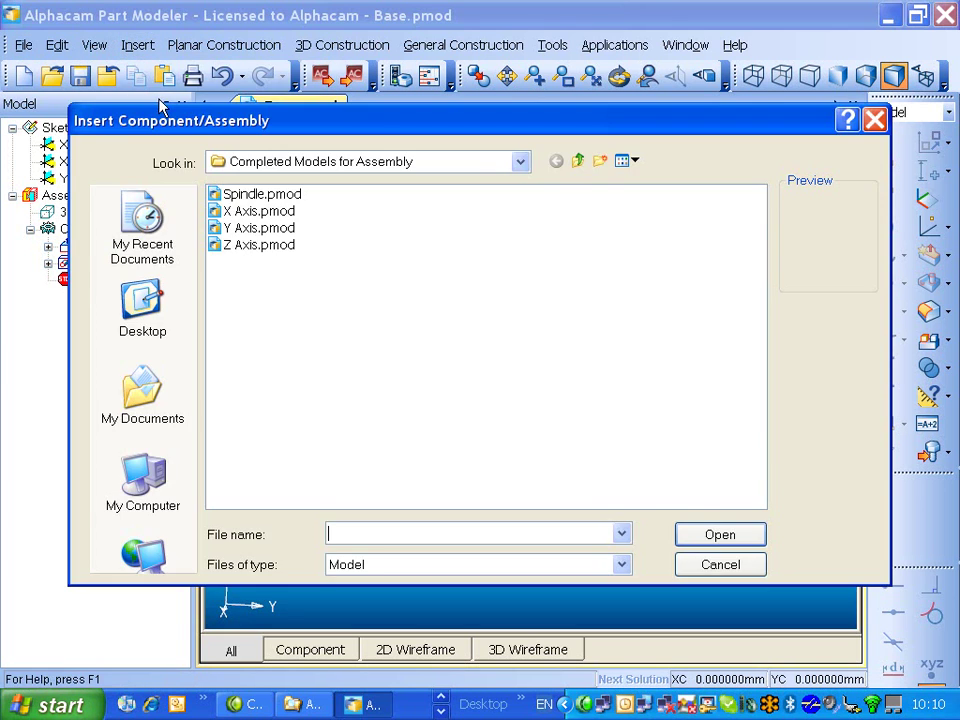
left_click(254, 213)
left_click(722, 536)
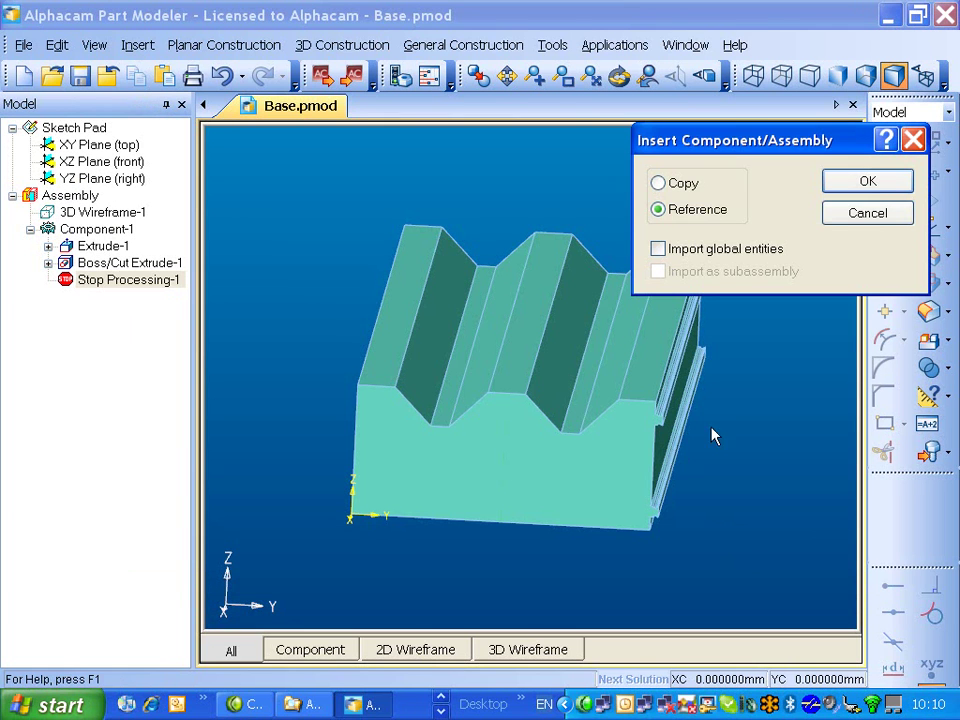
left_click(867, 181)
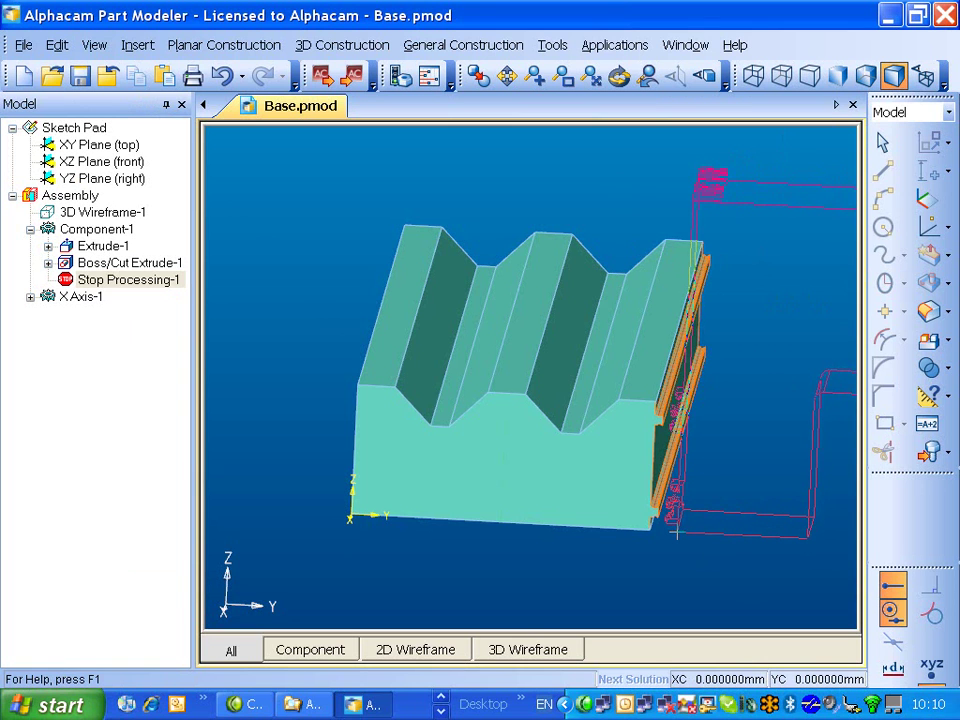
left_click(676, 532)
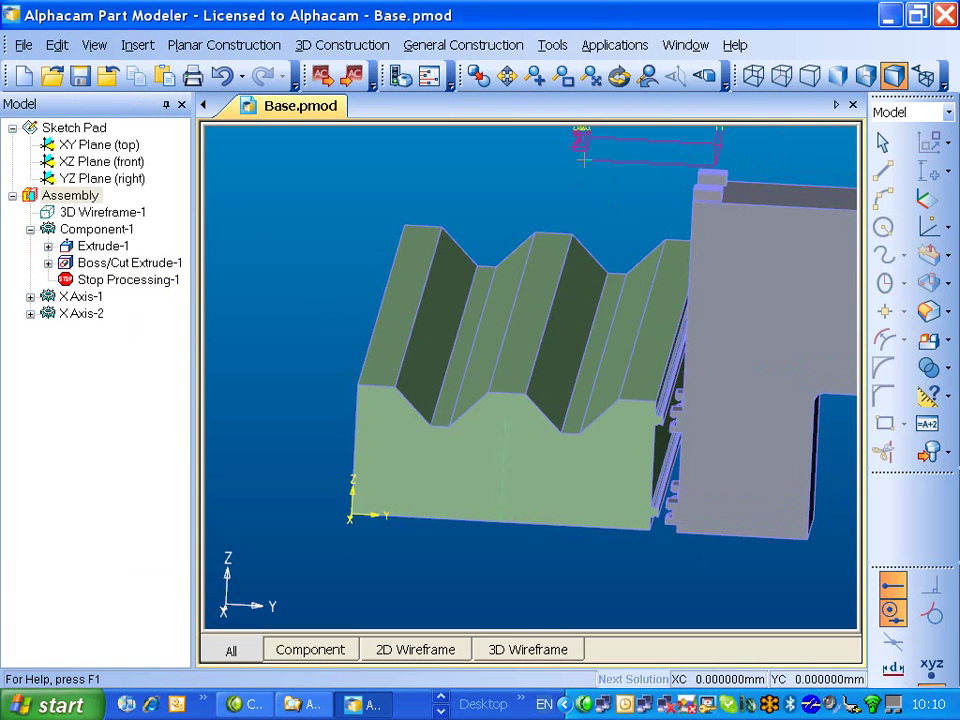
key("Escape")
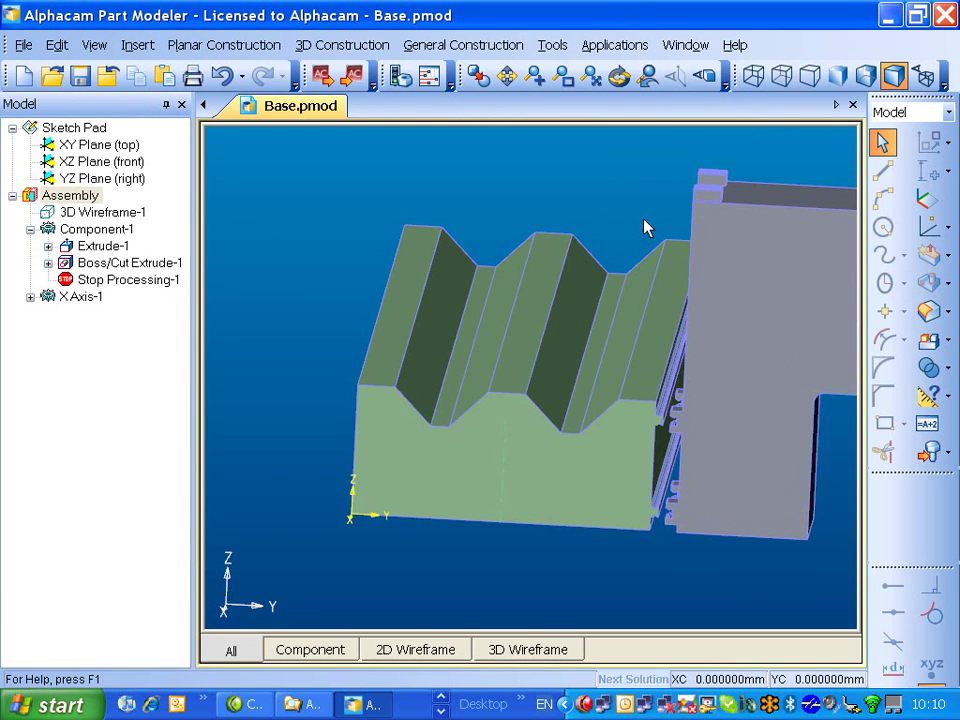
Zoom in on the rail joint and switch the display to wireframe.
scroll(536, 219, "up", 5)
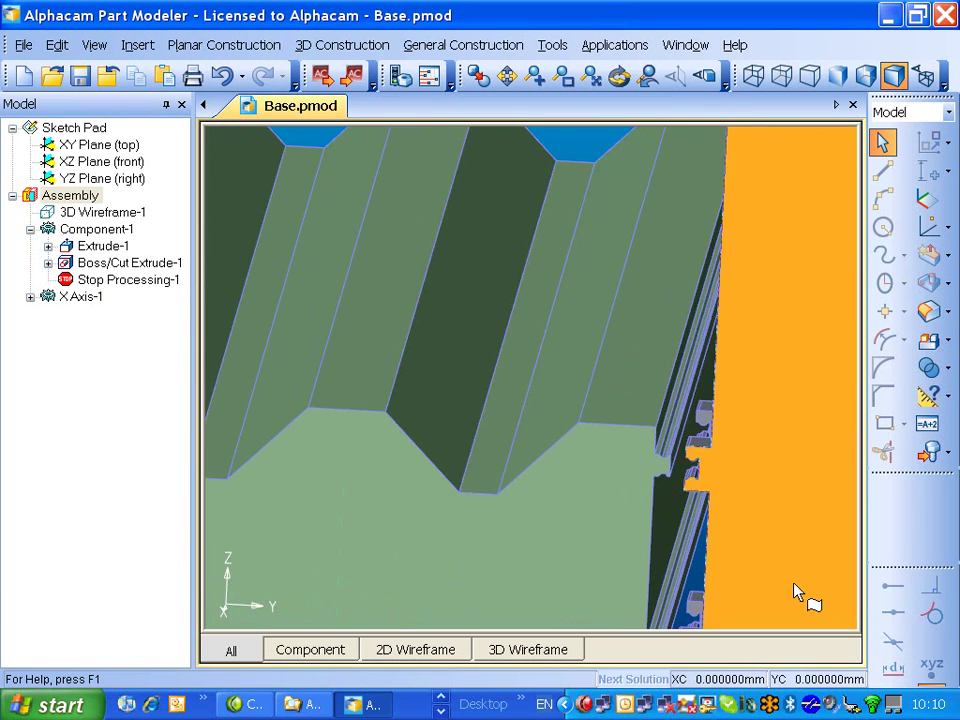
scroll(653, 358, "up", 5)
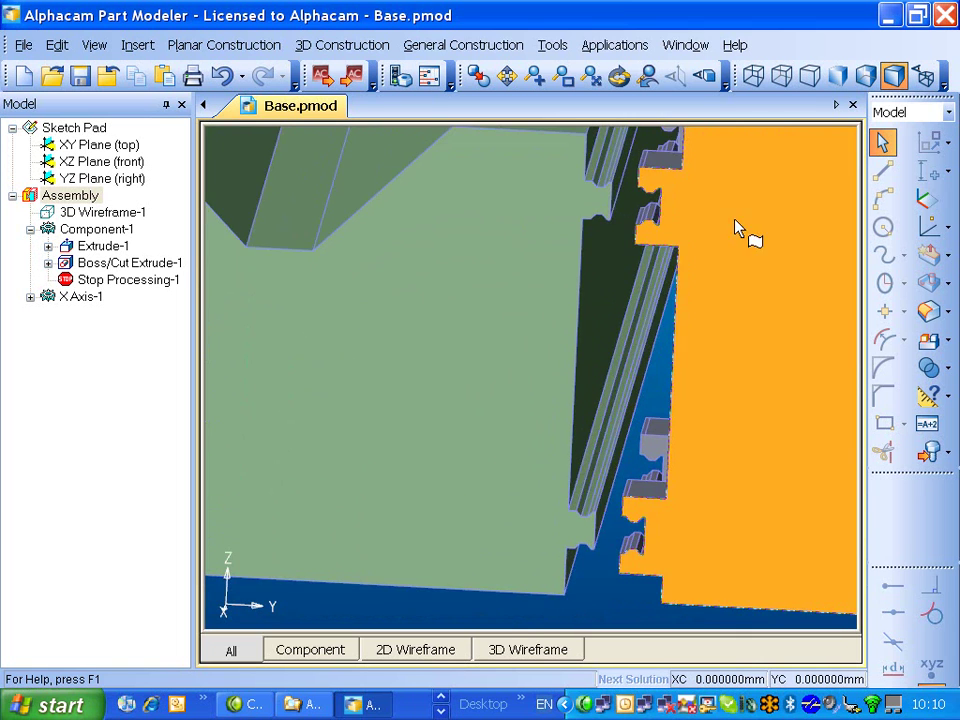
scroll(645, 317, "up", 6)
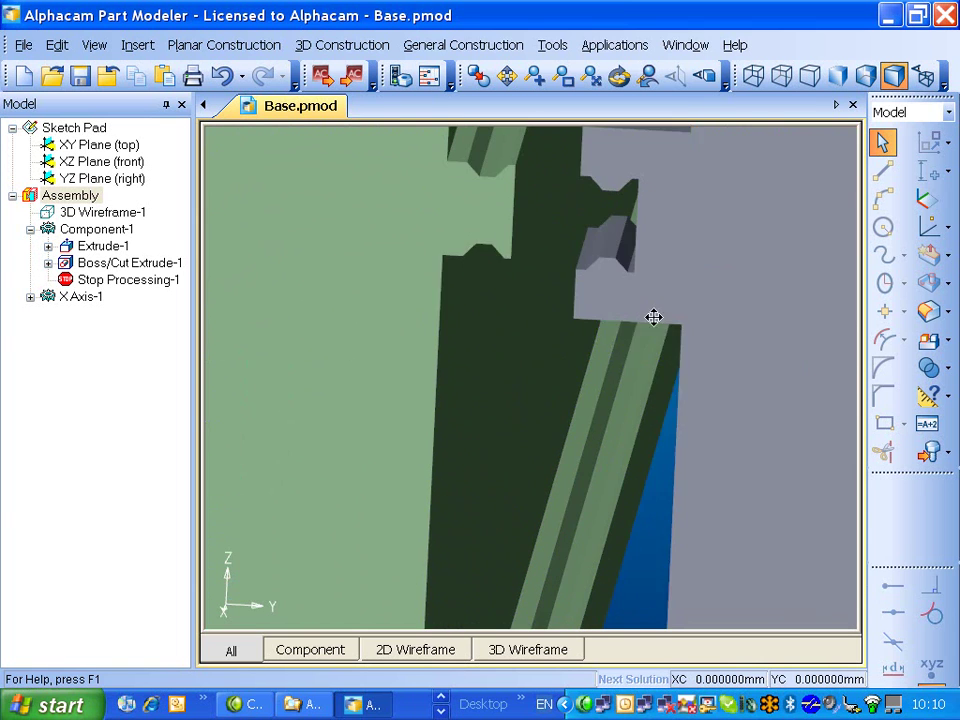
scroll(600, 305, "down", 3)
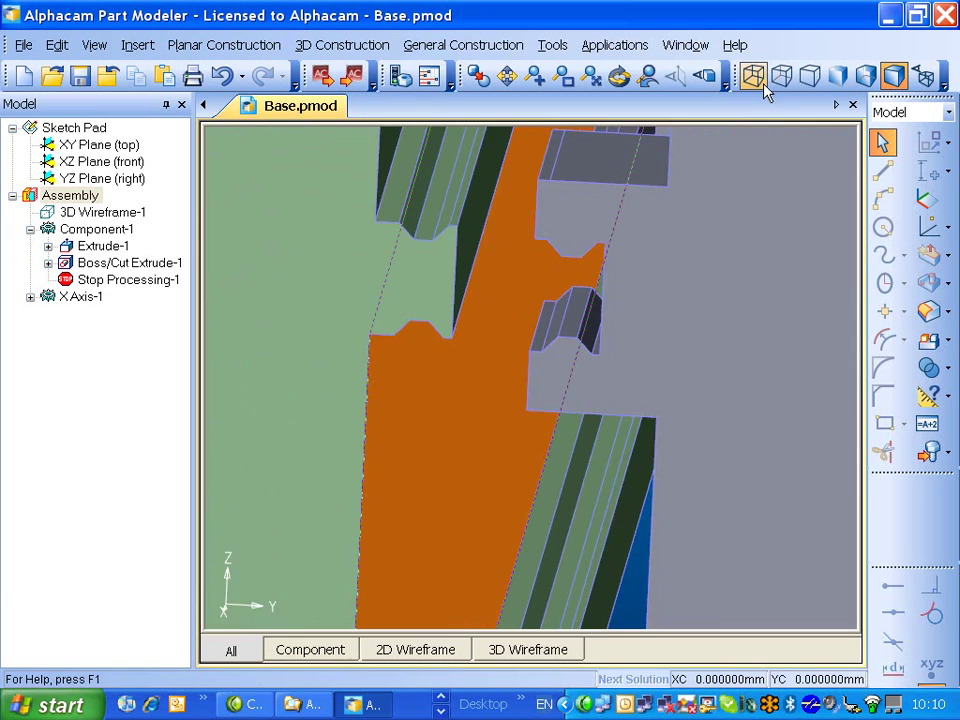
left_click(763, 85)
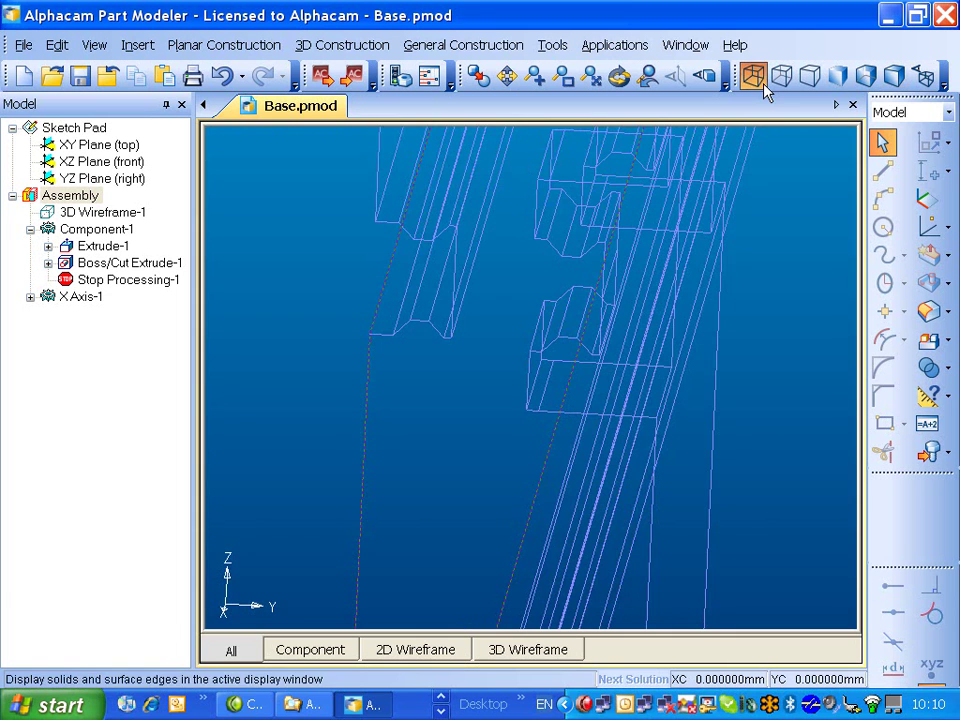
Set up a 3D Translate of the X Axis part, moving it By position.
left_click(310, 45)
mouse_move(426, 43)
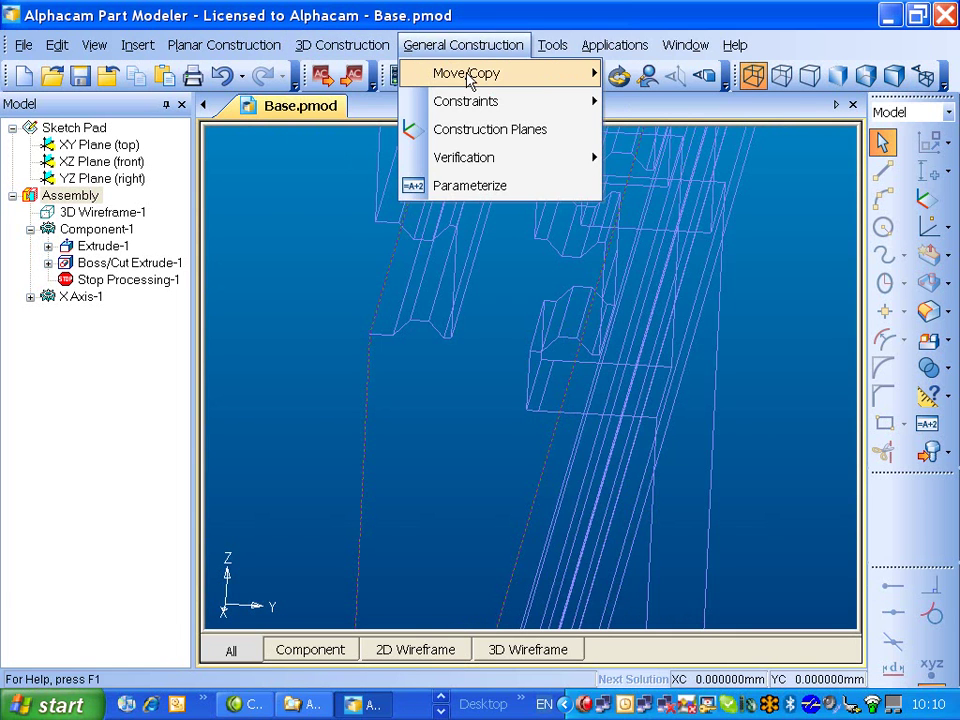
mouse_move(467, 77)
left_click(693, 245)
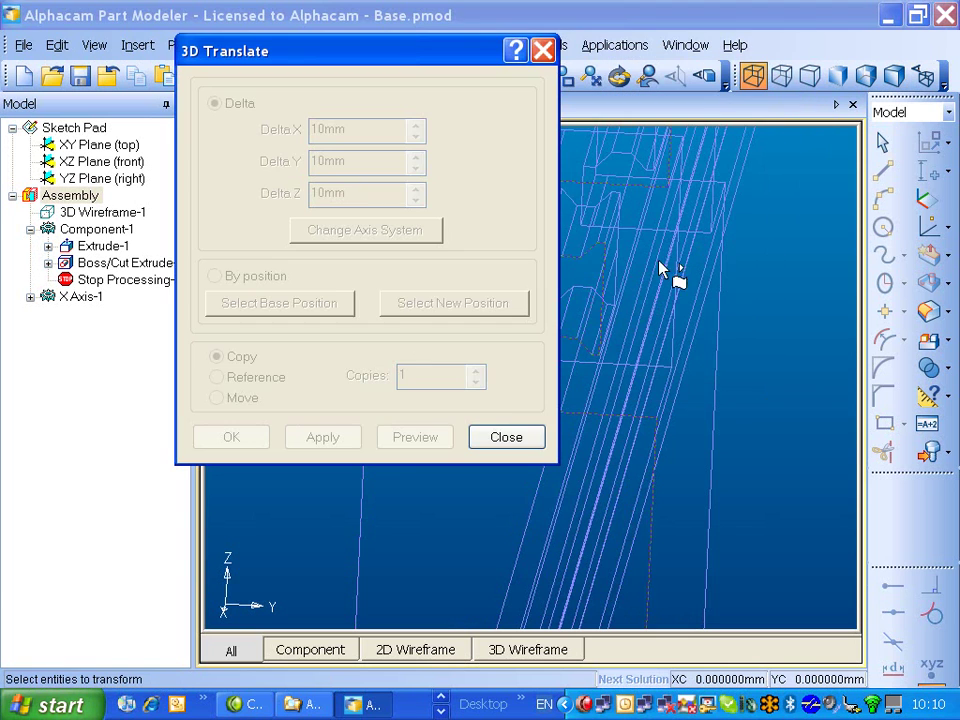
right_click(627, 387)
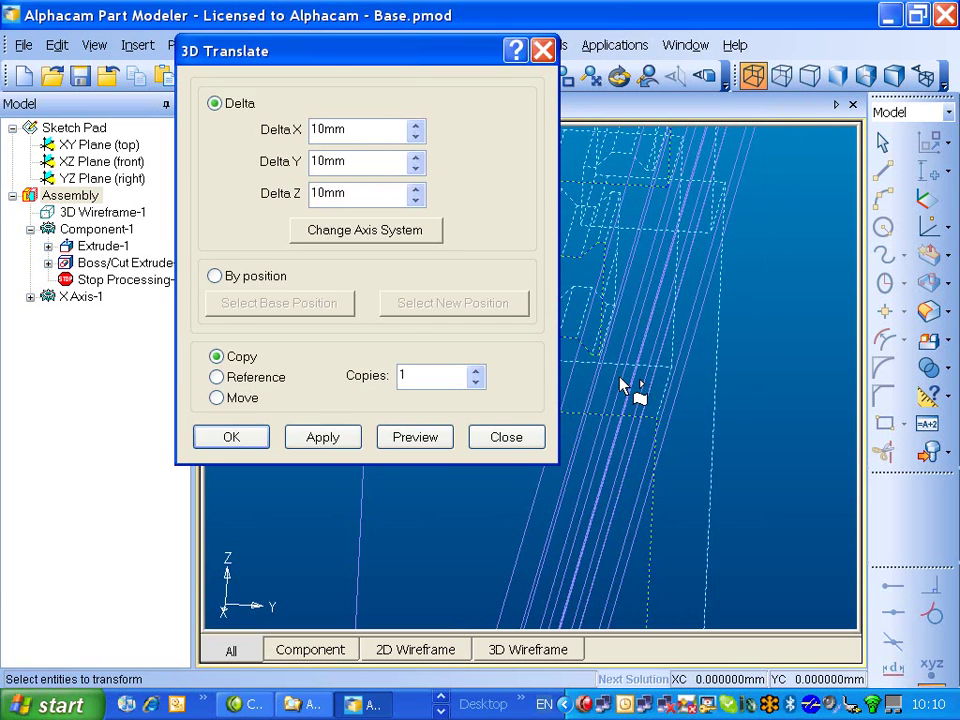
left_click_drag(328, 55, 138, 90)
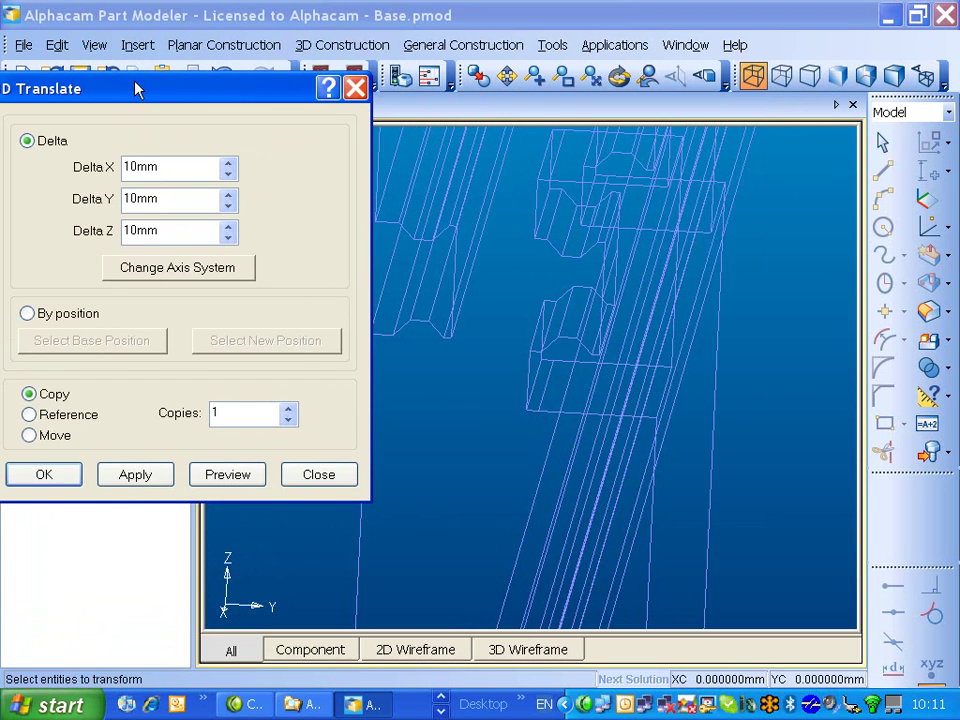
left_click(27, 313)
left_click(29, 435)
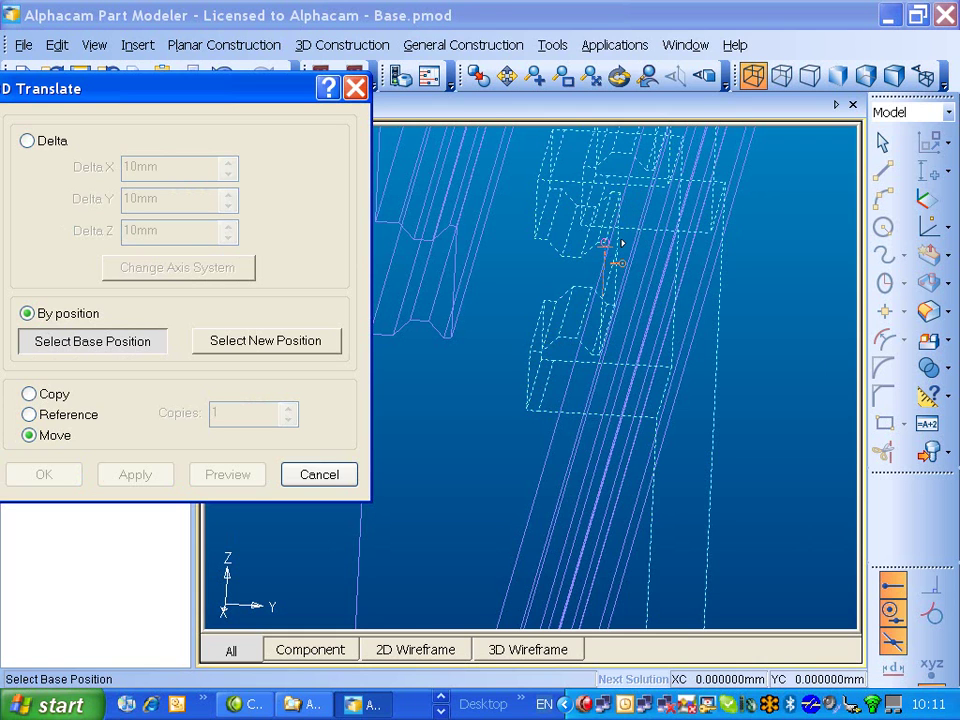
Move the X Axis from its base point to the target point on the base rail.
left_click(605, 243)
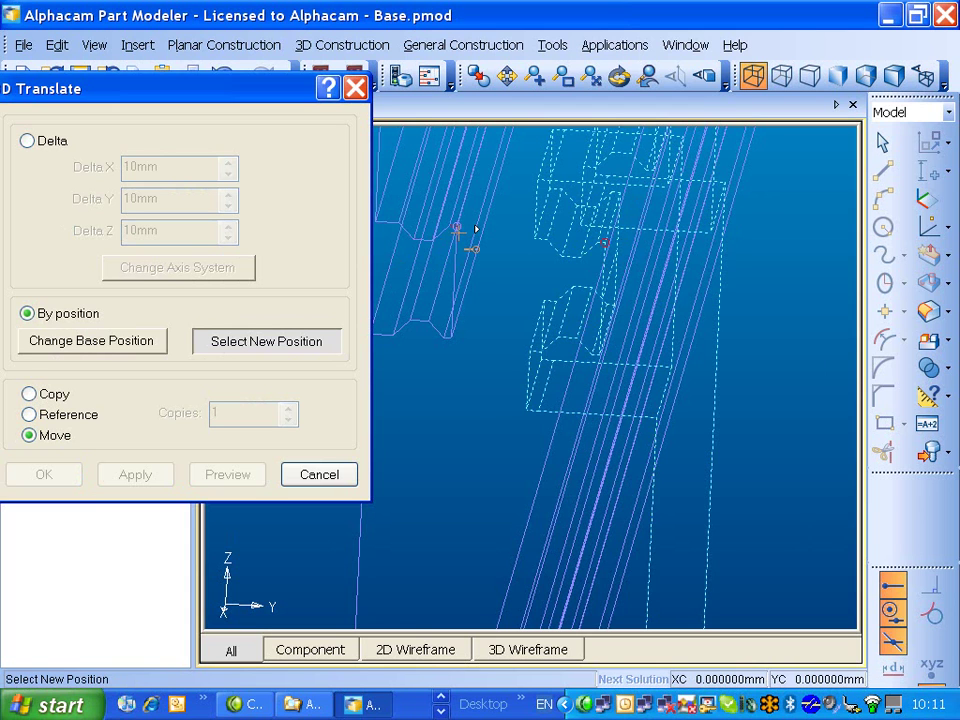
left_click(457, 228)
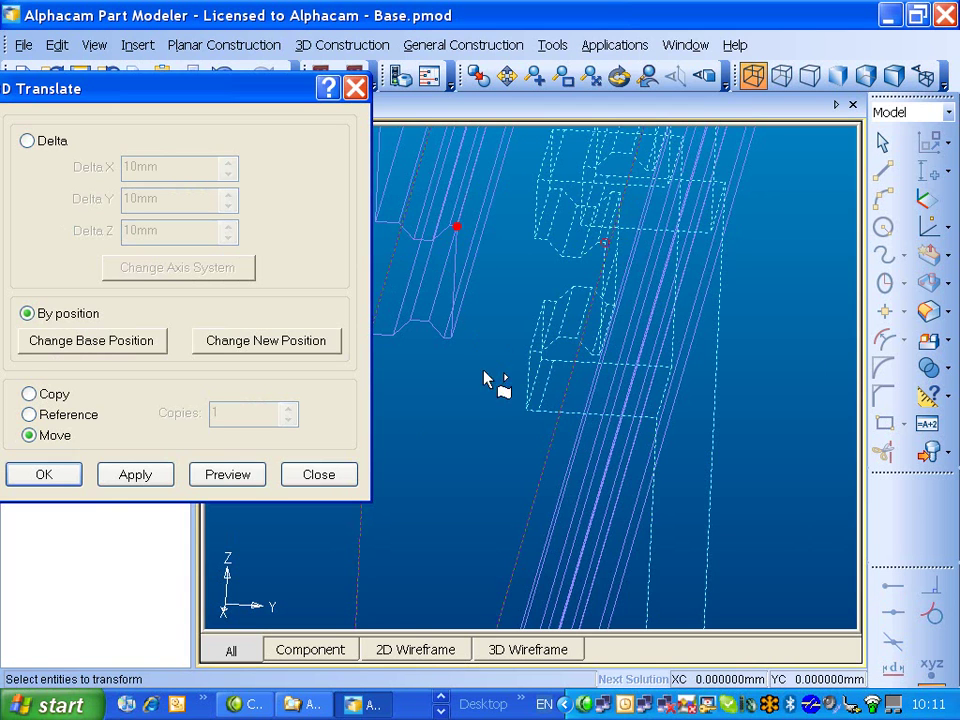
left_click(240, 480)
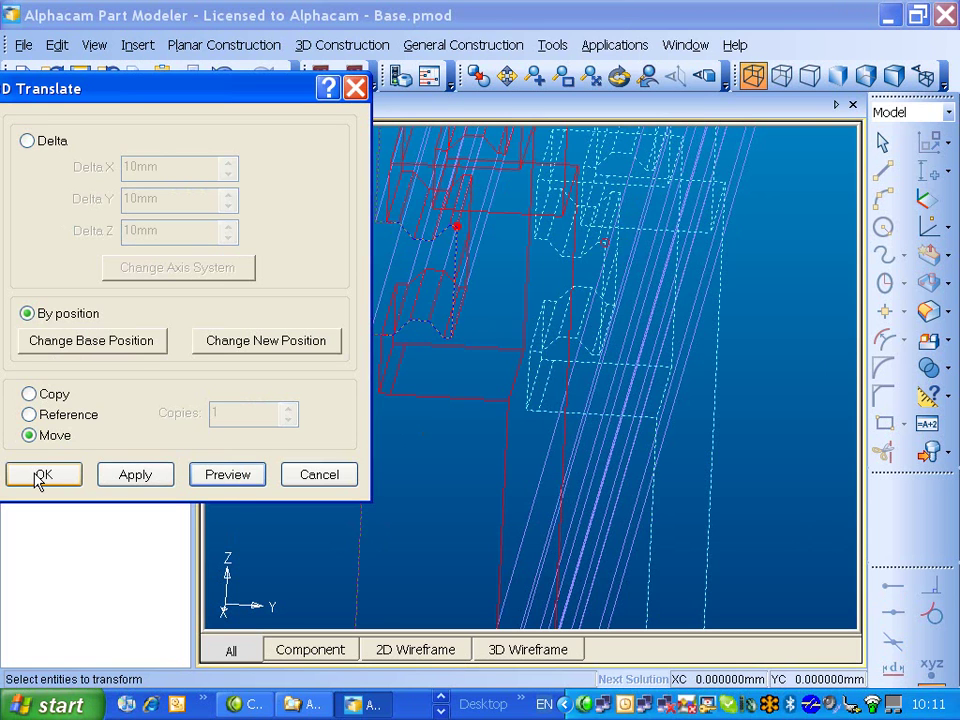
left_click(114, 481)
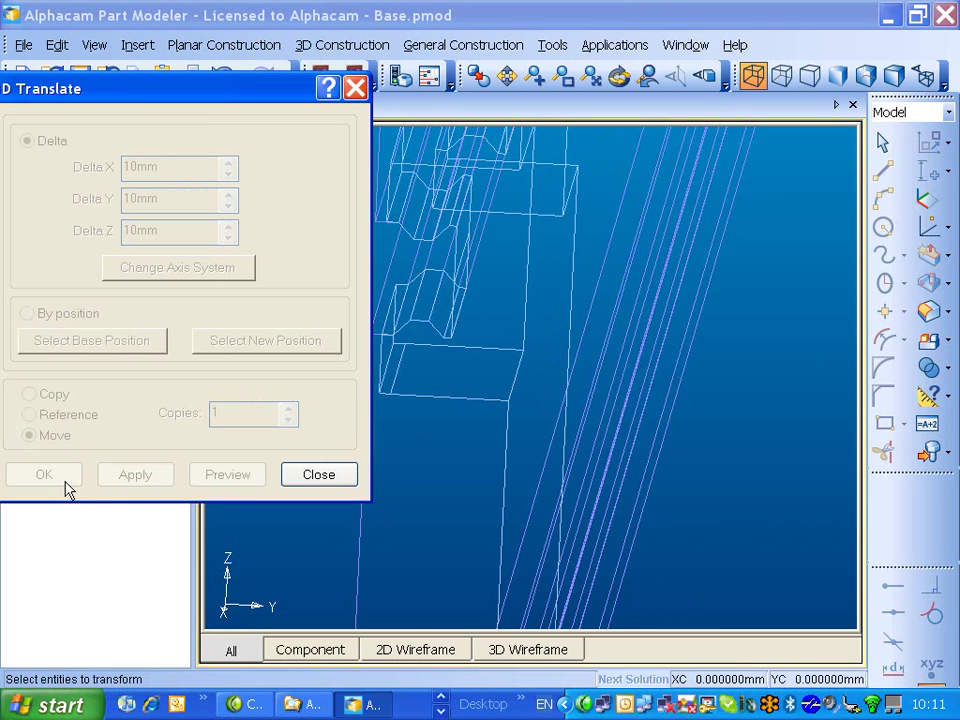
left_click(308, 478)
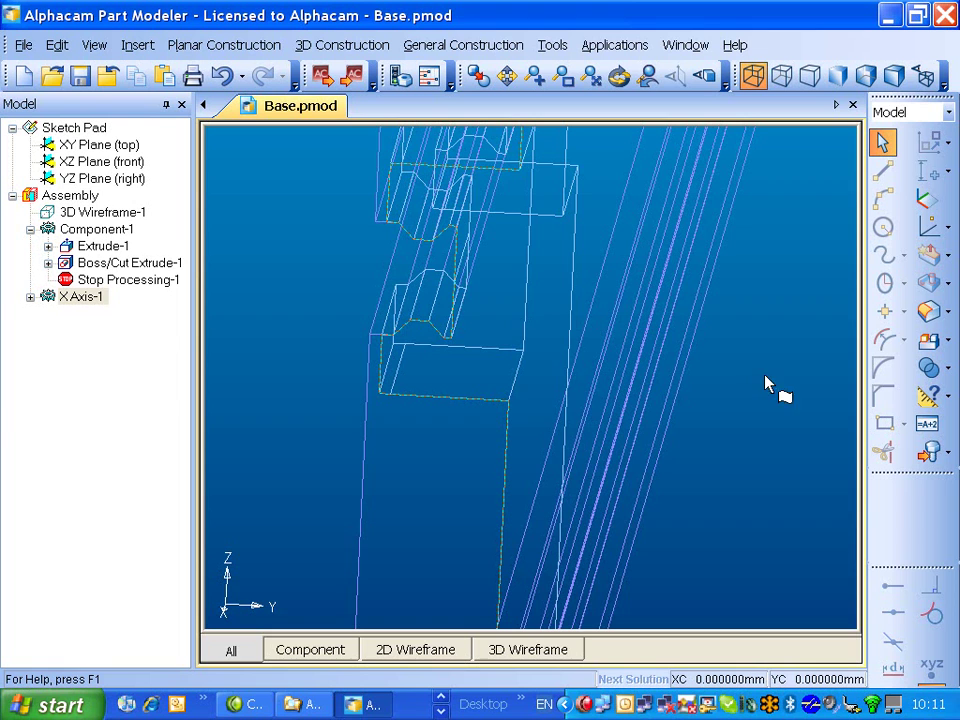
Switch back to shaded display and orbit to an oblique view of the seated carriage.
left_click(893, 75)
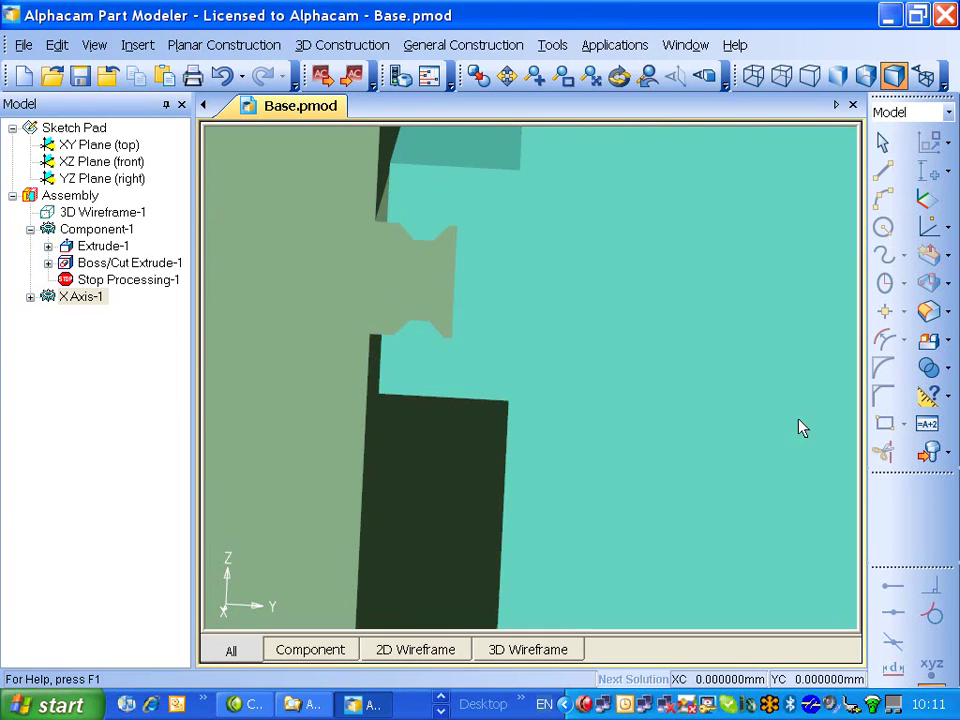
key("Left")
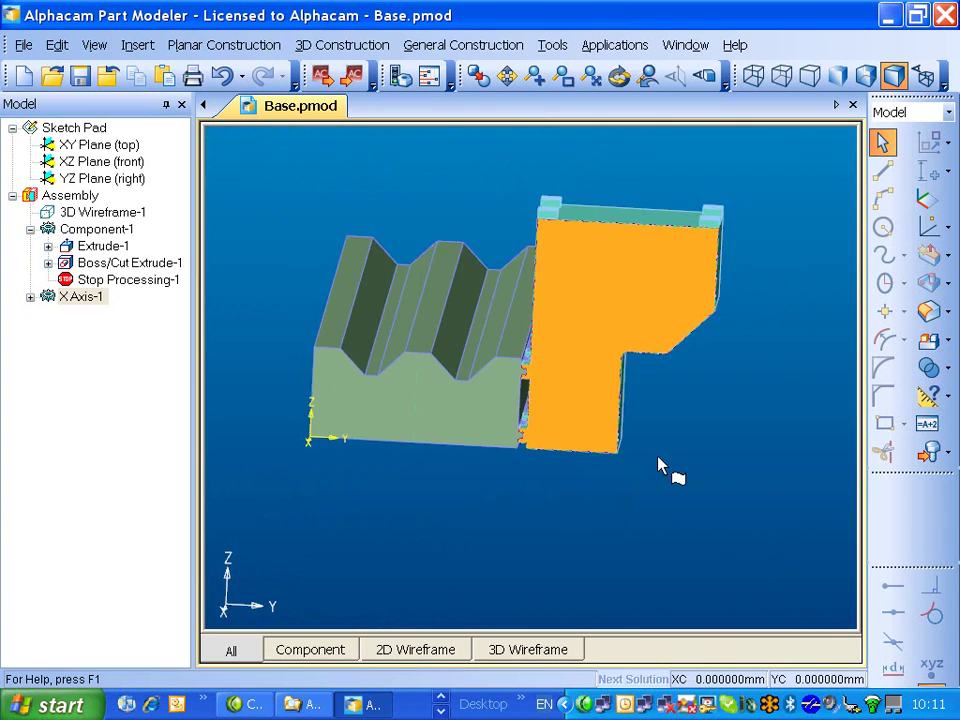
middle_click_drag(739, 422, 505, 318)
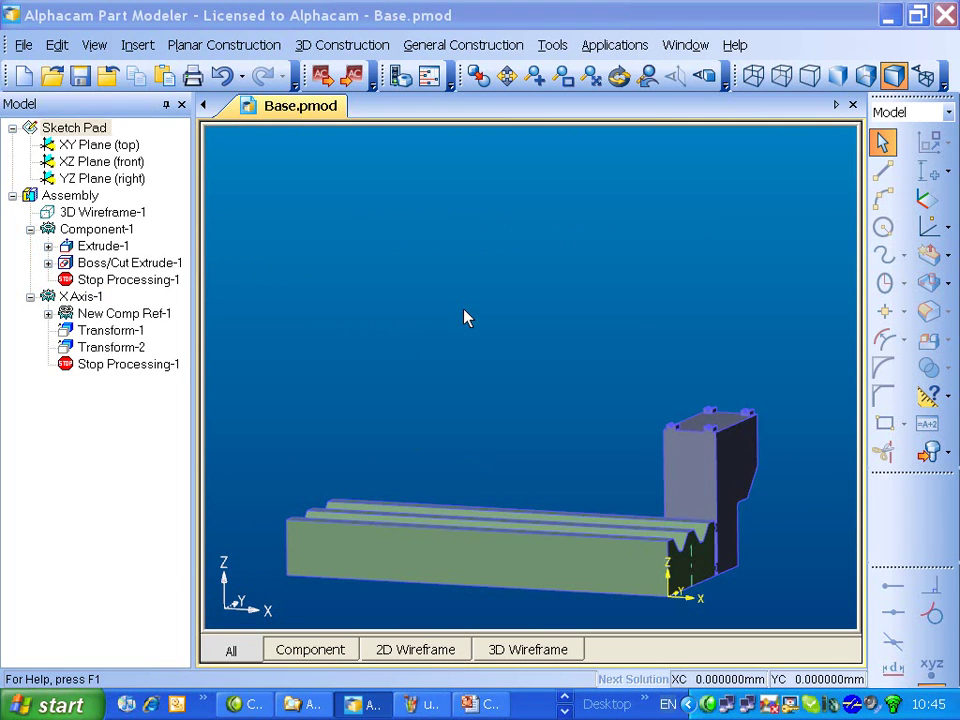
Insert Y Axis.pmod as a referenced component, placing one copy above the X Axis carriage.
left_click(137, 46)
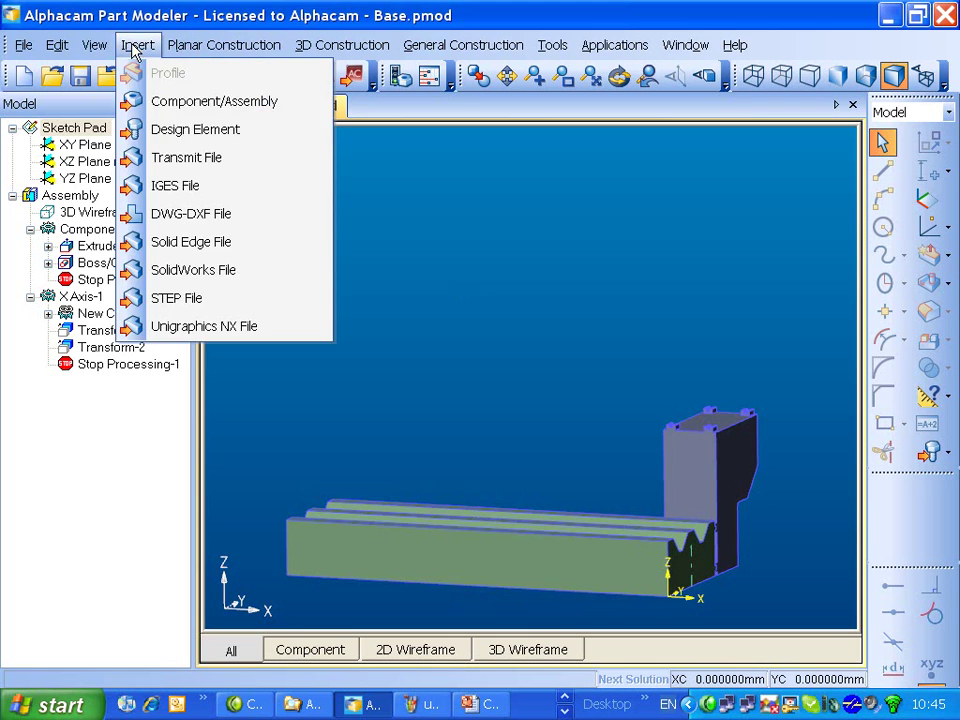
left_click(157, 103)
left_click(262, 229)
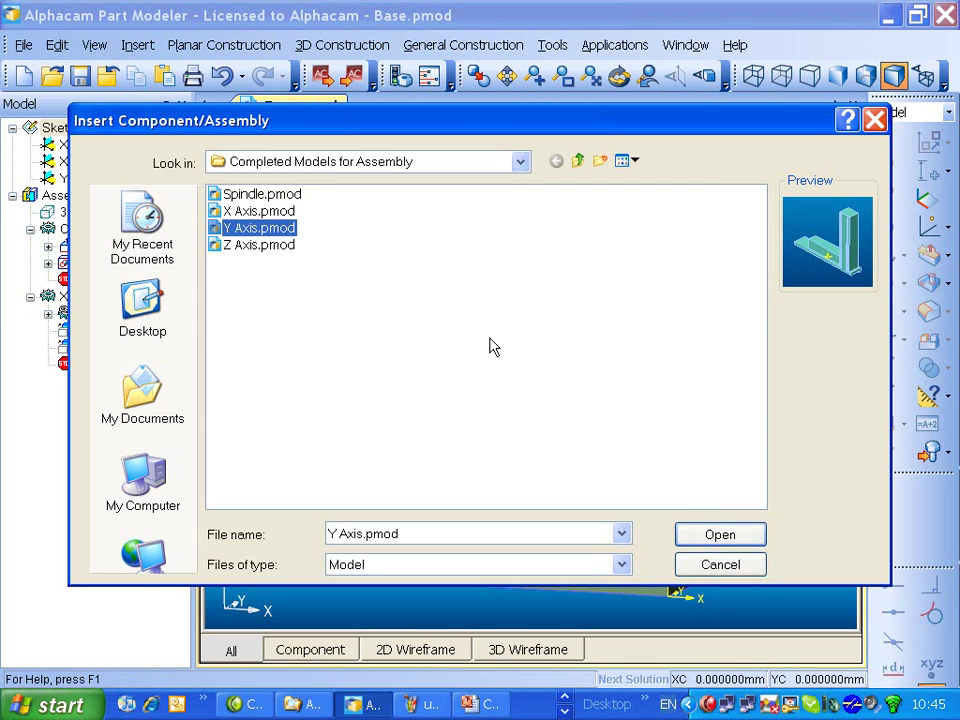
left_click(724, 534)
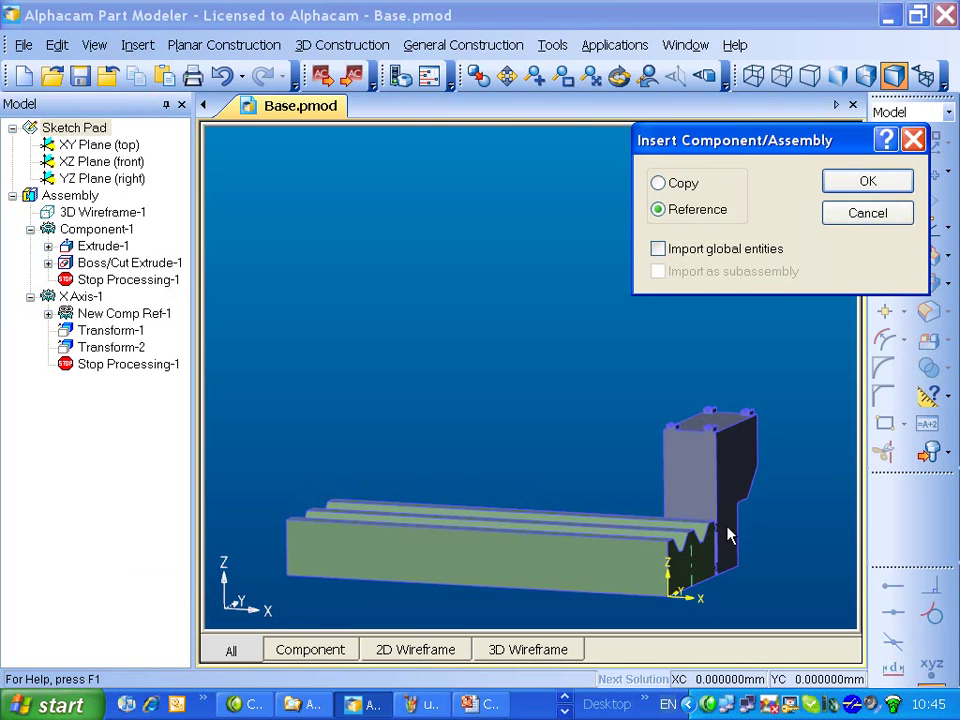
left_click(862, 181)
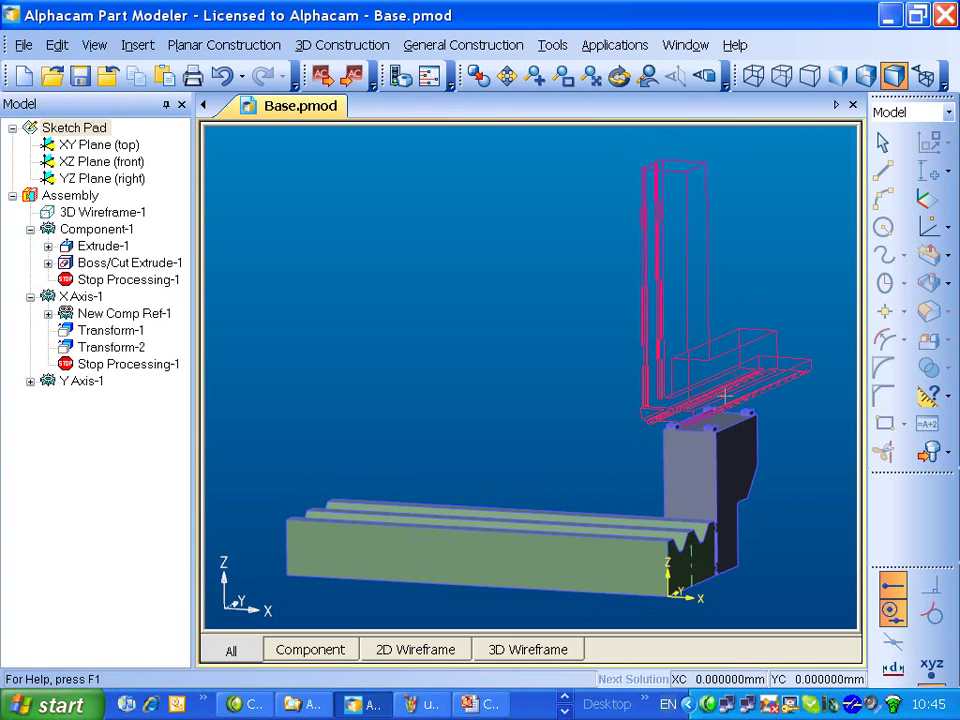
left_click(725, 396)
key("Escape")
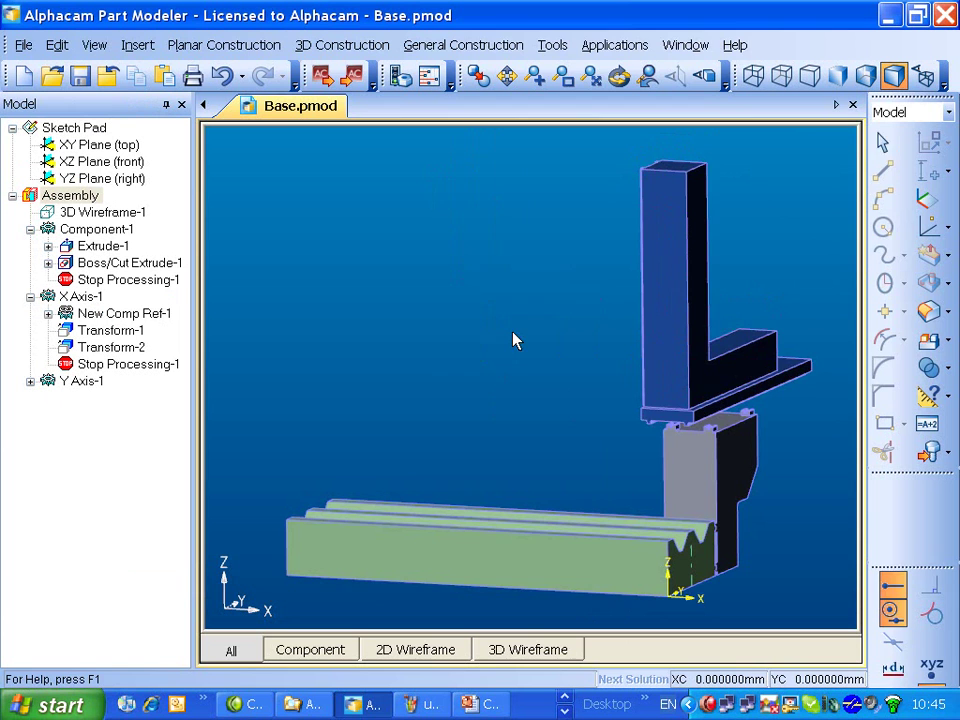
right_click_drag(495, 400, 527, 387)
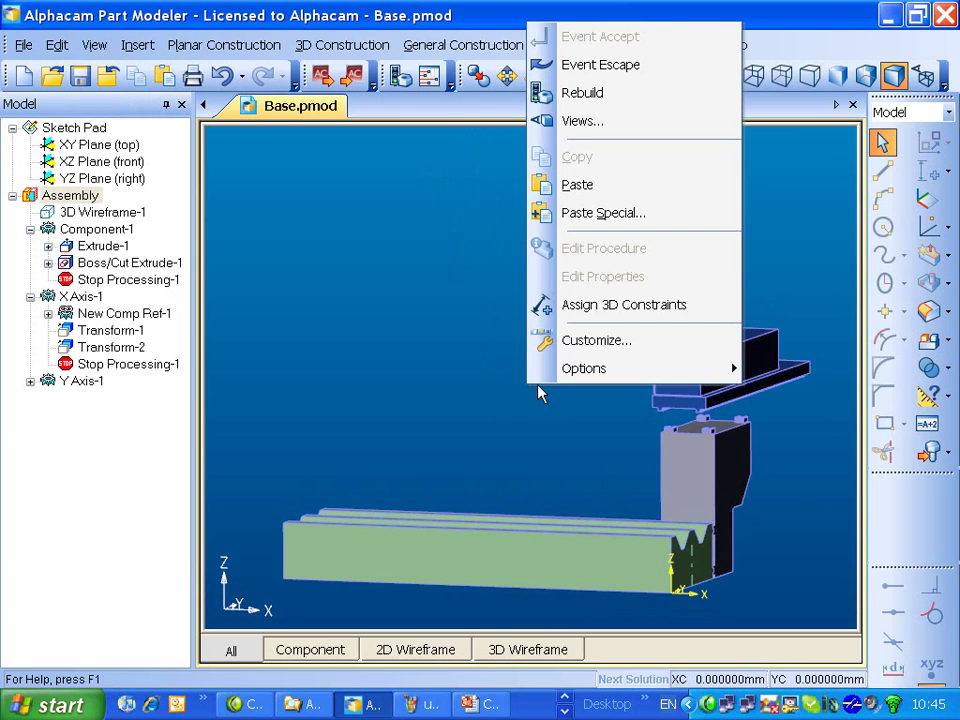
left_click(495, 452)
mouse_move(495, 452)
right_mouse_down()
mouse_move(542, 444)
mouse_move(496, 440)
right_mouse_up()
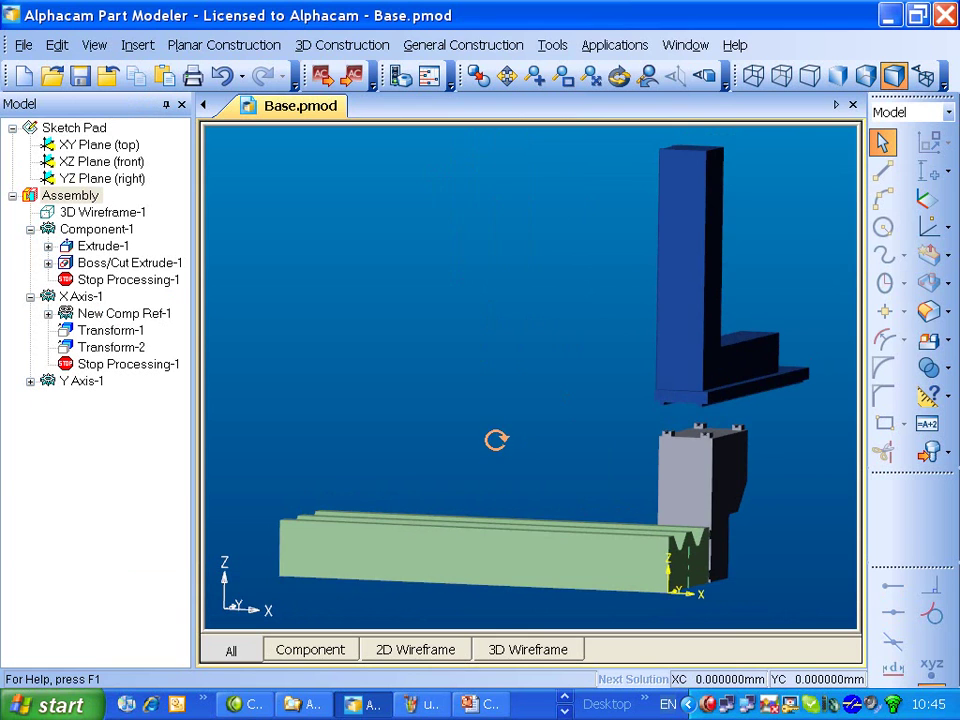
Assign a Flush 3D constraint between Y Axis-1 and the carriage's side face.
left_click(343, 45)
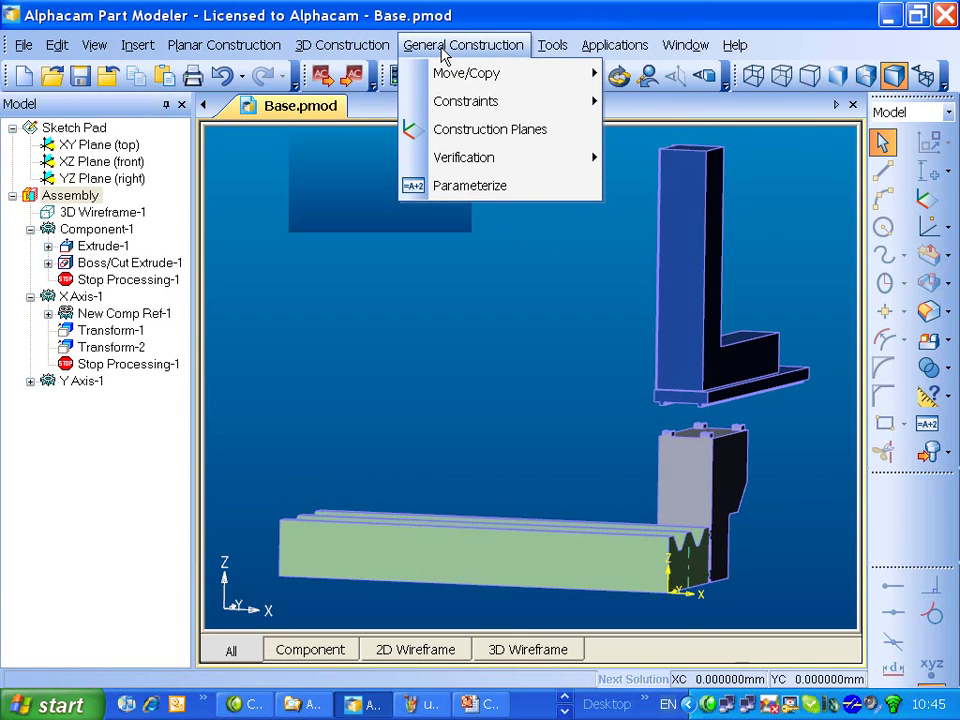
mouse_move(452, 106)
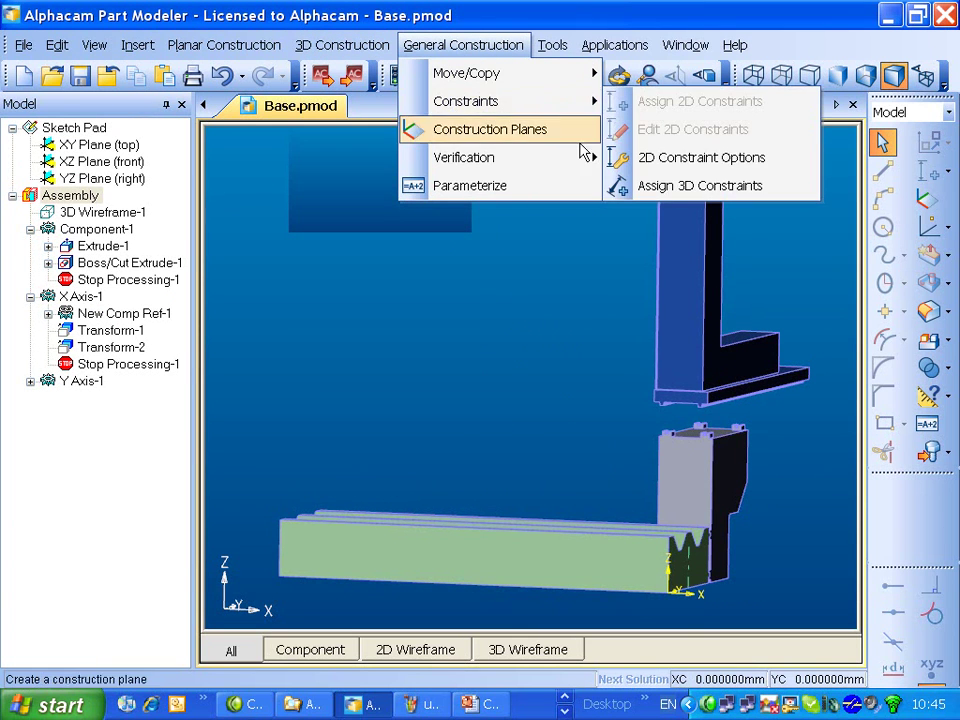
left_click(486, 332)
left_click(81, 381)
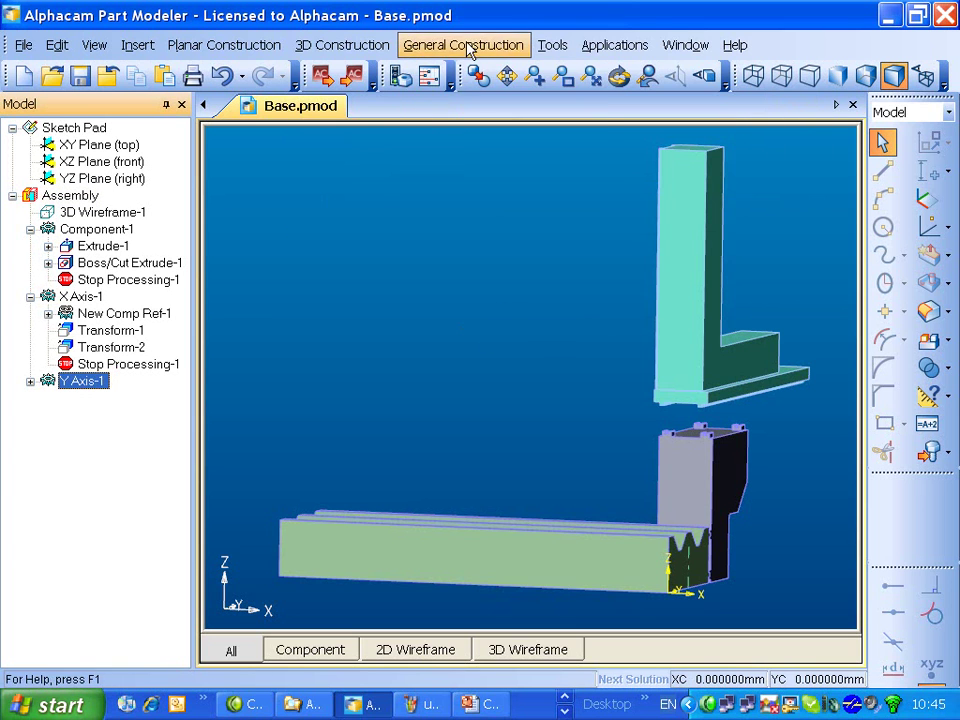
left_click(465, 46)
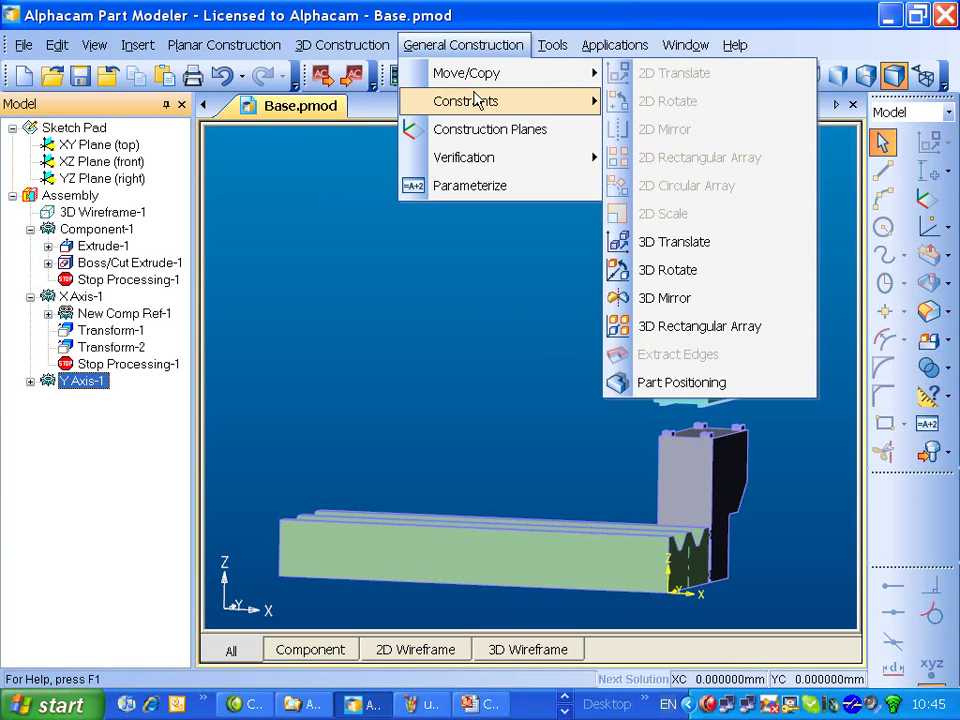
mouse_move(481, 101)
left_click(710, 186)
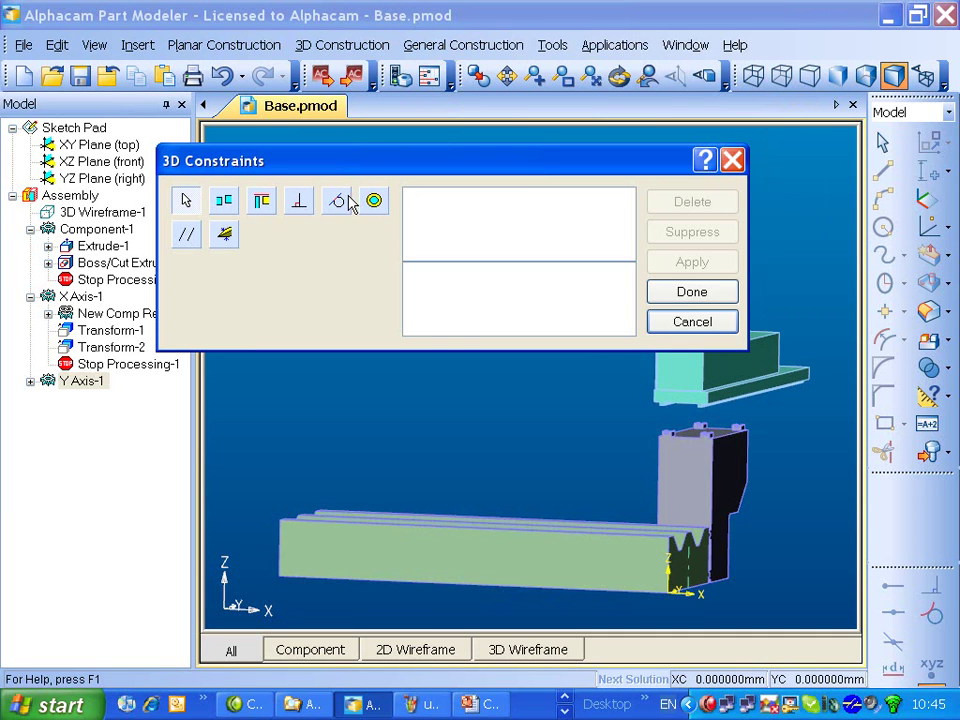
left_click(266, 203)
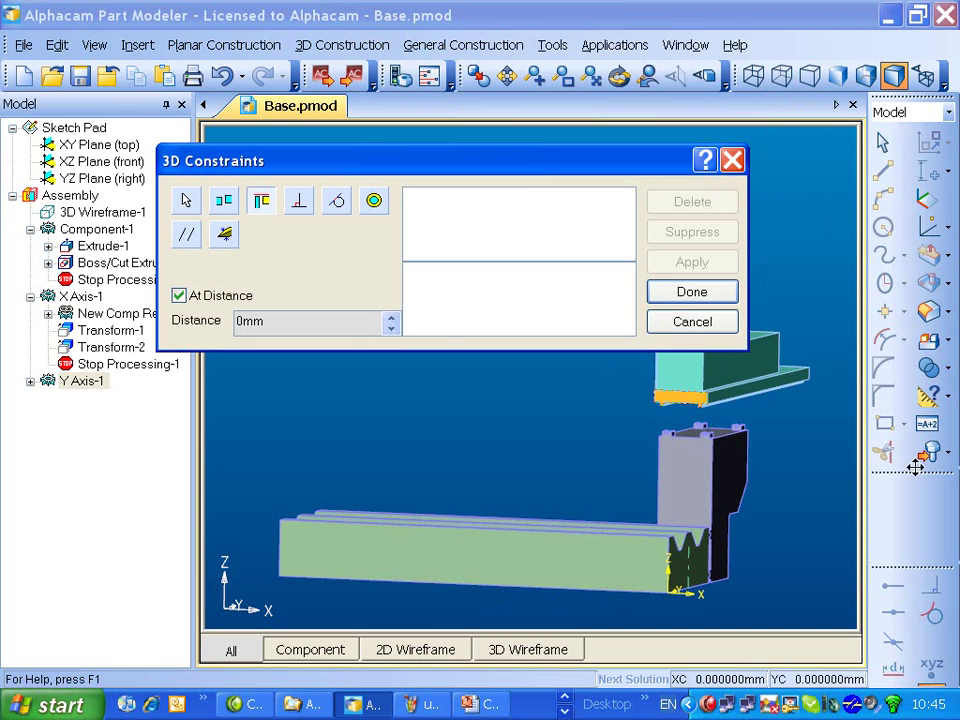
left_click(735, 468)
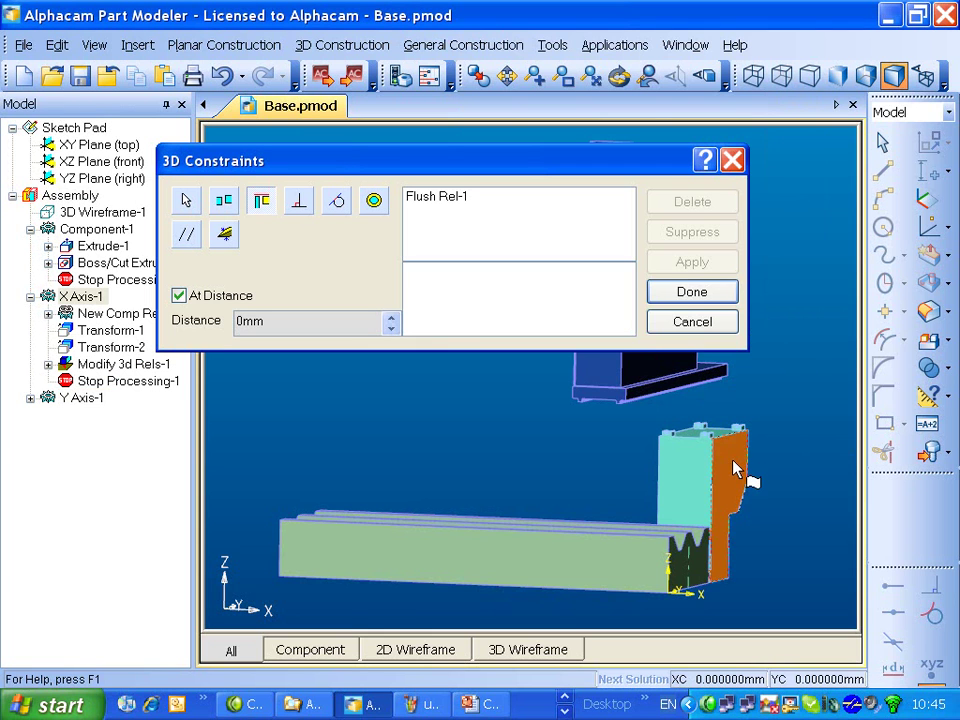
left_click(700, 294)
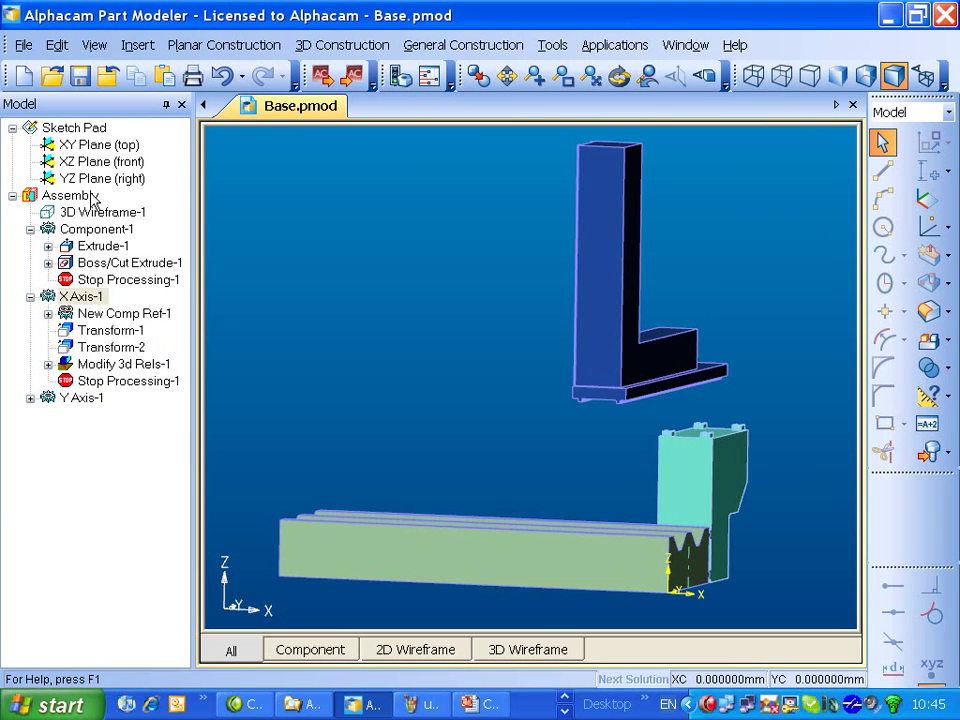
View the assembly square-on to the XZ front plane, zoomed and centred on the Y Axis part and carriage.
left_click(100, 161)
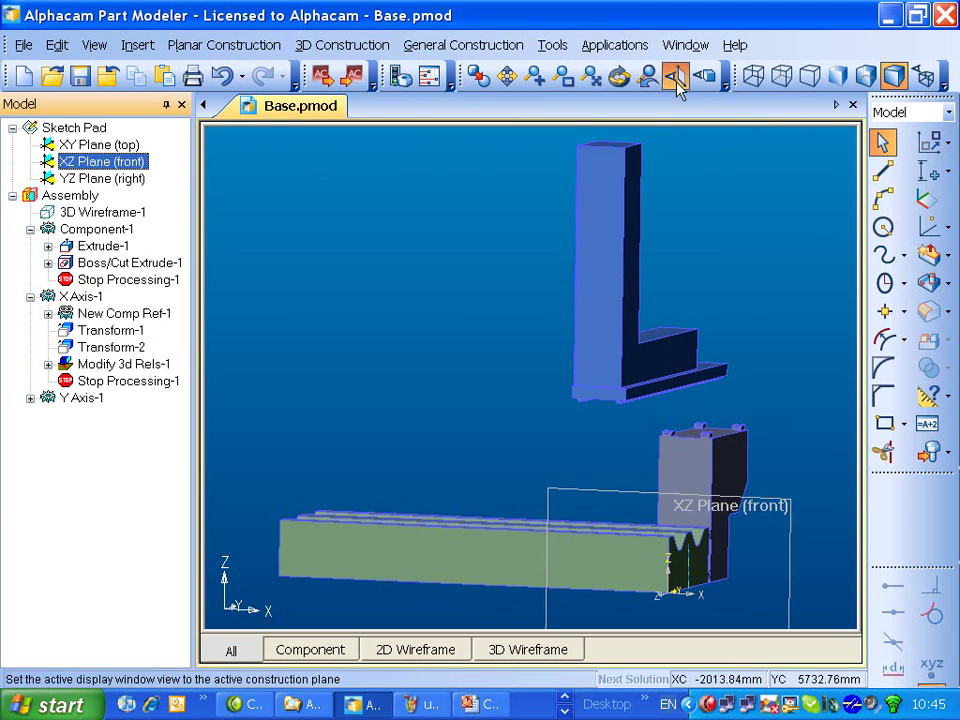
left_click(675, 76)
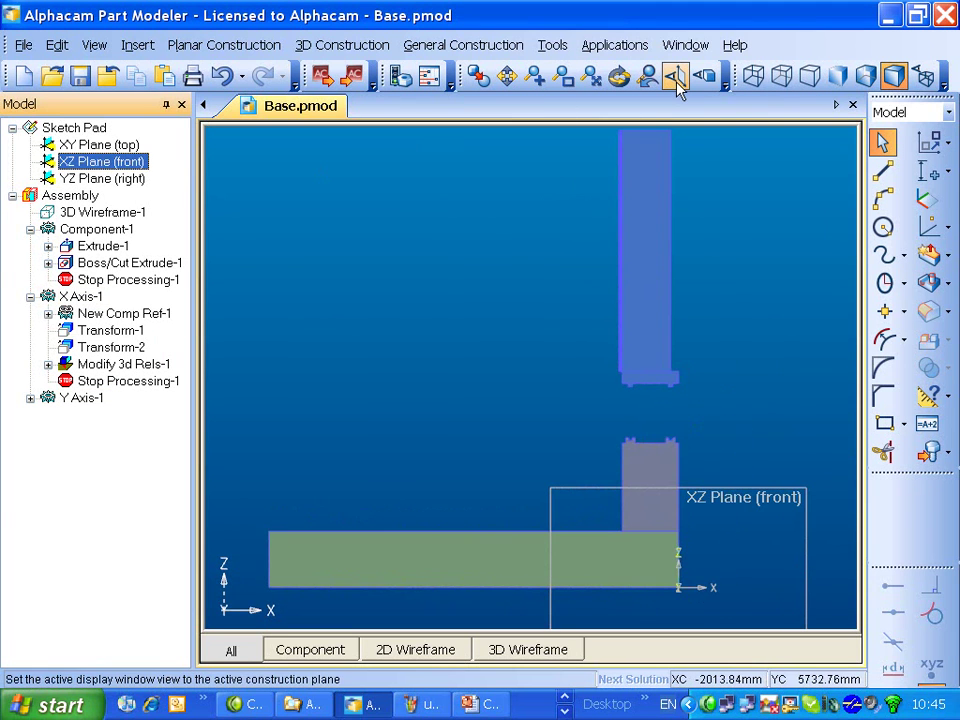
left_click(700, 243)
scroll(700, 243, "up", 3)
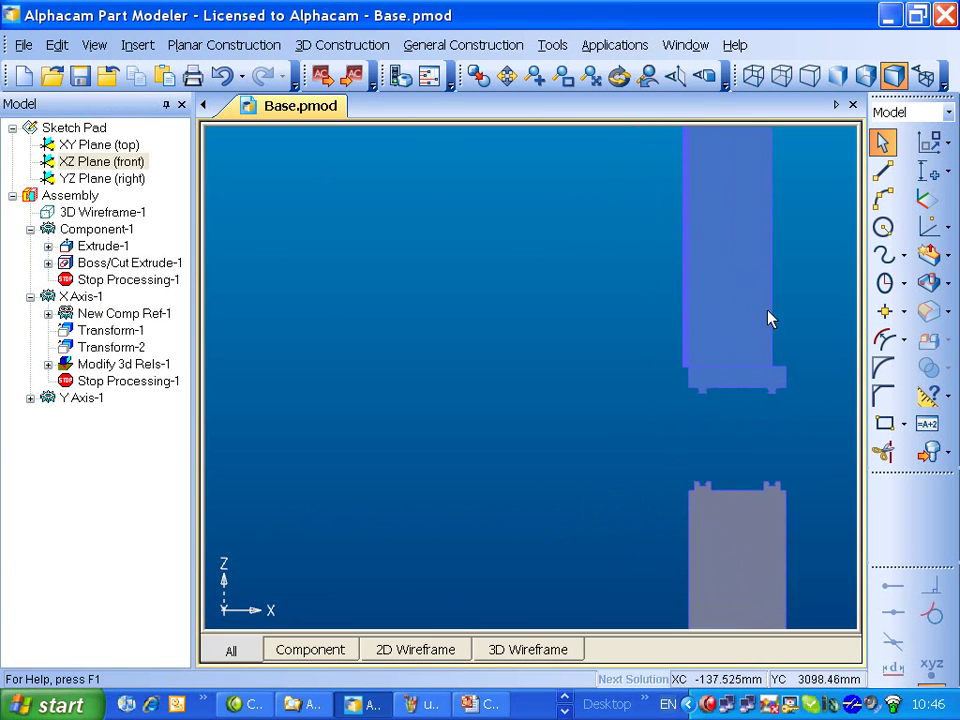
middle_click_drag(810, 476, 639, 379)
scroll(741, 349, "up", 2)
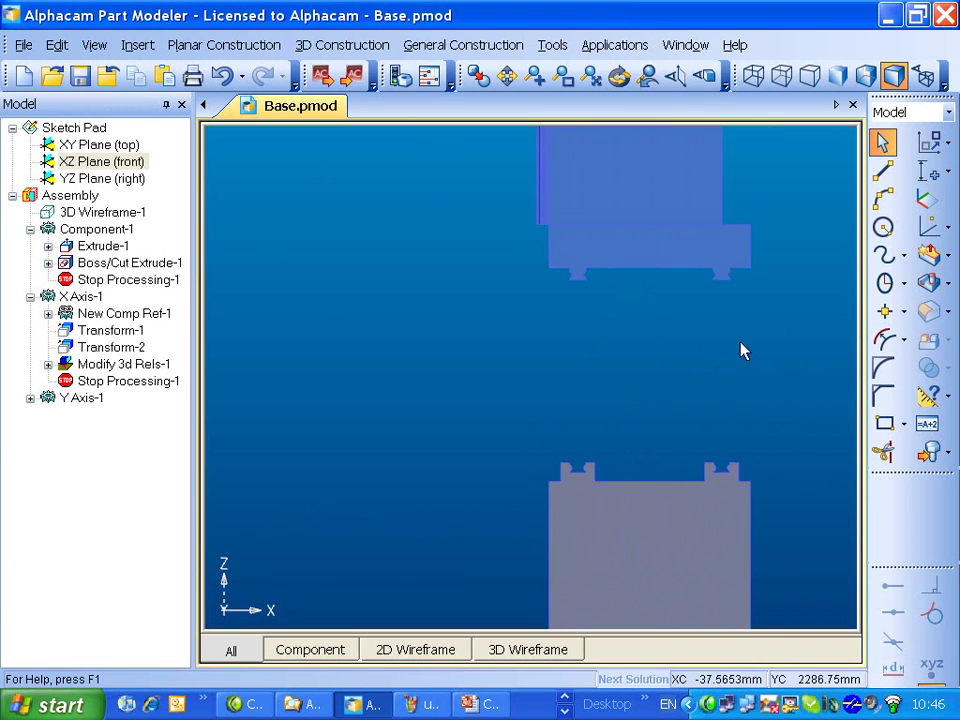
middle_click_drag(741, 349, 635, 371)
scroll(645, 373, "up", 2)
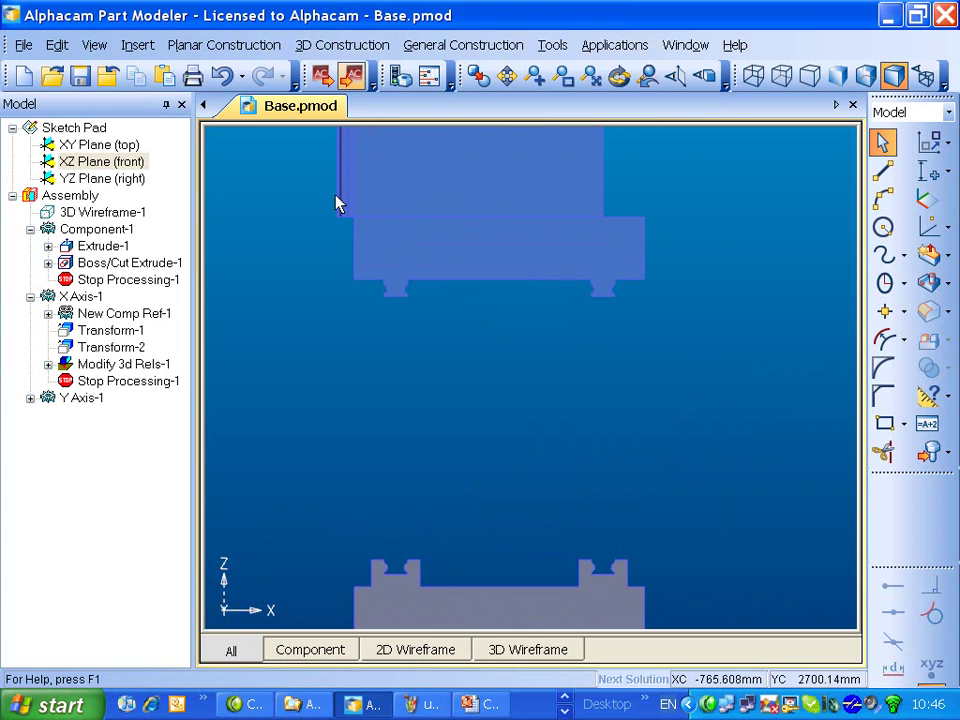
Add an Abutment constraint seating Y Axis-1's underside on the X axis carriage's top face.
left_click(81, 397)
left_click(447, 47)
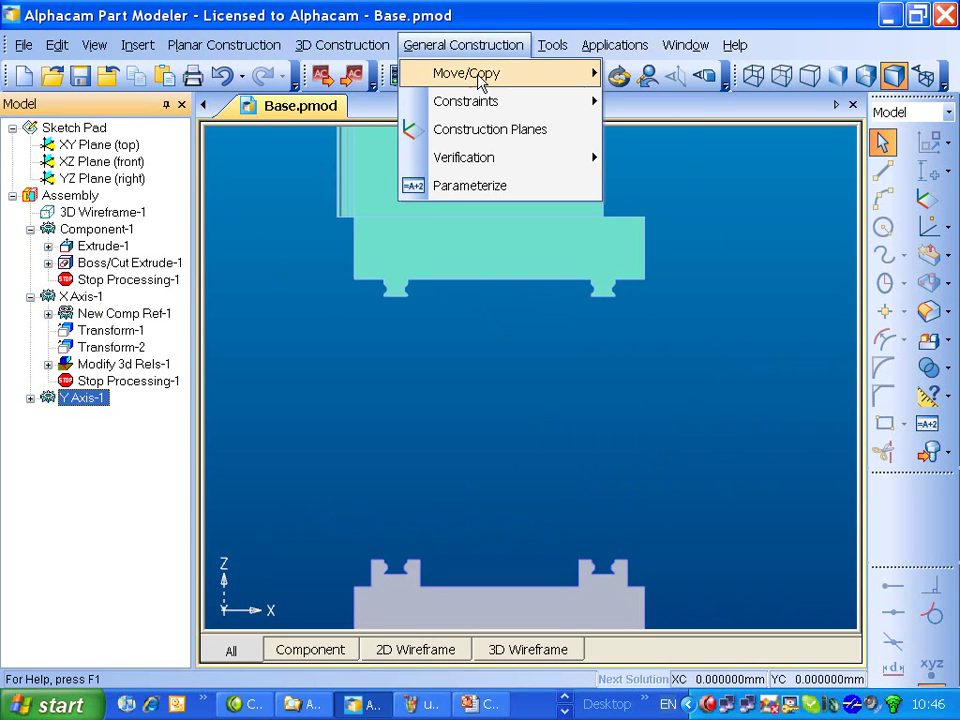
mouse_move(482, 106)
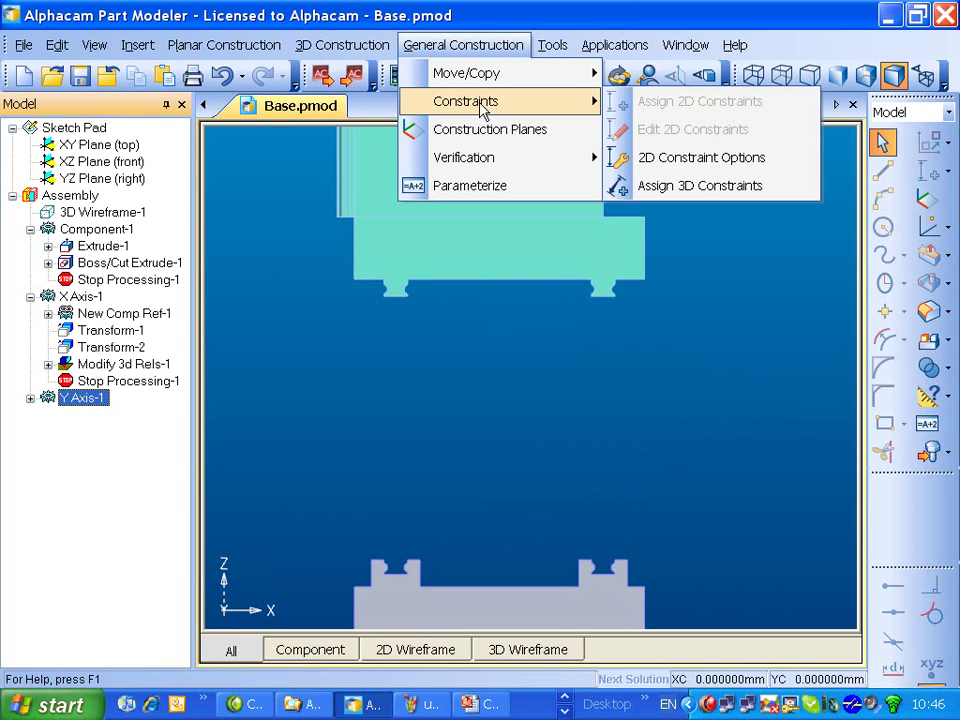
left_click(739, 186)
left_click(224, 202)
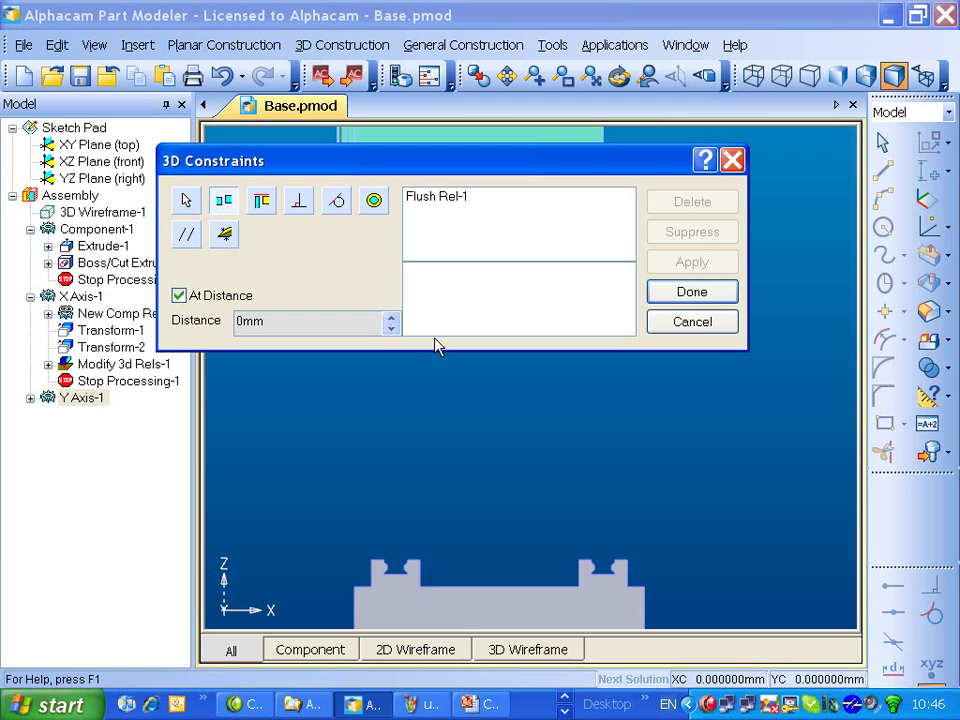
left_click_drag(499, 156, 129, 230)
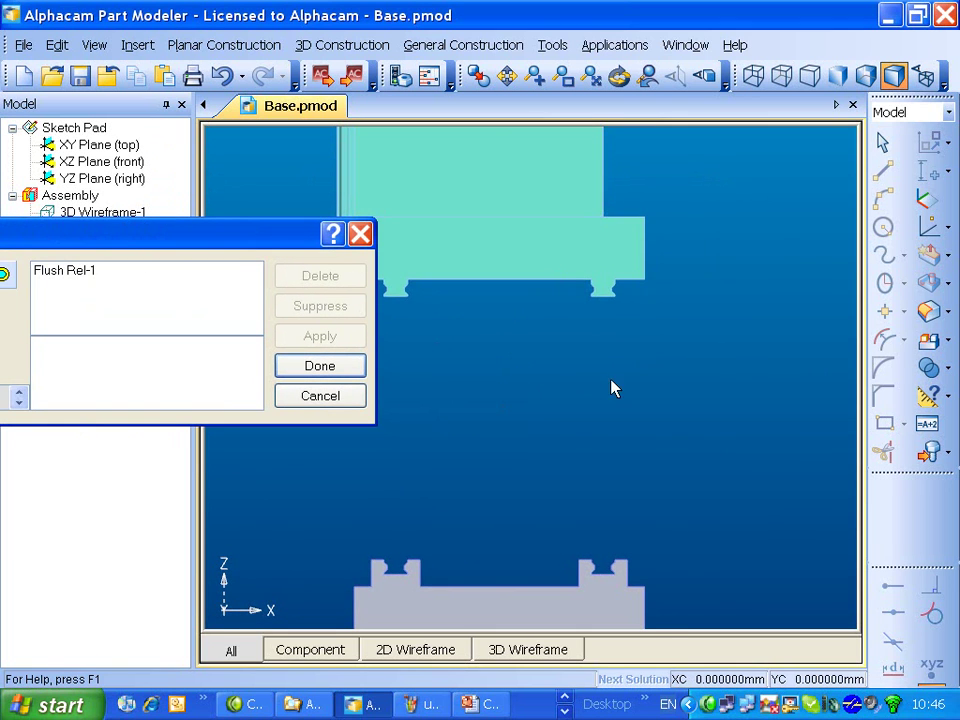
middle_click_drag(614, 388, 606, 360)
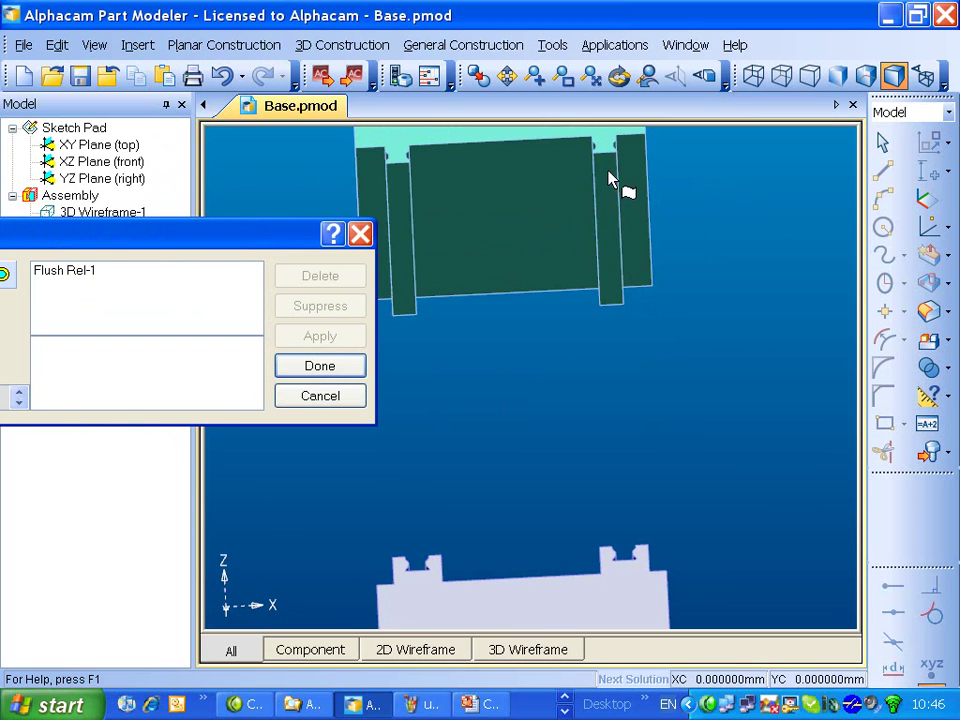
middle_click_drag(578, 418, 593, 486)
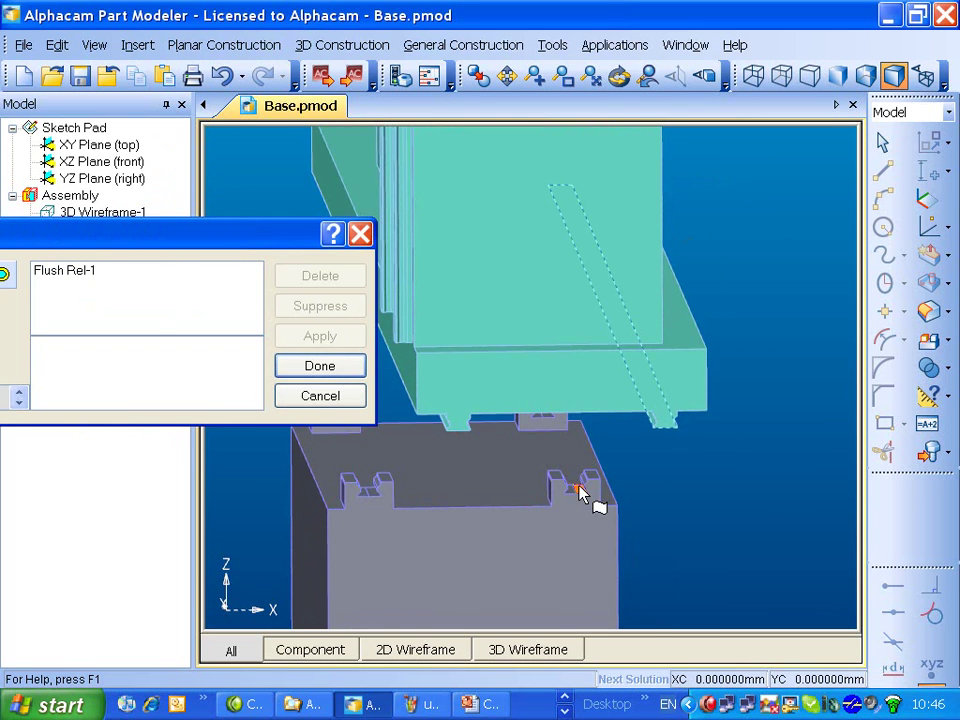
left_click(583, 493)
left_click(320, 368)
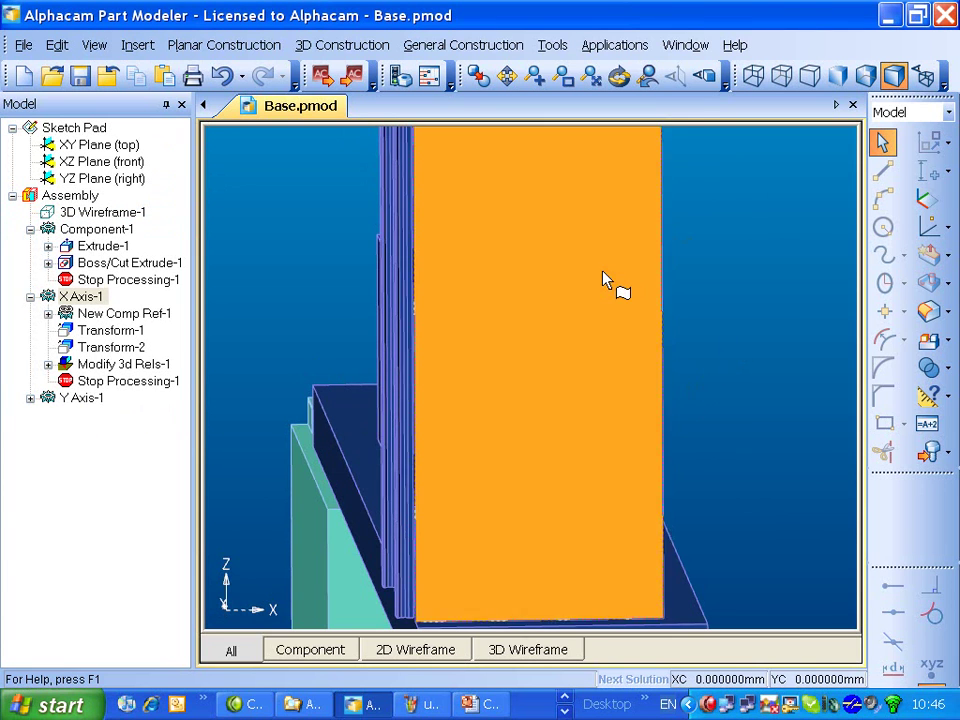
View the assembly square-on to the YZ right plane, orbited slightly to show the Y Axis on the carriage.
left_click(102, 178)
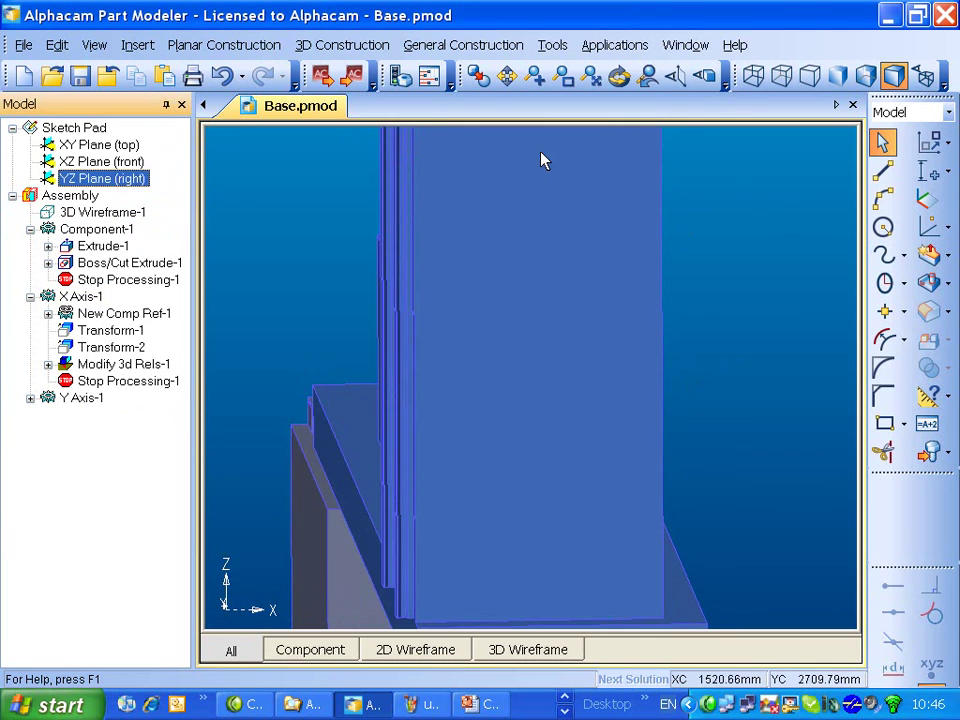
left_click(678, 79)
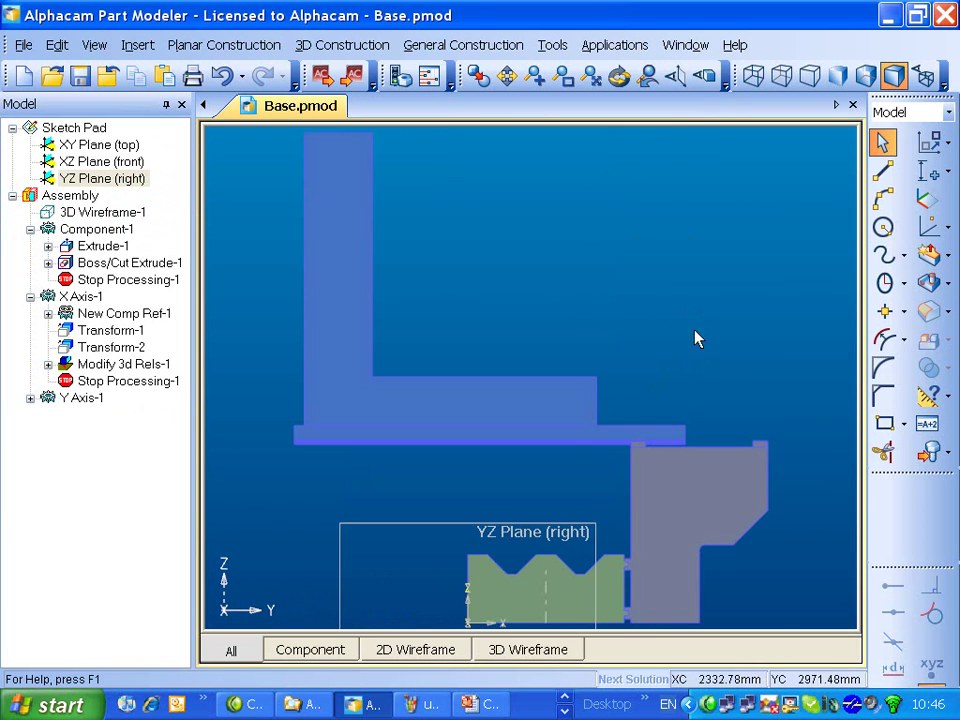
middle_click_drag(662, 345, 579, 302)
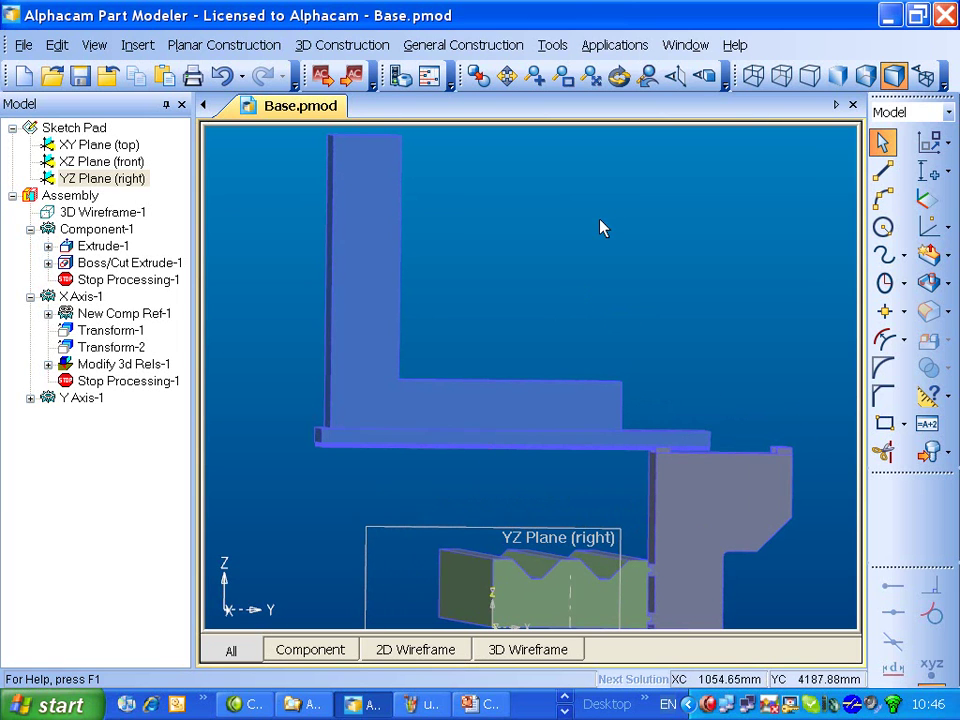
left_click(495, 48)
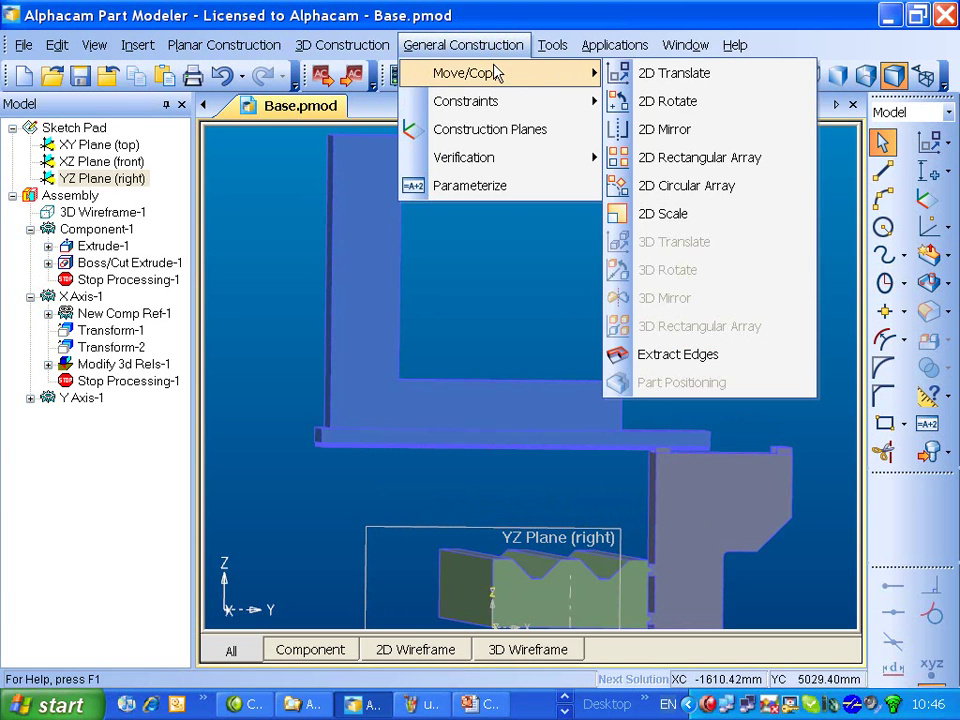
Set up a 3D Translate of Y Axis-1 in Move mode with Delta X and Delta Z at 0, and preview it.
left_click(88, 398)
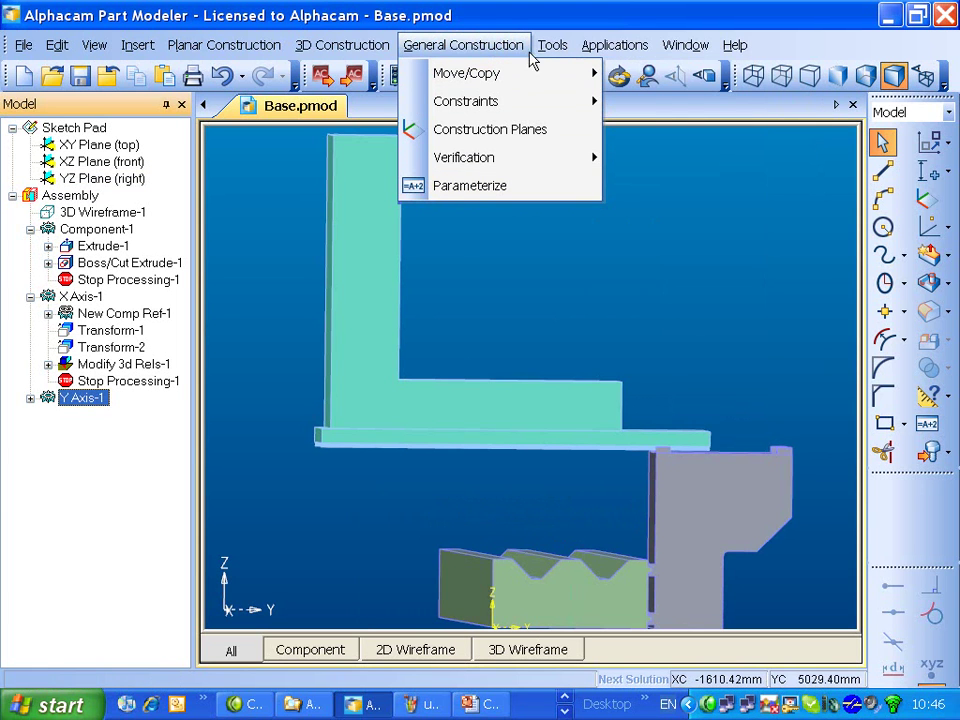
mouse_move(530, 78)
left_click(714, 243)
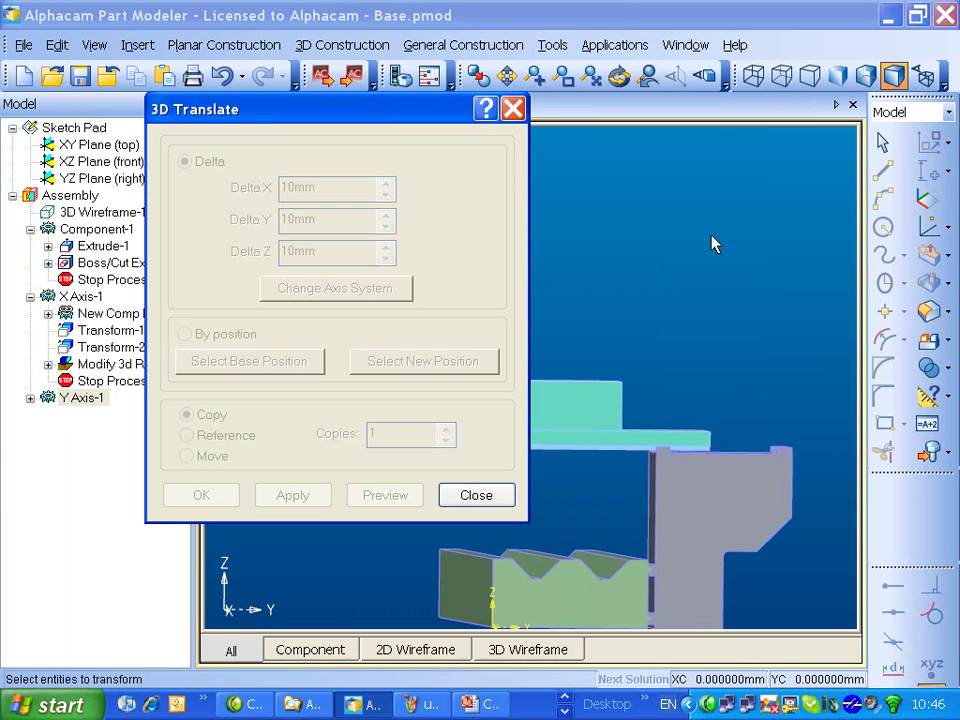
left_click(86, 399)
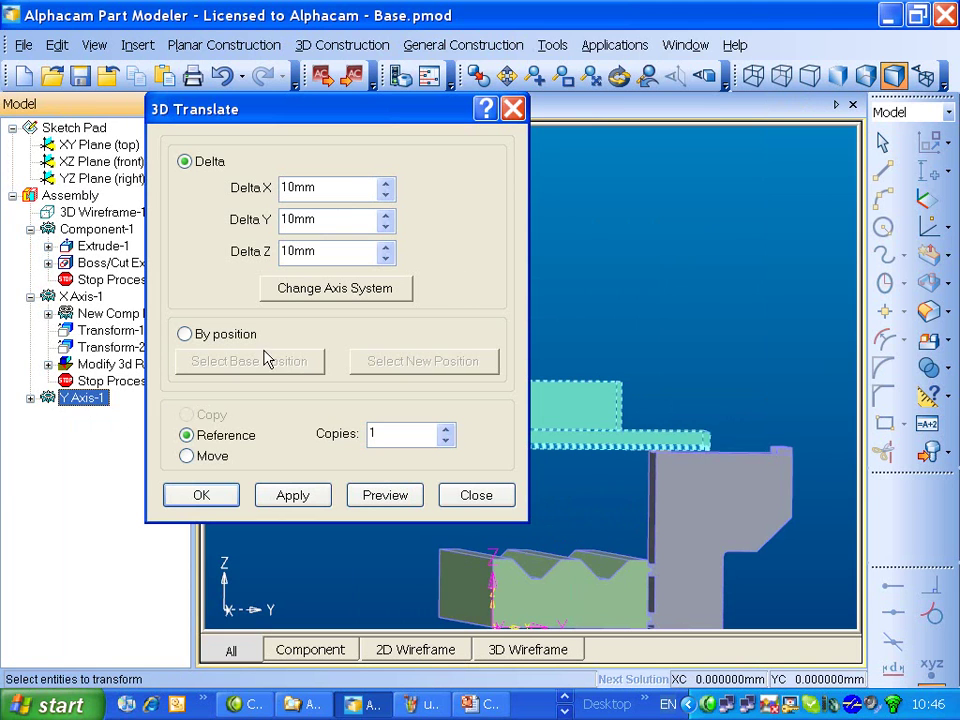
double_click(347, 221)
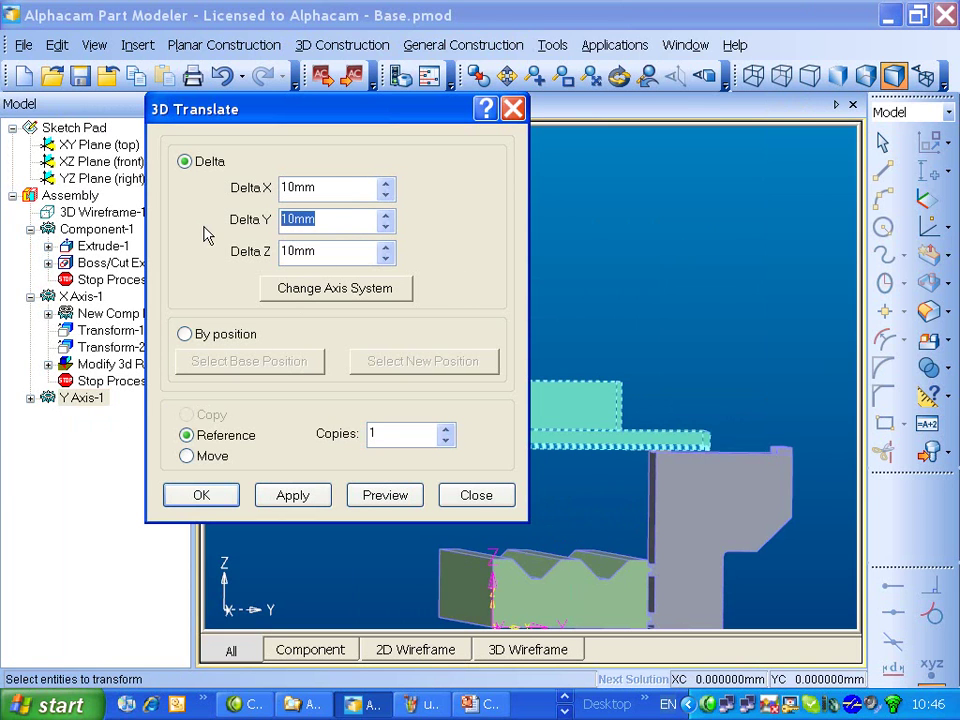
type("3")
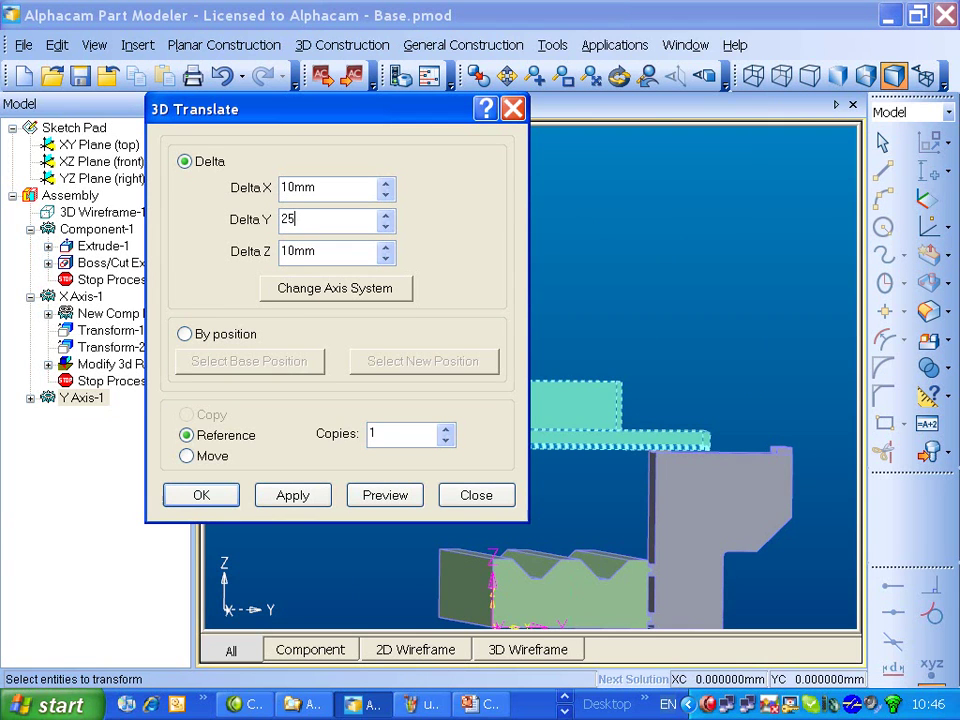
type("500")
double_click(308, 187)
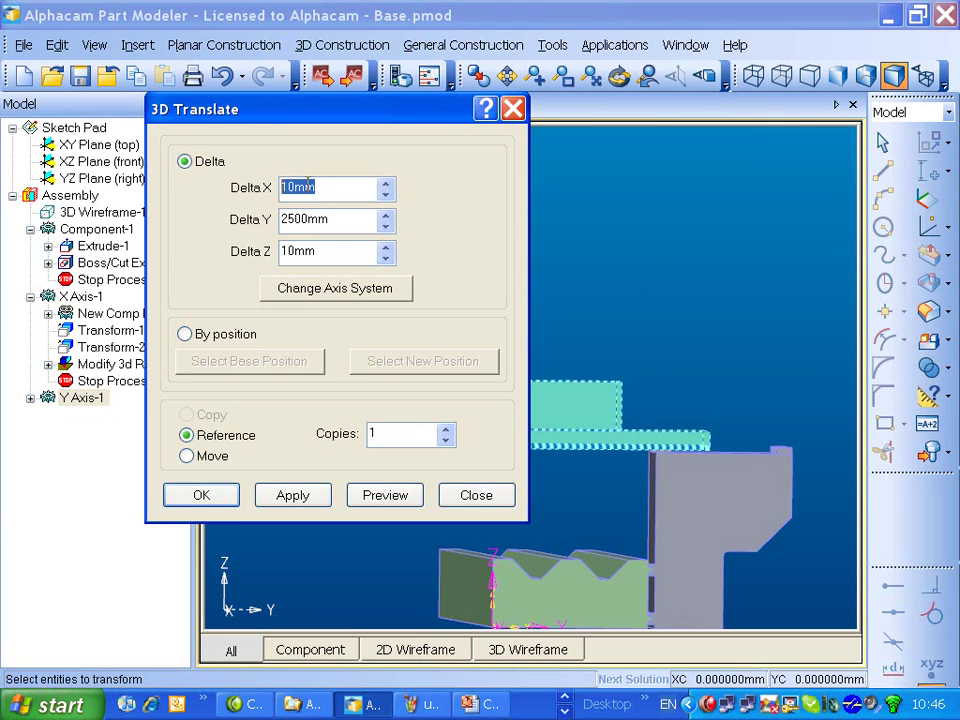
type("0")
double_click(290, 251)
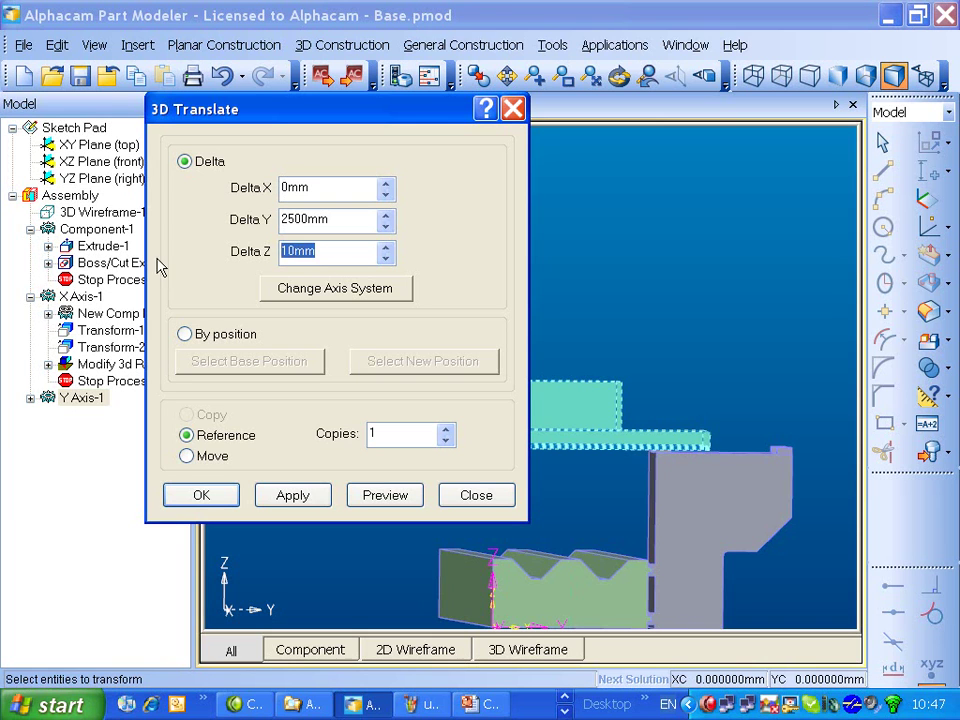
type("0")
left_click(186, 455)
left_click(367, 500)
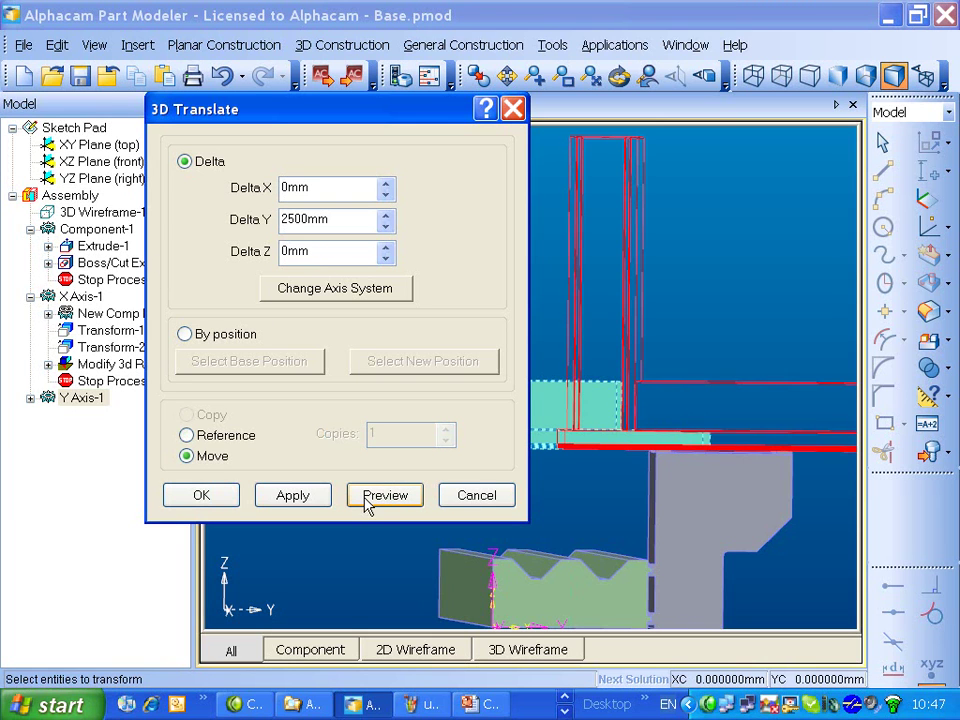
Correct Delta Y for a 2000mm shift along Y, preview it, and apply the move.
left_click(296, 219)
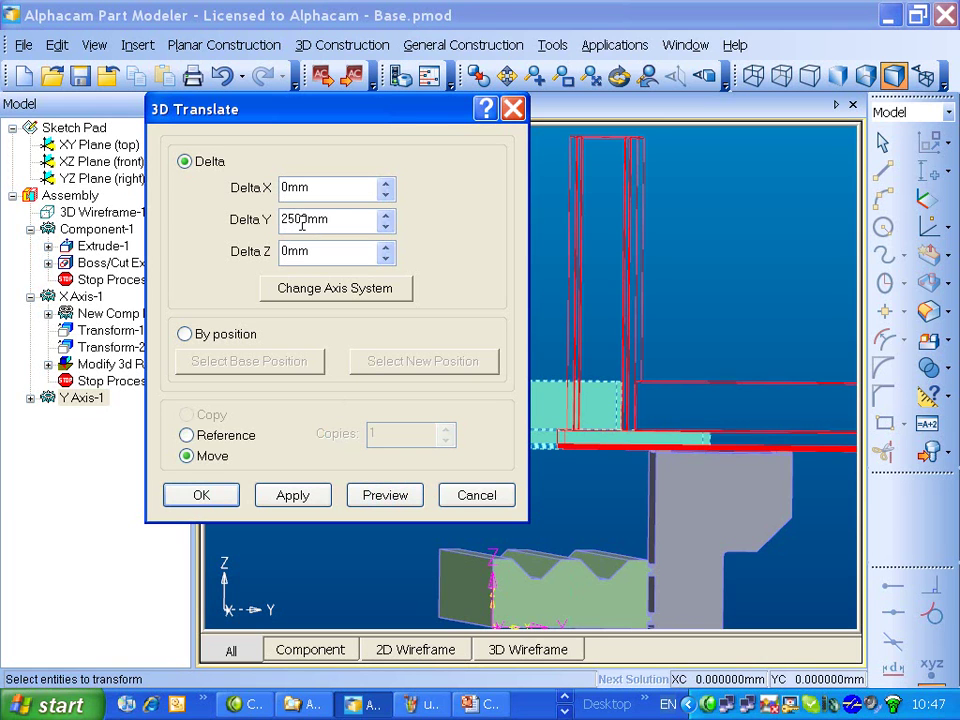
type("0")
left_click(372, 495)
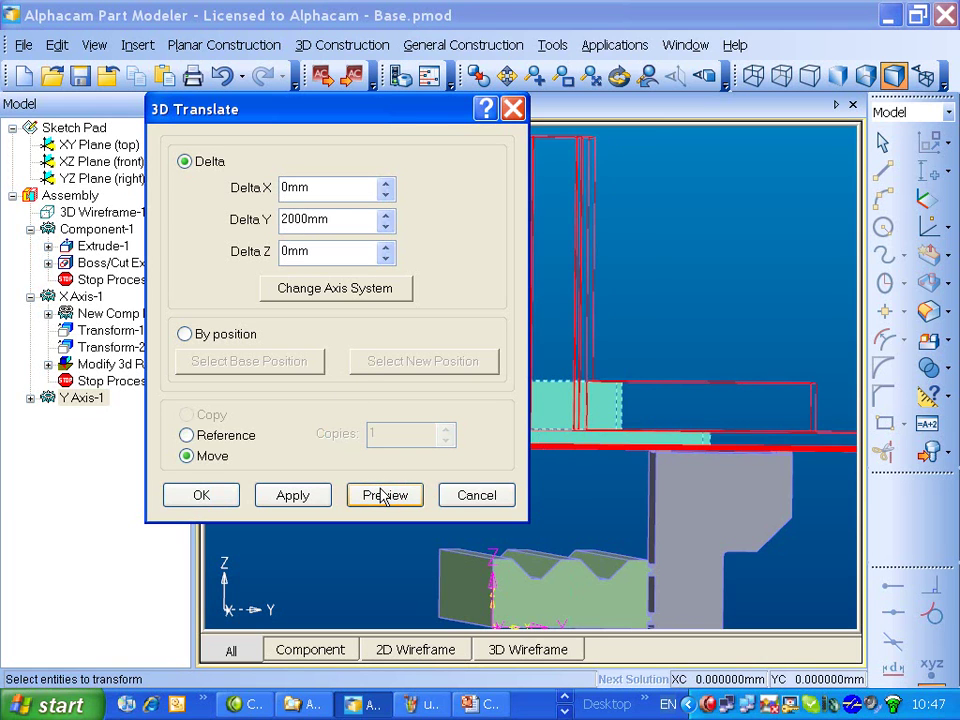
left_click(290, 495)
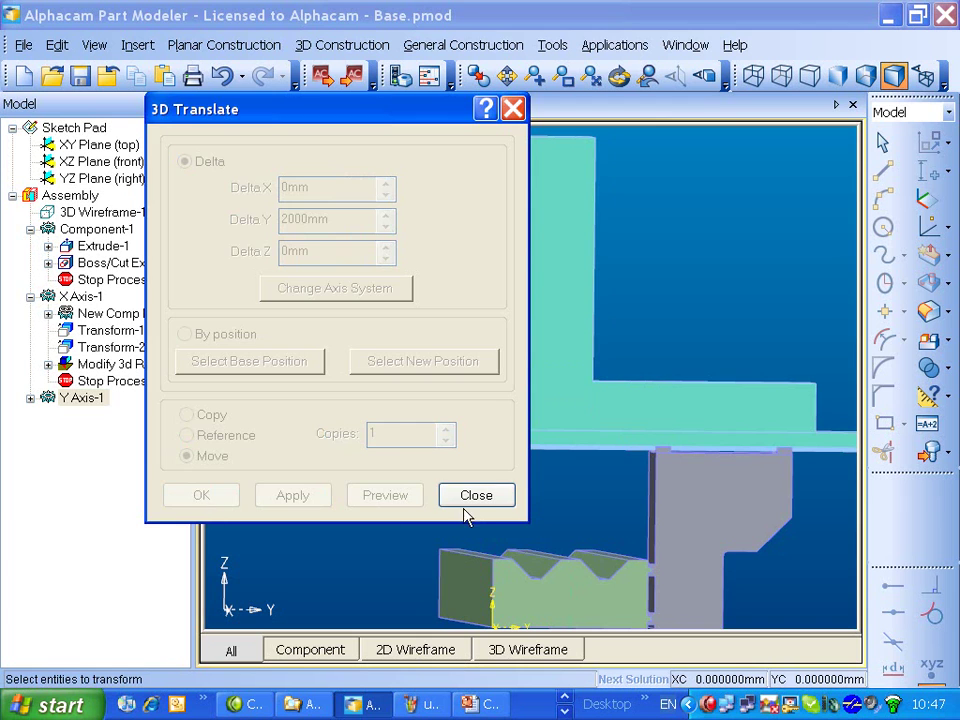
Close the translate dialog and inspect the moved Y Axis from the right and front planes, then an angled view.
left_click(476, 495)
mouse_move(467, 448)
middle_mouse_down()
mouse_move(512, 452)
mouse_move(468, 445)
middle_mouse_up()
left_click(112, 180)
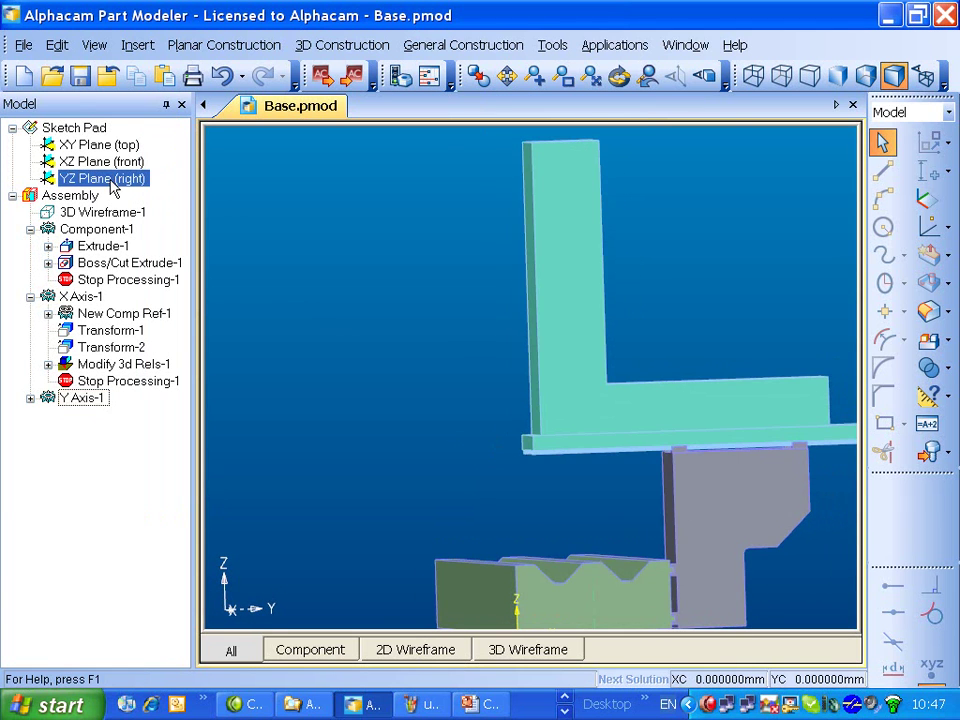
left_click(678, 77)
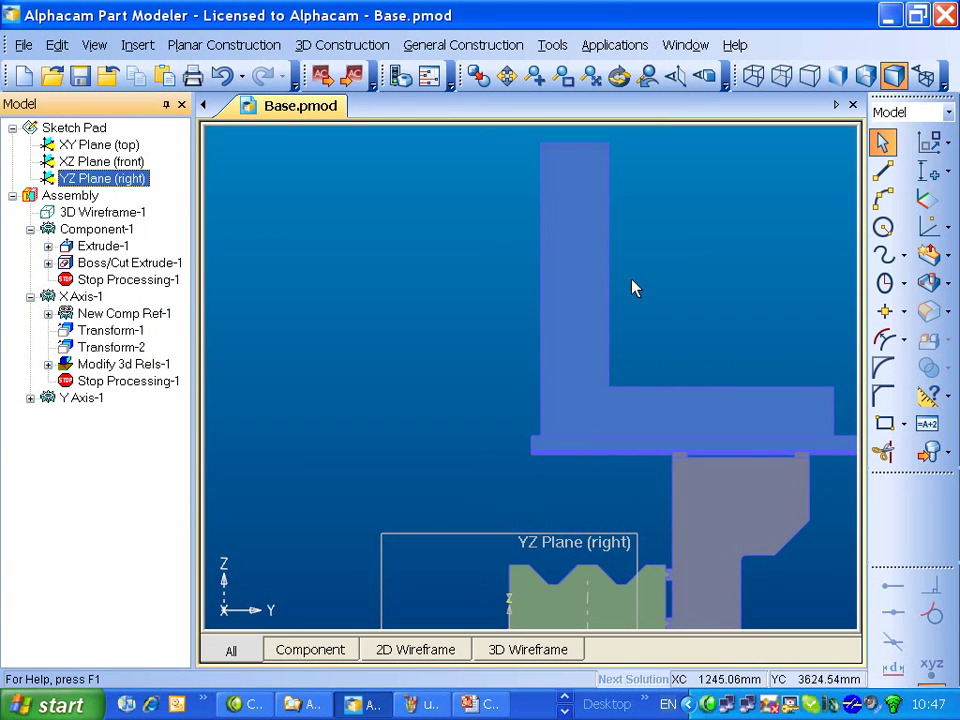
left_click(108, 162)
left_click(676, 77)
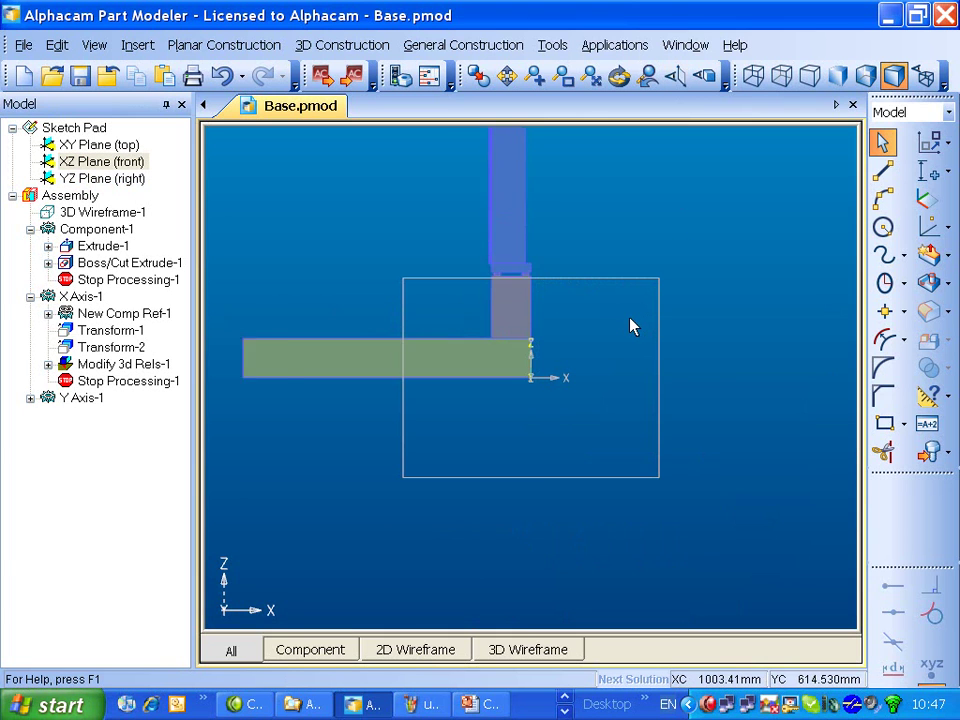
middle_click_drag(686, 324, 640, 235)
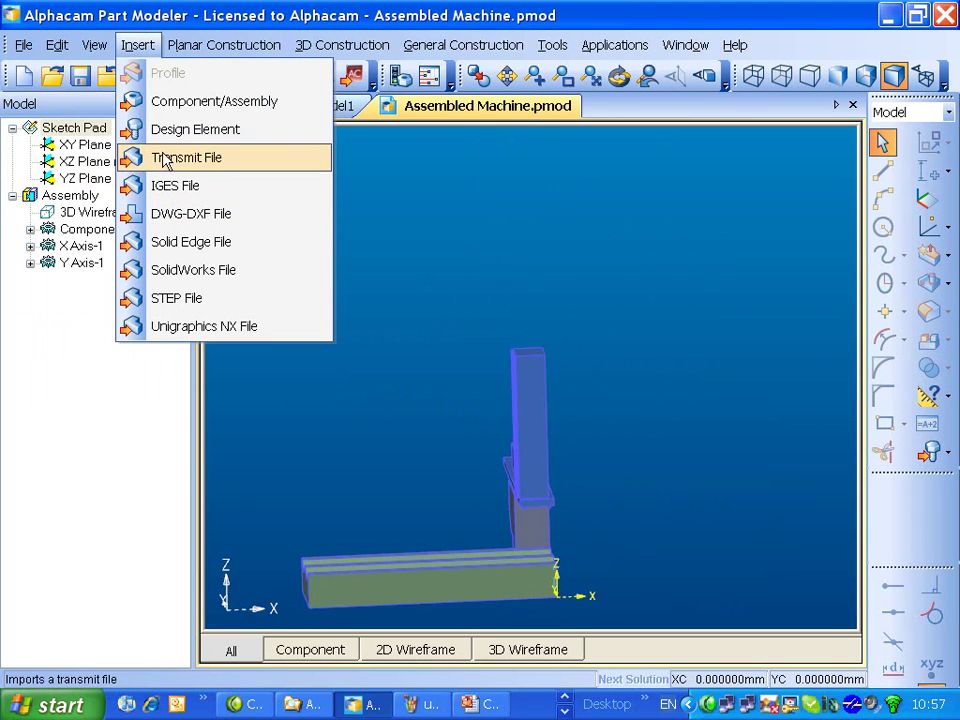
Insert Z Axis.pmod as a referenced component, placing a single copy above the column.
left_click(171, 104)
left_click(250, 261)
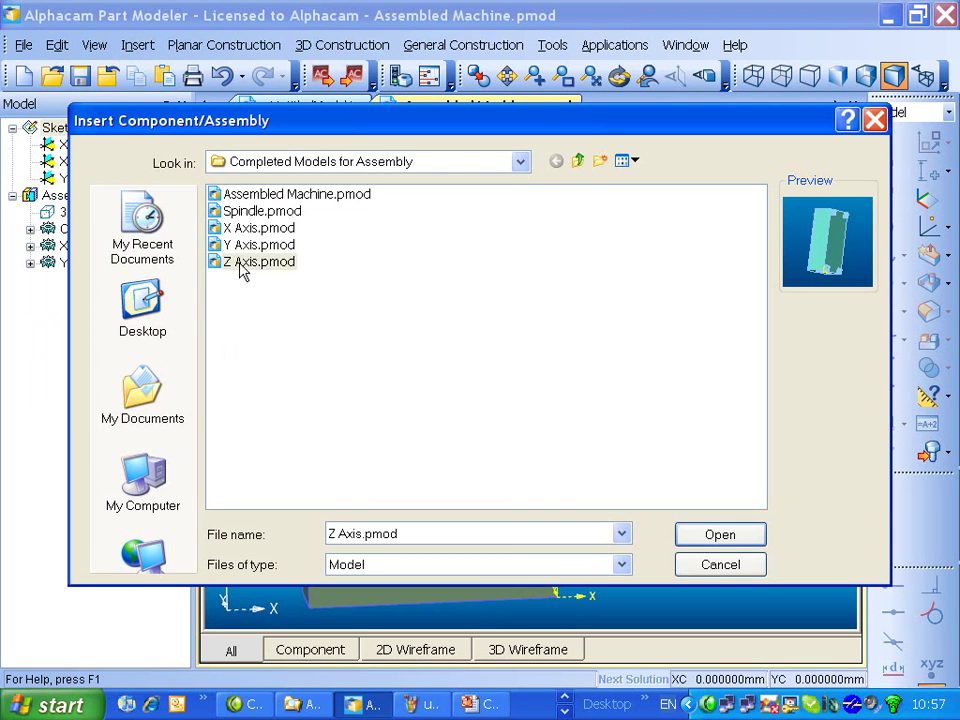
left_click(720, 536)
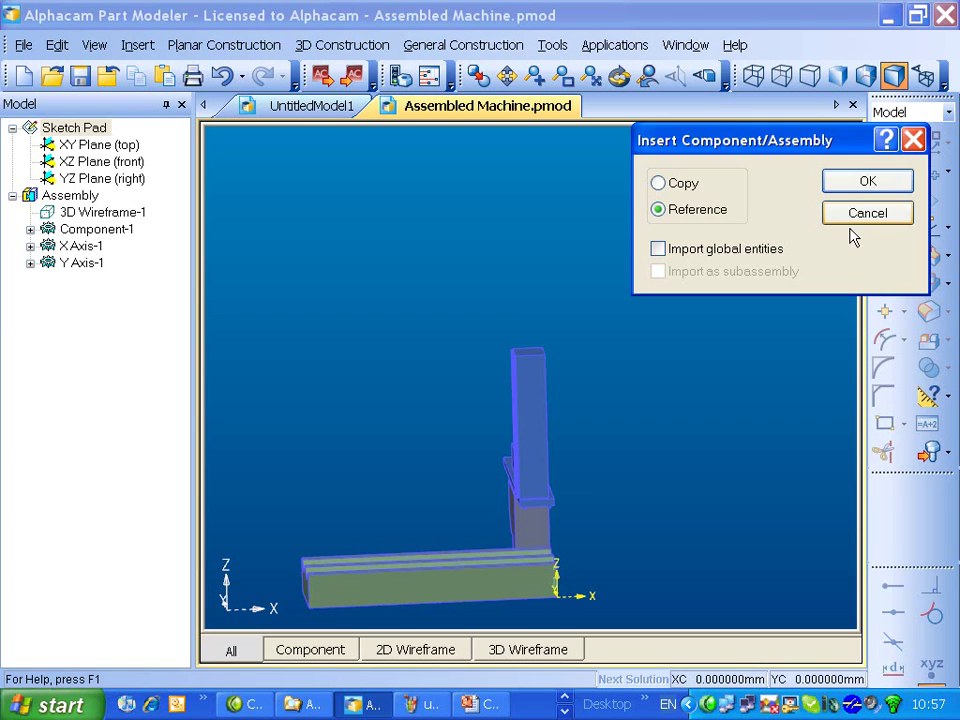
left_click(840, 181)
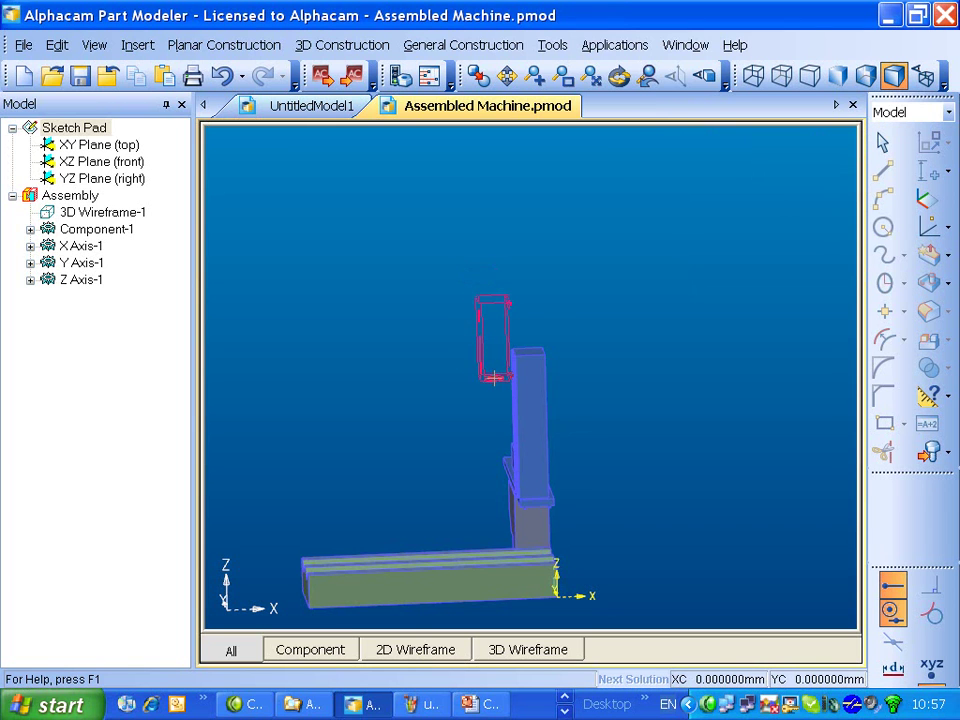
left_click(494, 377)
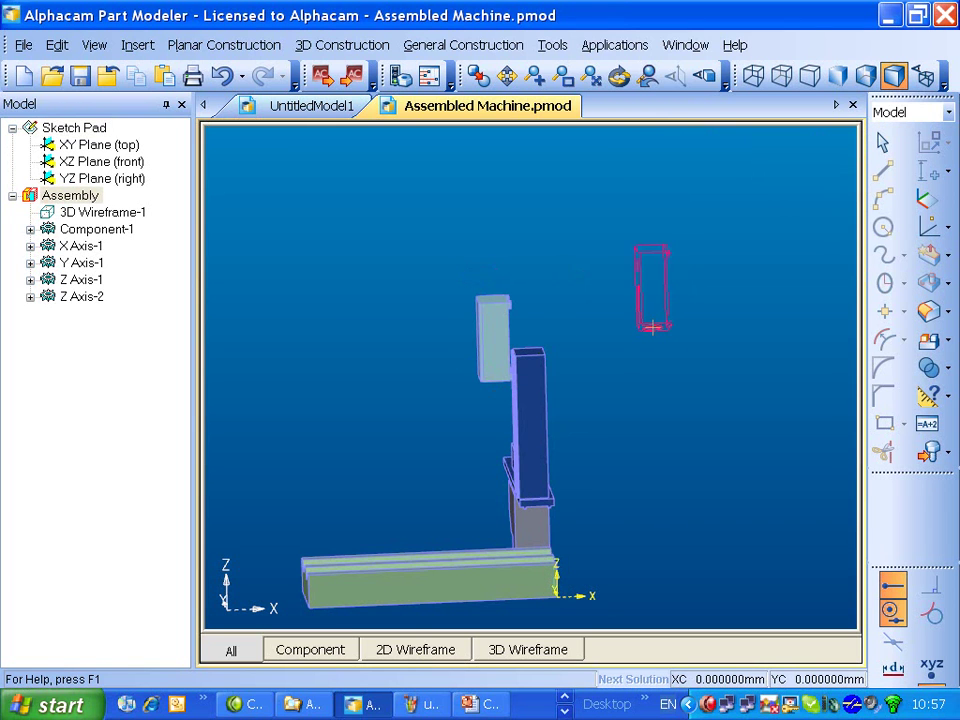
key("Escape")
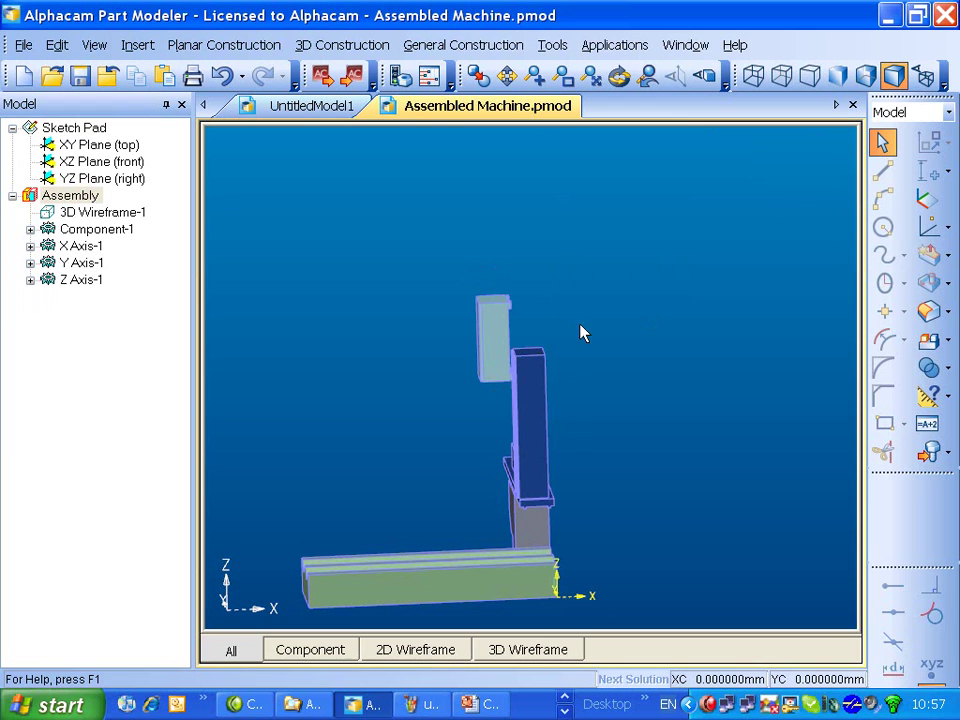
Add a Flush constraint between the Z Axis box face and the orange column face.
left_click(430, 48)
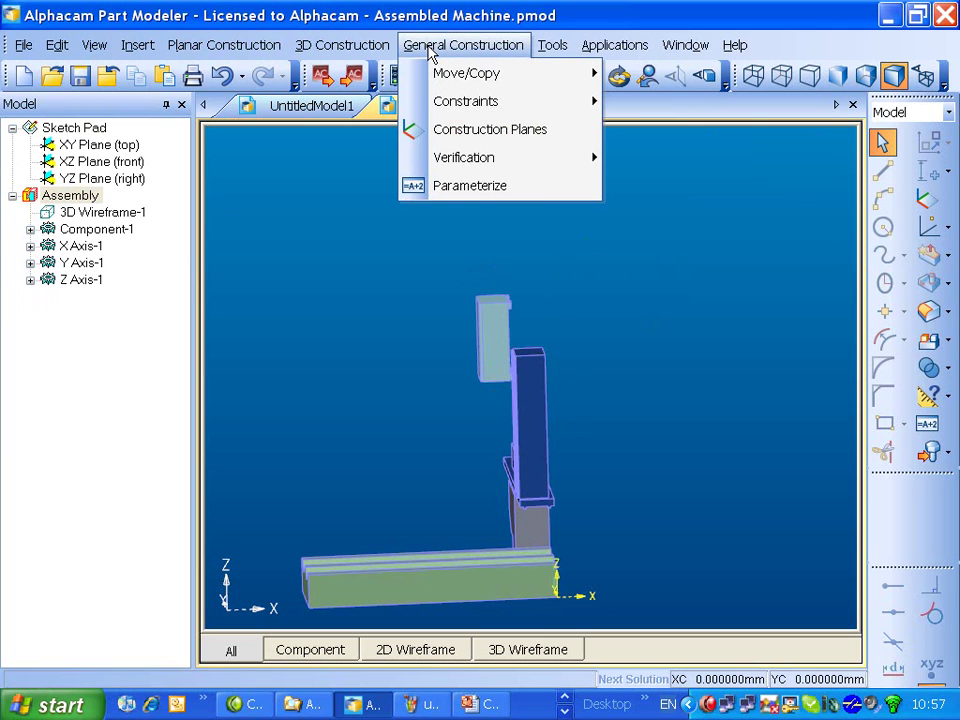
mouse_move(455, 105)
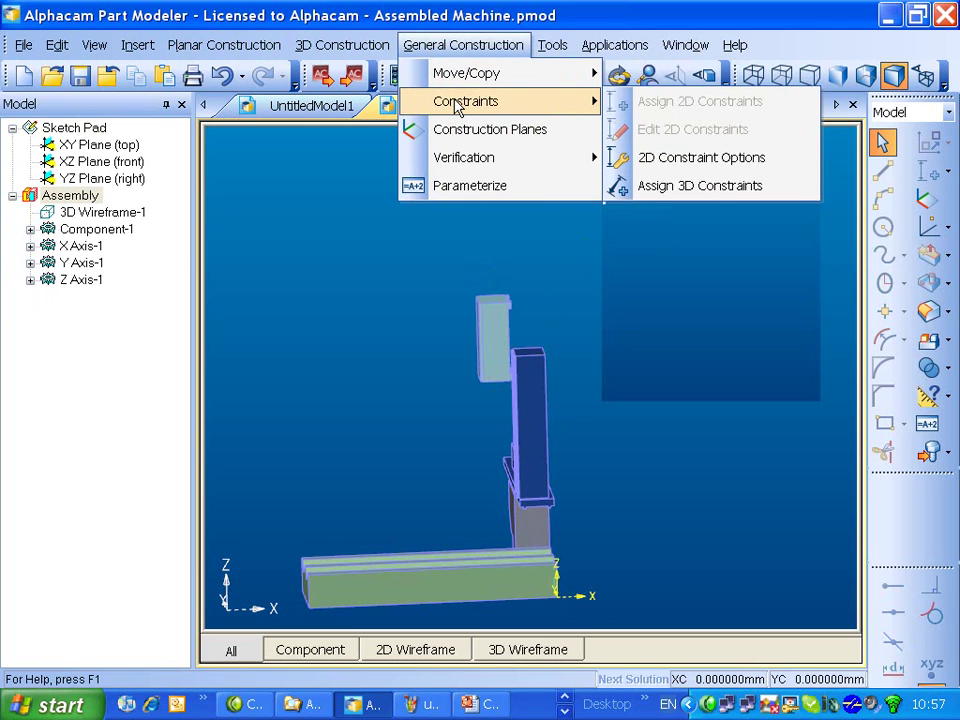
left_click(672, 187)
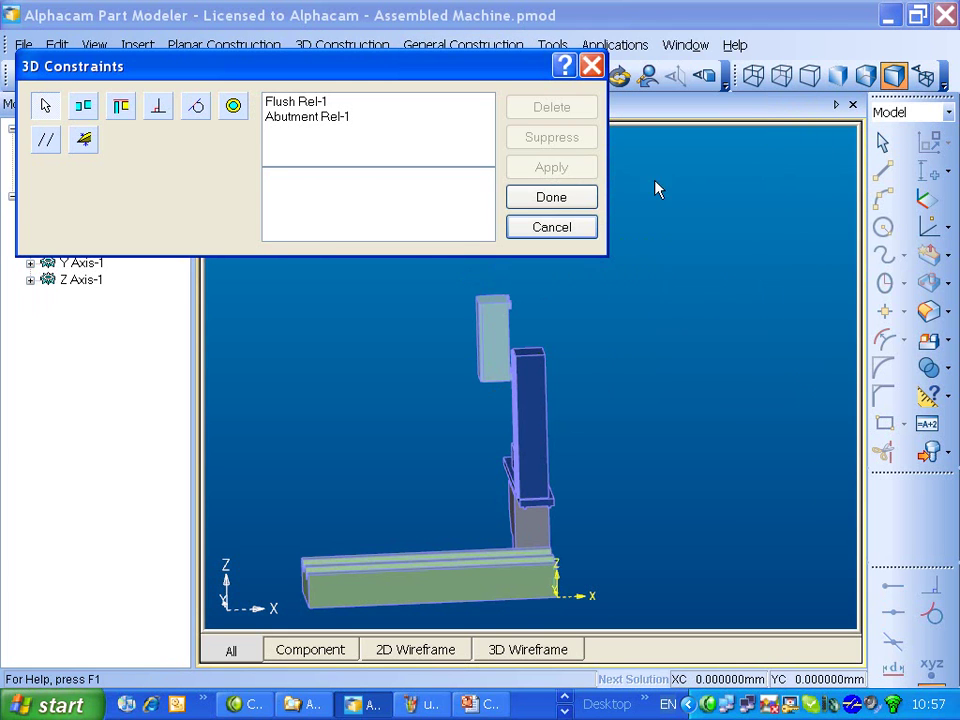
left_click(120, 107)
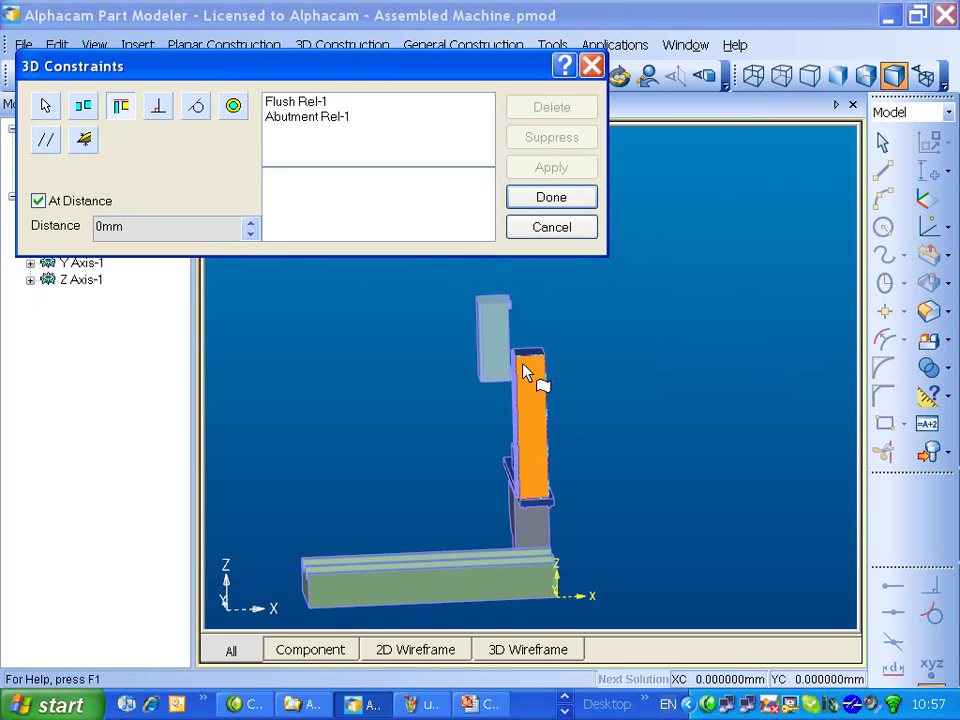
left_click(497, 356)
left_click(530, 403)
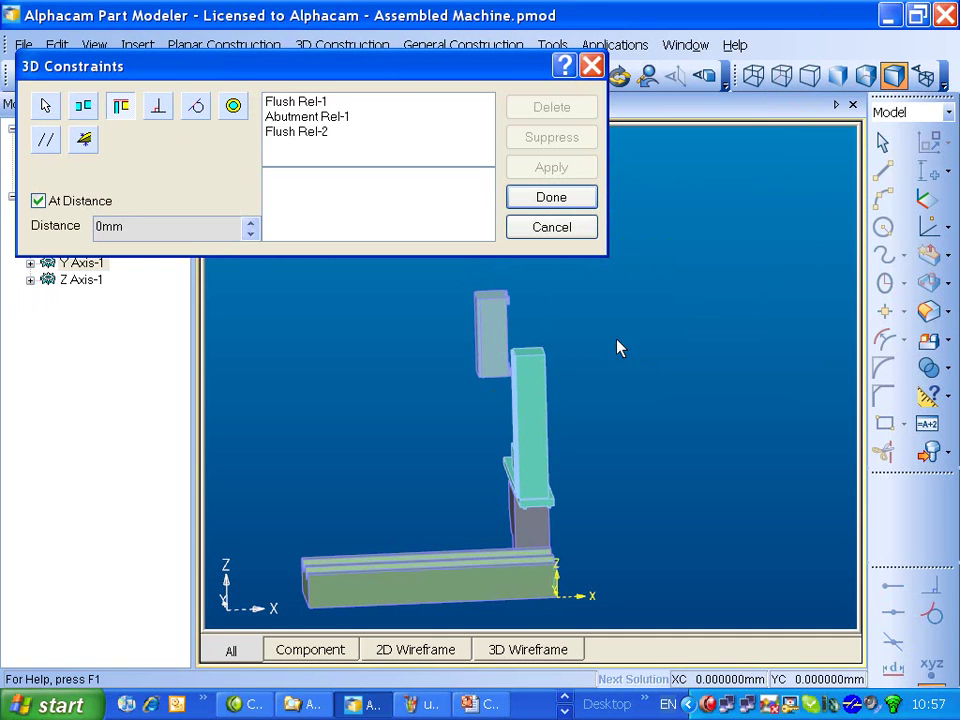
Abut the box against the orange column face and finish the constraints.
left_click(83, 108)
middle_click_drag(567, 375, 508, 409)
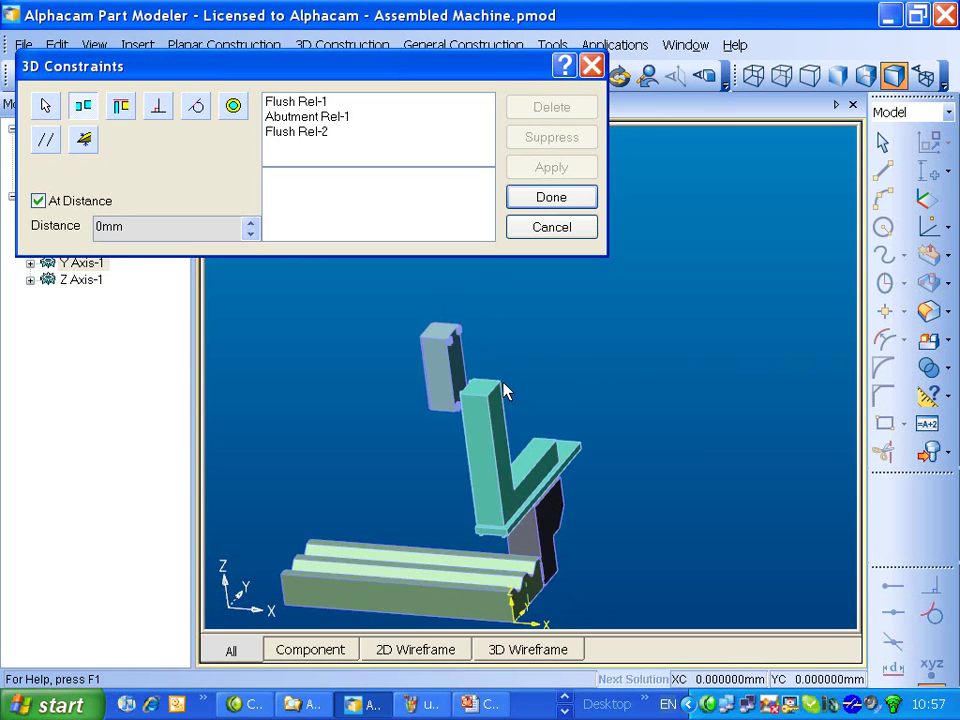
scroll(514, 394, "up", 5)
scroll(596, 379, "up", 5)
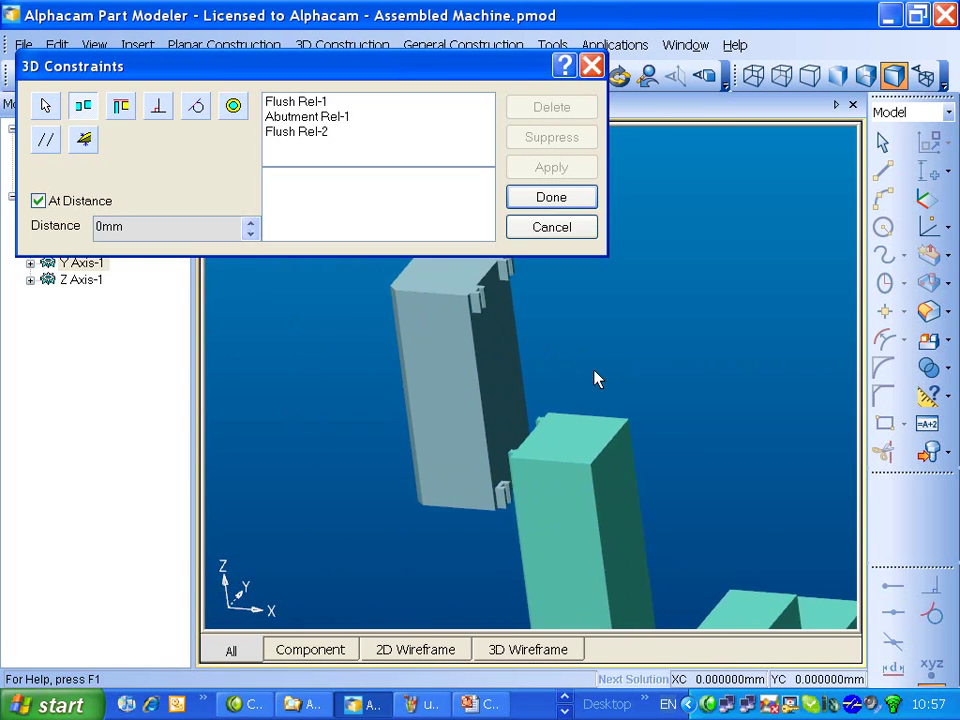
middle_click_drag(581, 354, 733, 459)
scroll(733, 459, "up", 5)
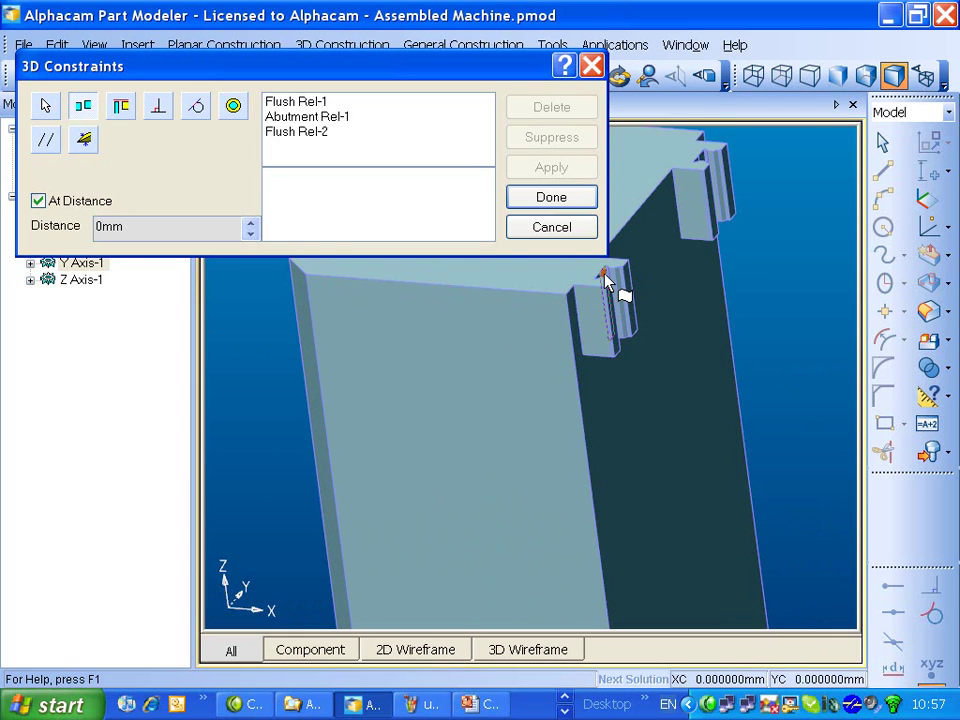
middle_click_drag(724, 399, 790, 378)
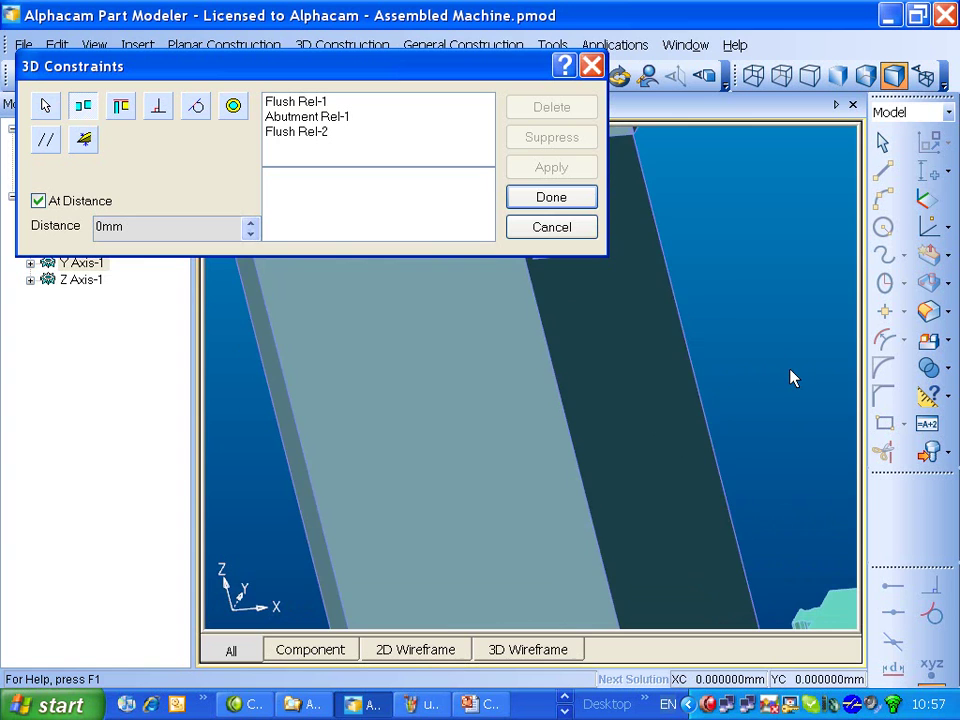
scroll(790, 378, "down", 5)
middle_click_drag(624, 407, 750, 375)
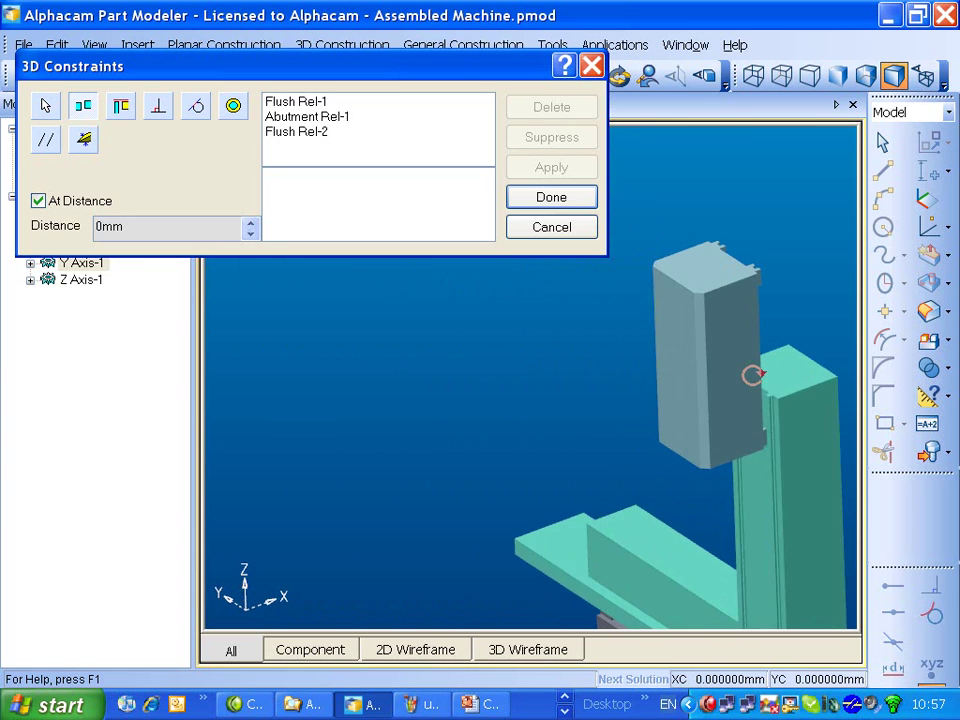
left_click(783, 415)
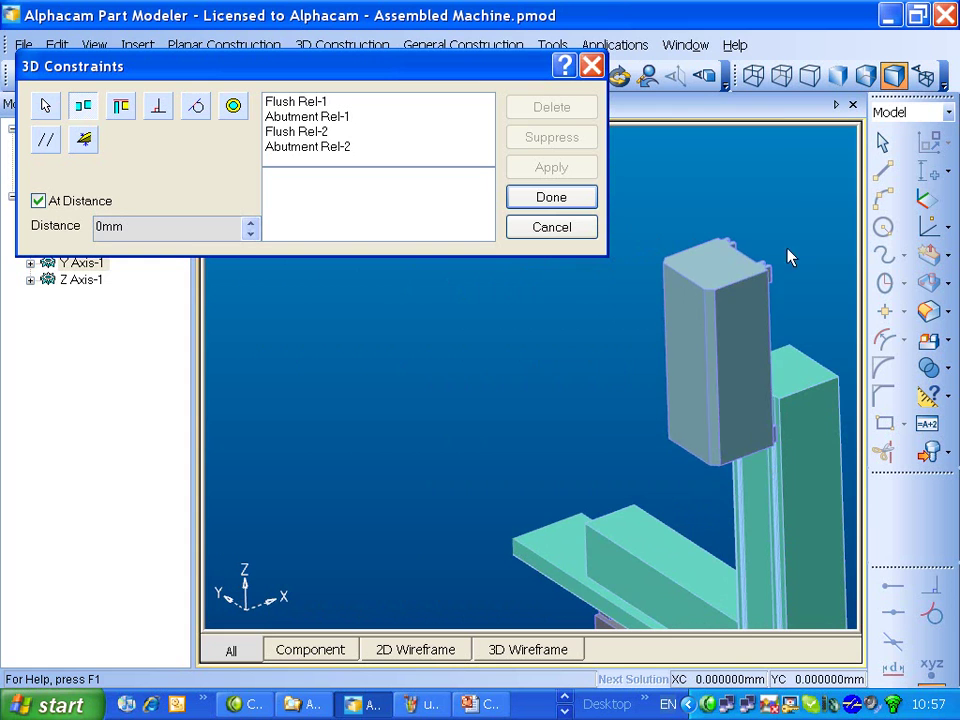
mouse_move(788, 258)
middle_mouse_down()
mouse_move(784, 221)
mouse_move(784, 246)
middle_mouse_up()
left_click(568, 205)
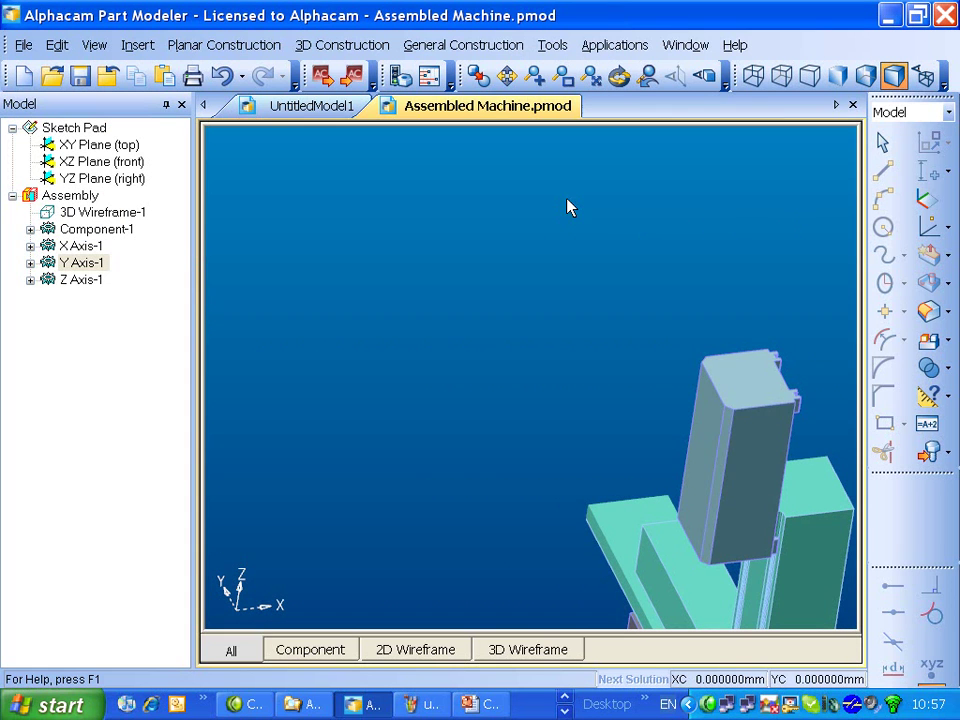
Look straight down on the assembly from the XY top plane and zoom in.
left_click(97, 145)
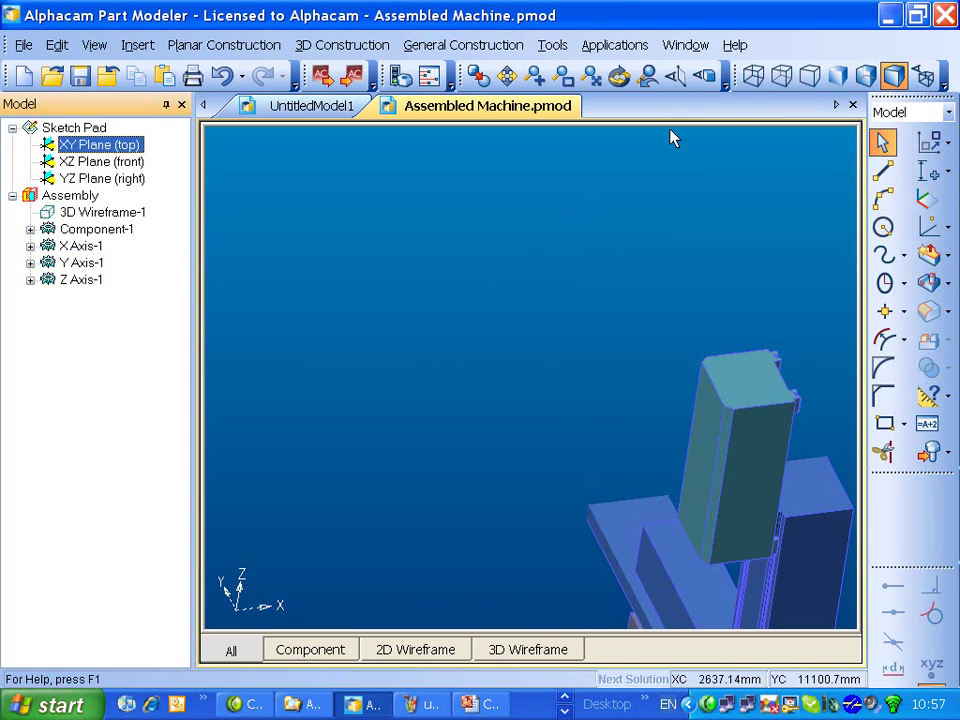
left_click(675, 77)
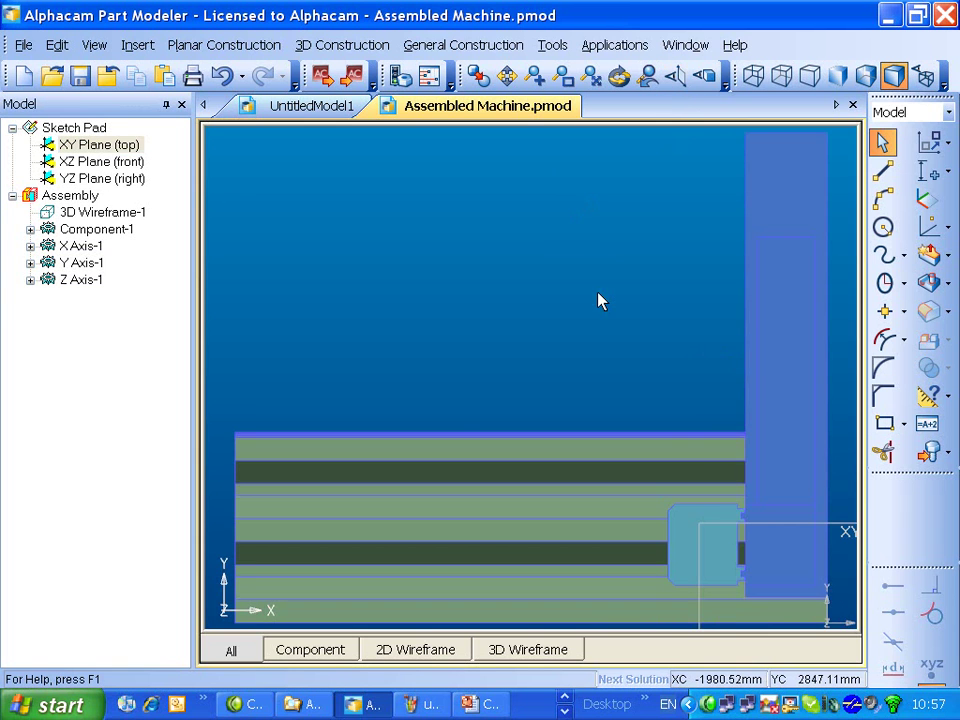
scroll(463, 258, "up", 2)
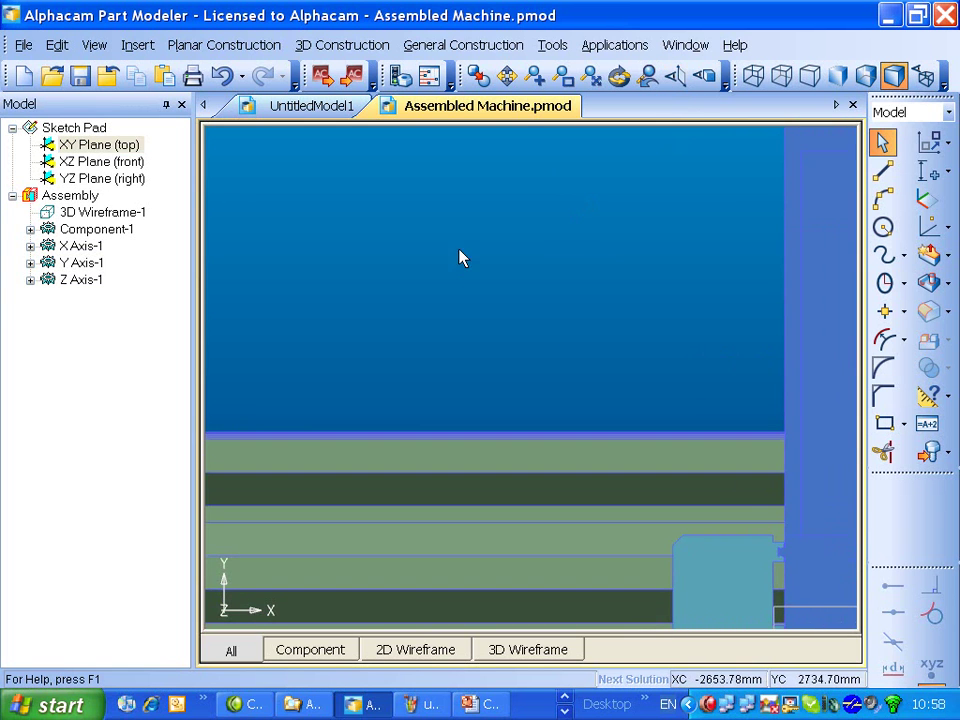
scroll(726, 364, "up", 5)
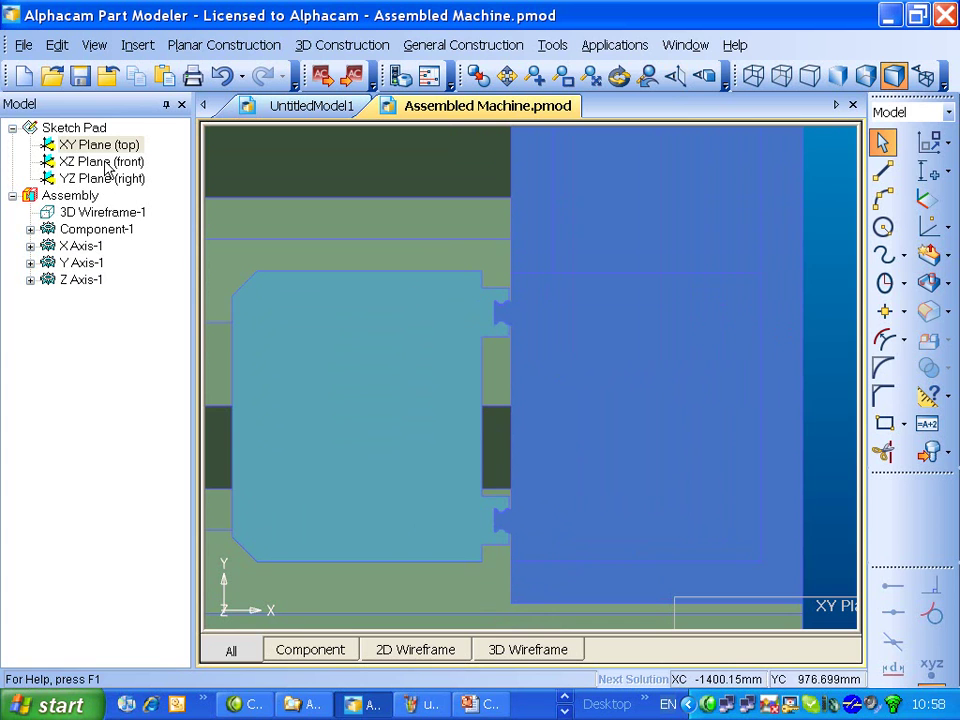
Switch to the XZ front view, frame the Z axis part above its column, and select Z Axis-1.
left_click(100, 162)
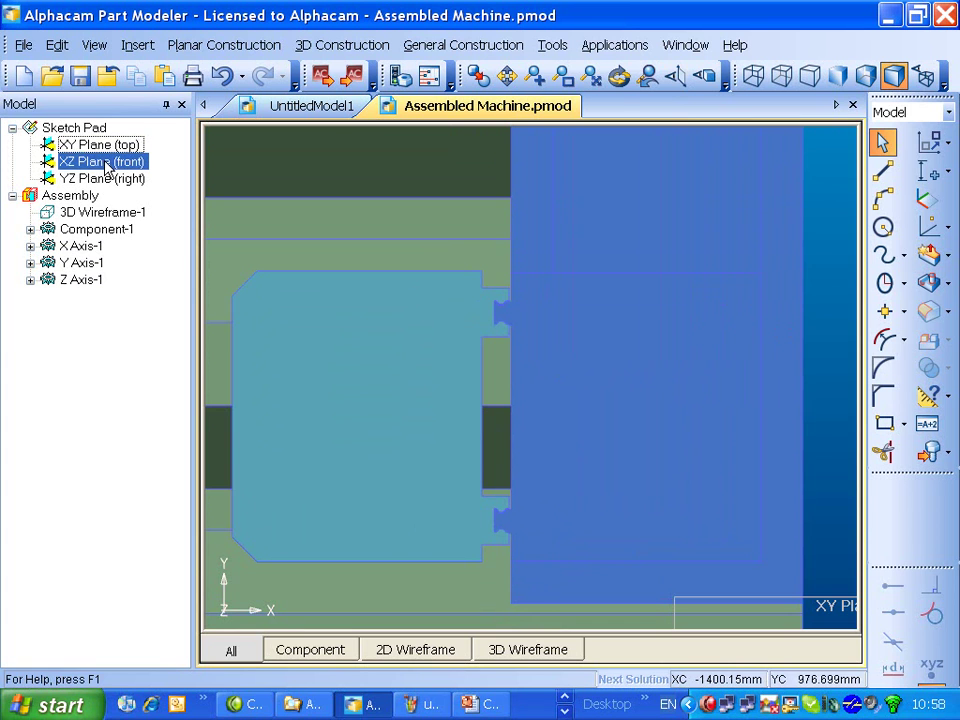
left_click(677, 77)
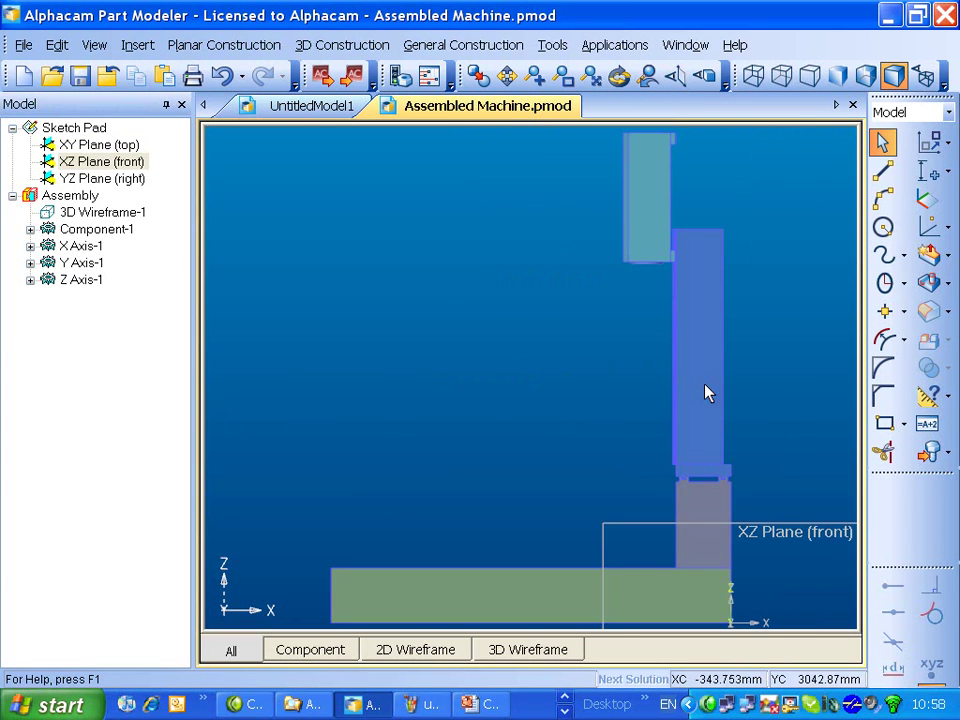
scroll(705, 393, "down", 3)
scroll(709, 407, "up", 1)
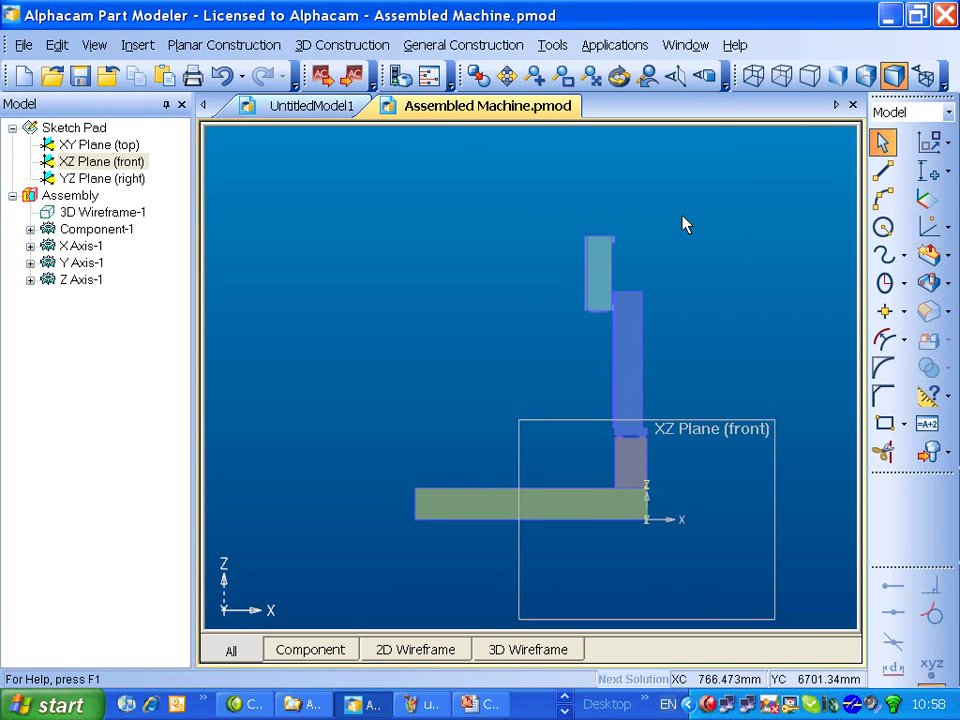
middle_click_drag(683, 224, 534, 342)
scroll(654, 302, "up", 4)
scroll(536, 334, "up", 3)
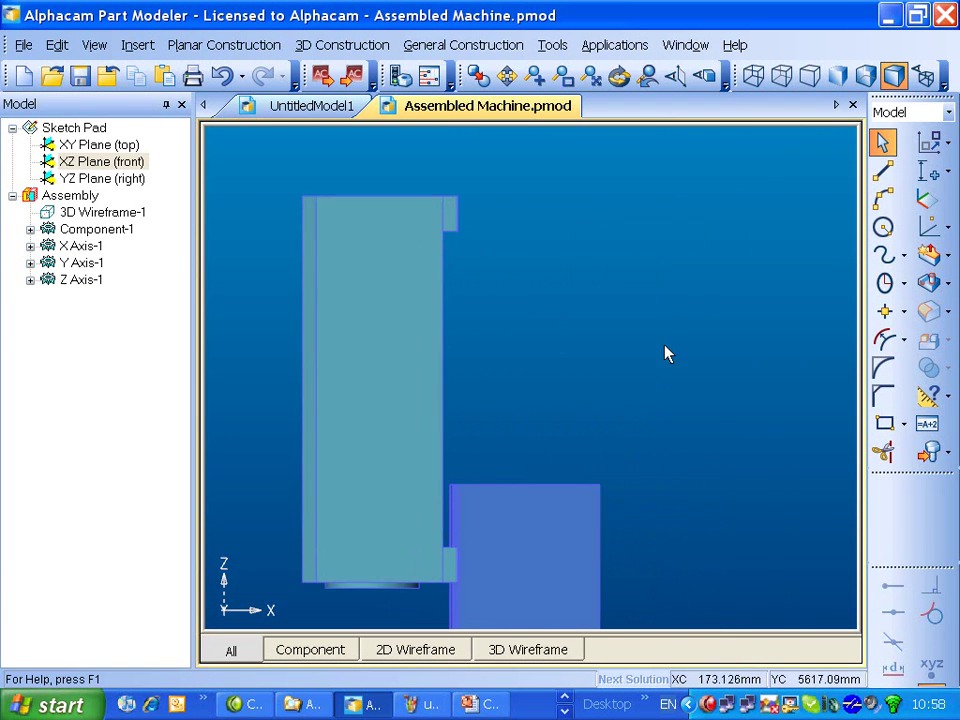
middle_click_drag(666, 354, 649, 240)
scroll(654, 255, "down", 3)
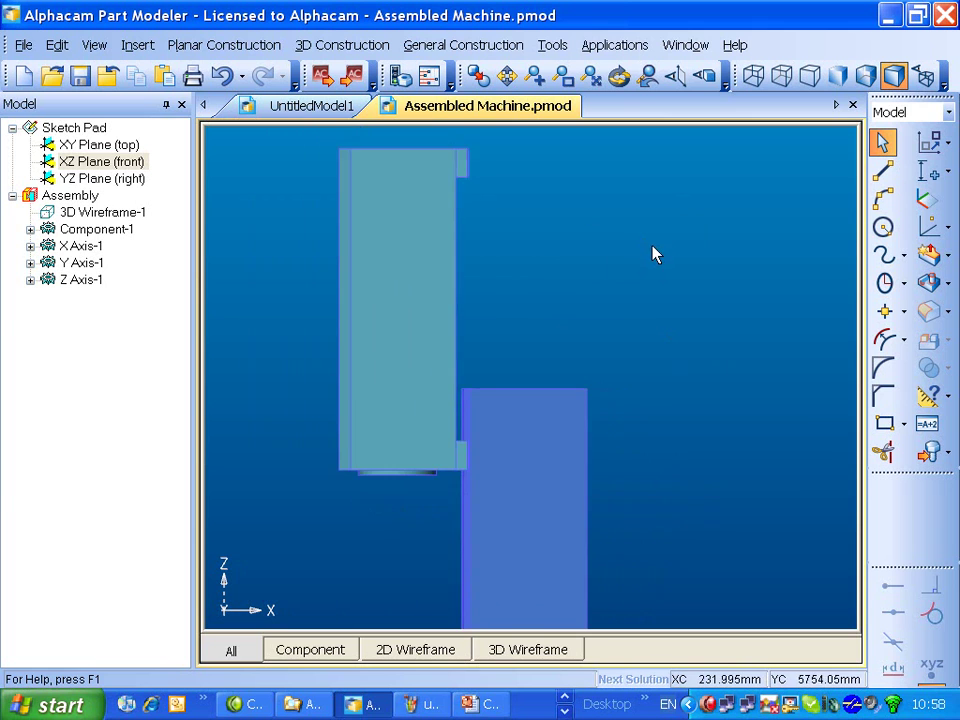
left_click(67, 281)
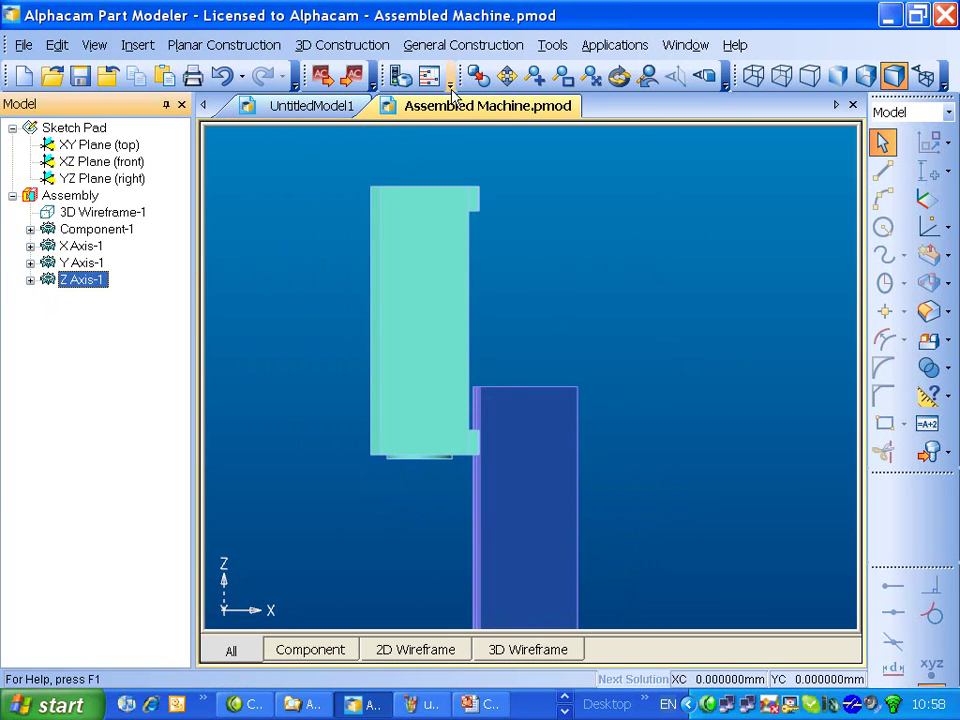
Set up a 3D Translate of Z Axis-1 in Move mode with Delta X 0, Y 0, Z -1000mm, and preview it.
left_click(460, 45)
mouse_move(528, 80)
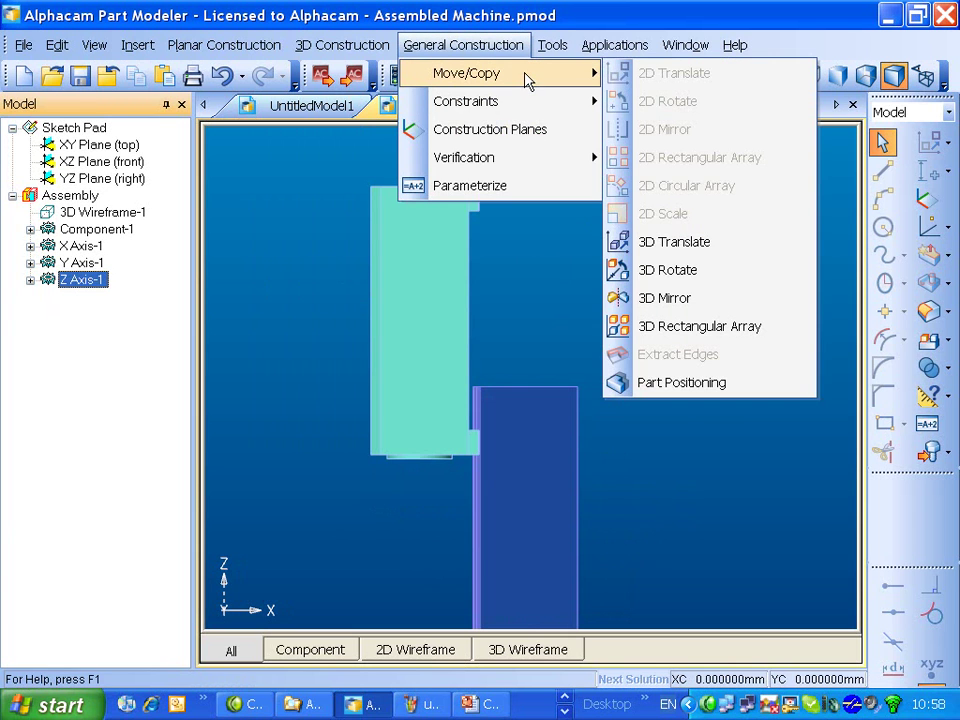
left_click(625, 243)
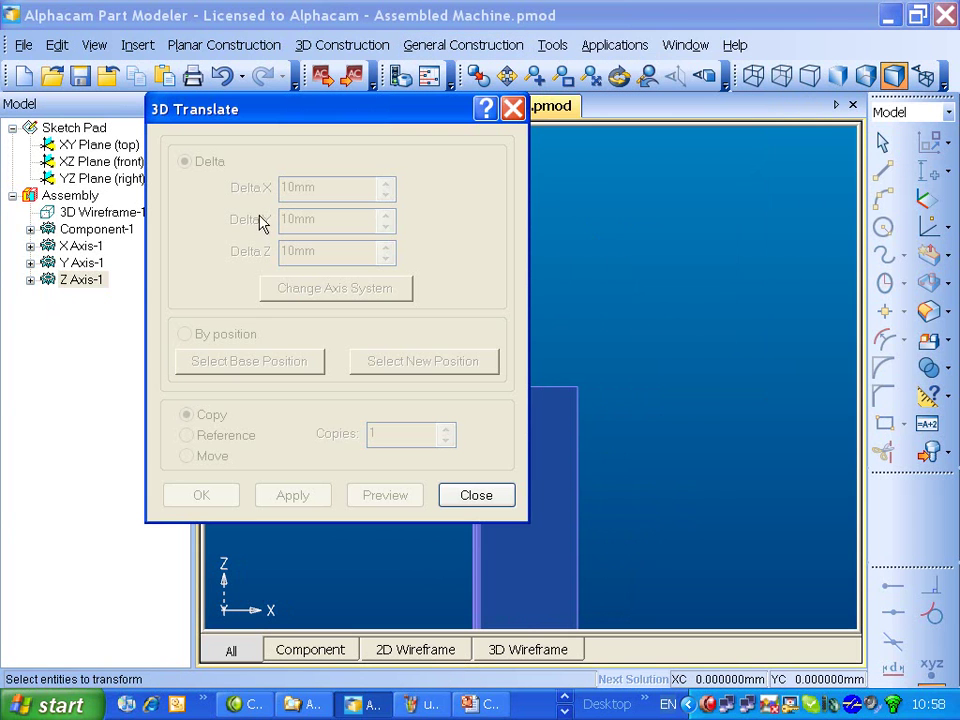
left_click(86, 280)
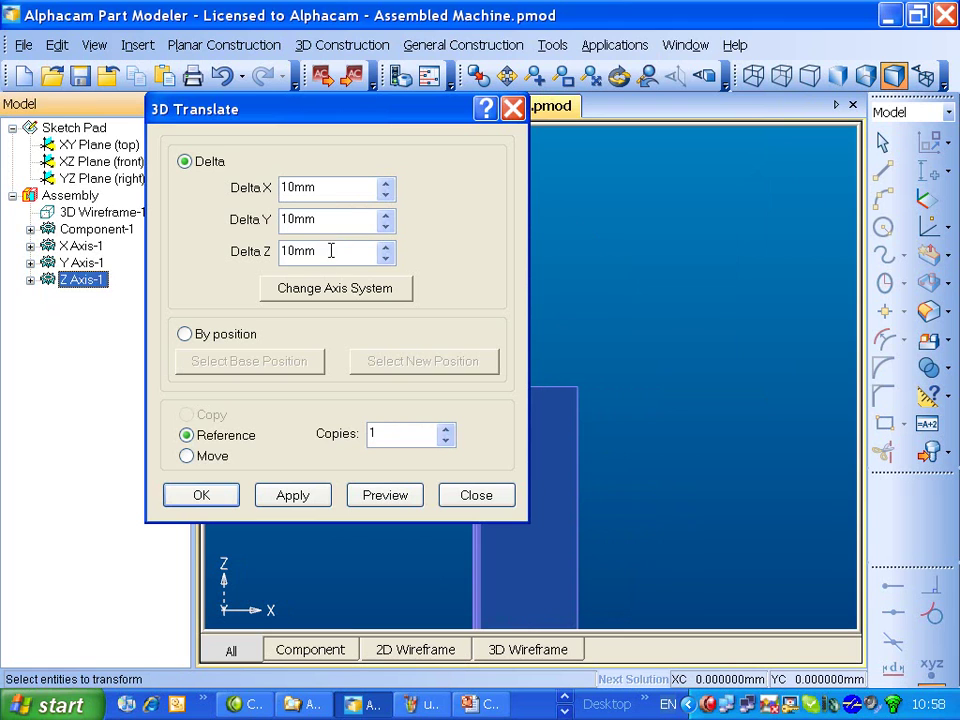
left_click_drag(331, 251, 200, 265)
type("-")
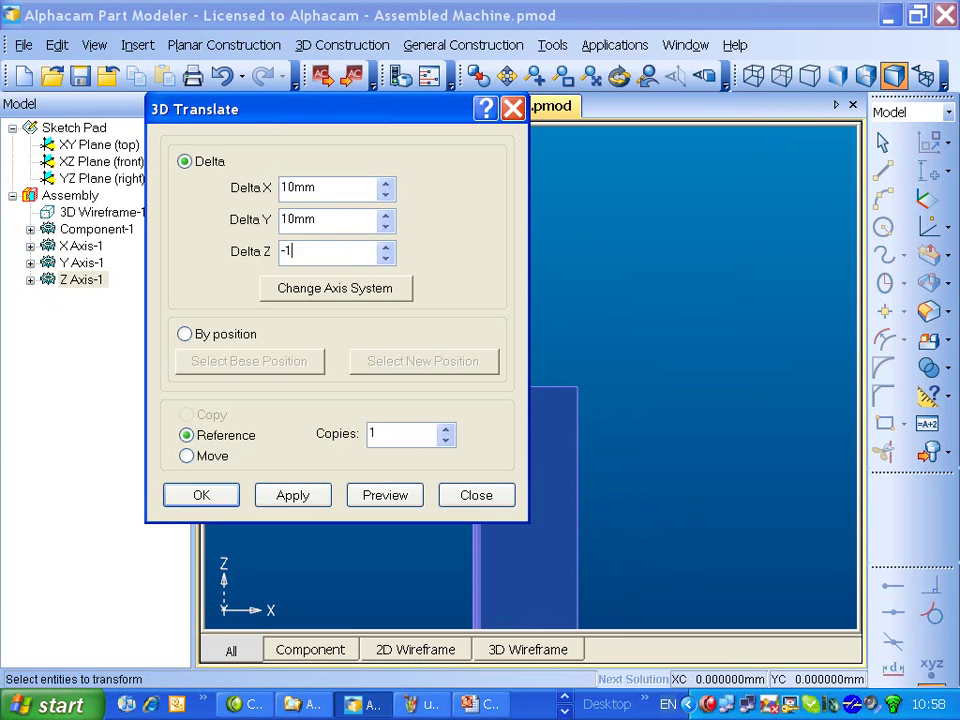
type("1000")
left_click_drag(333, 219, 204, 236)
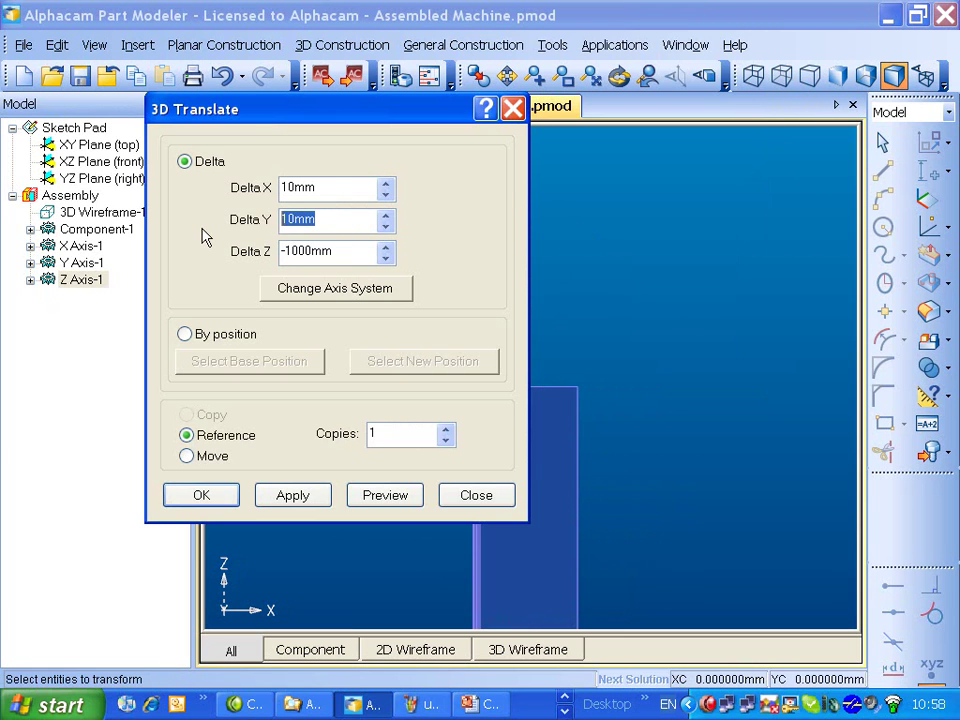
type("0")
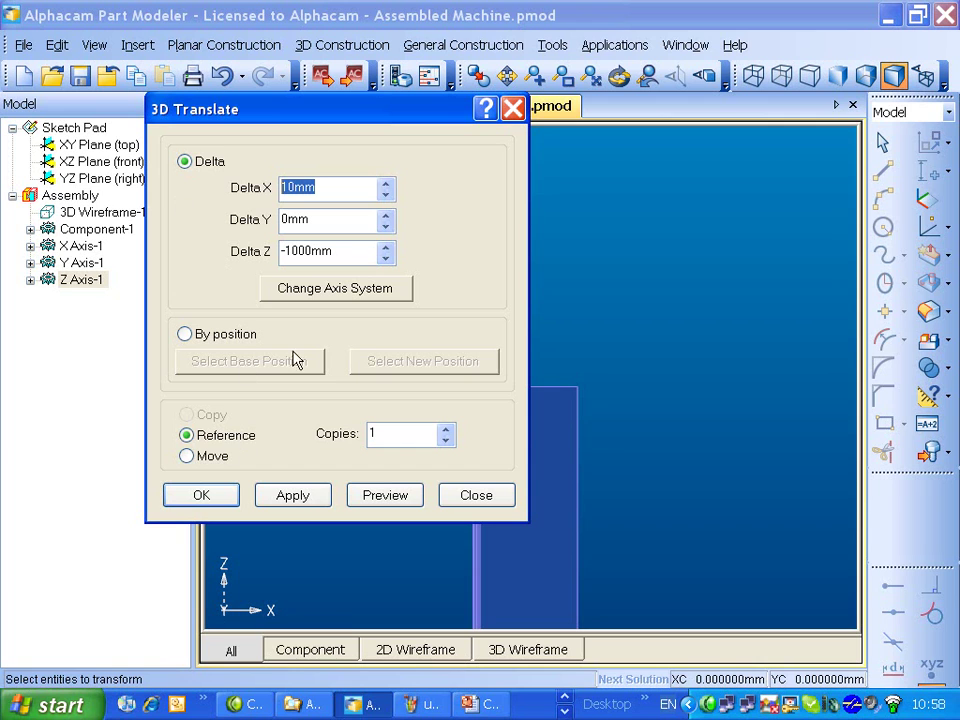
type("0")
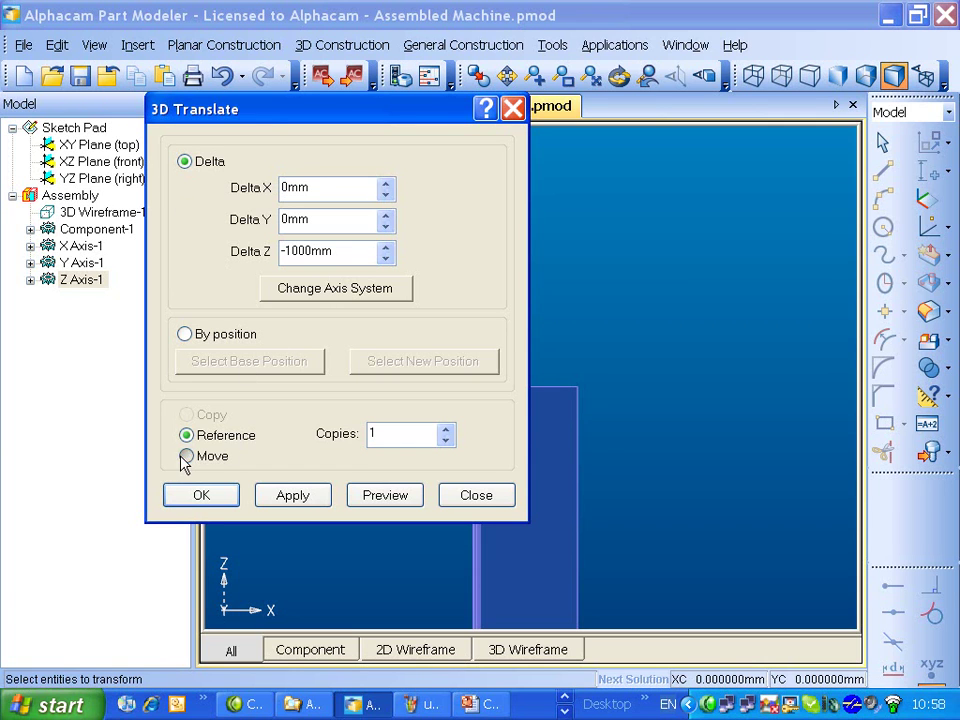
left_click(187, 455)
left_click(385, 495)
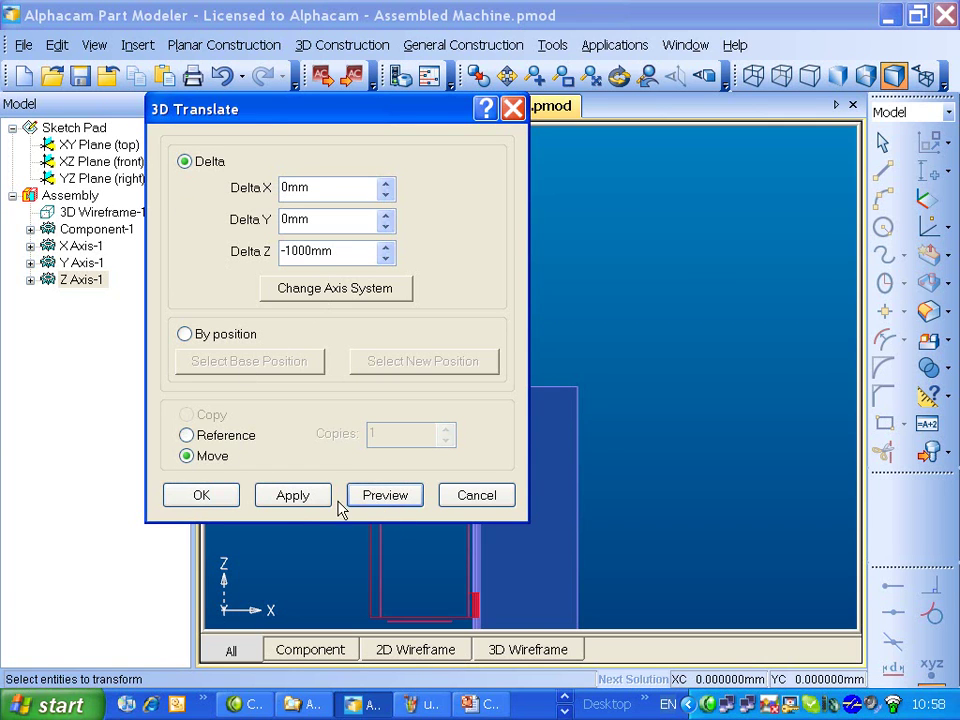
Change Delta Z to -2000mm, preview, and apply the downward move.
left_click_drag(385, 105, 778, 50)
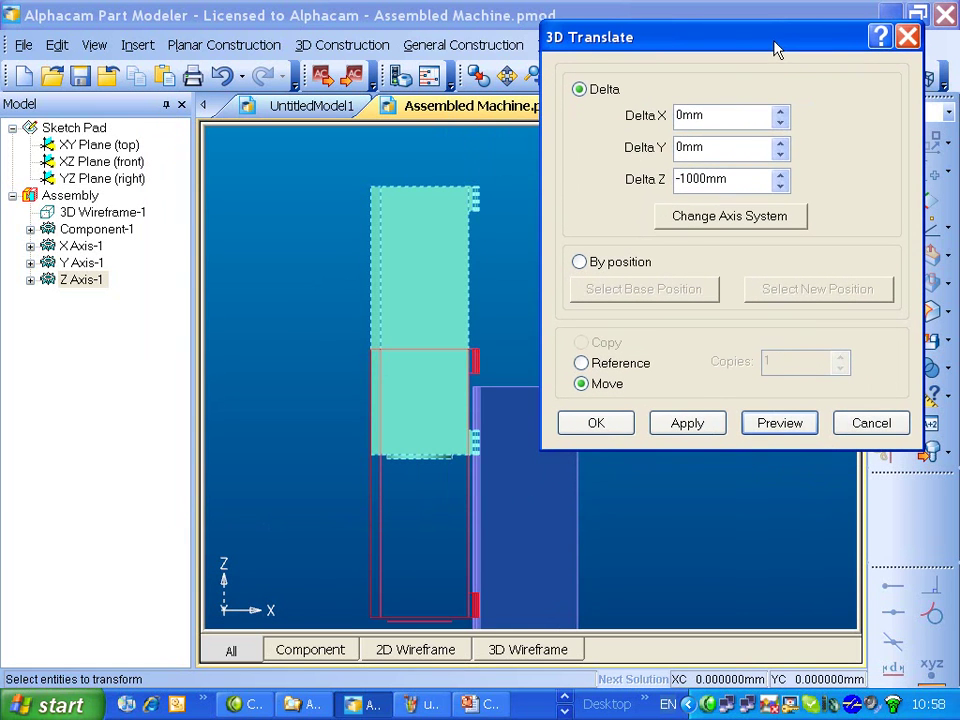
left_click(684, 178)
key("BackSpace")
type("2")
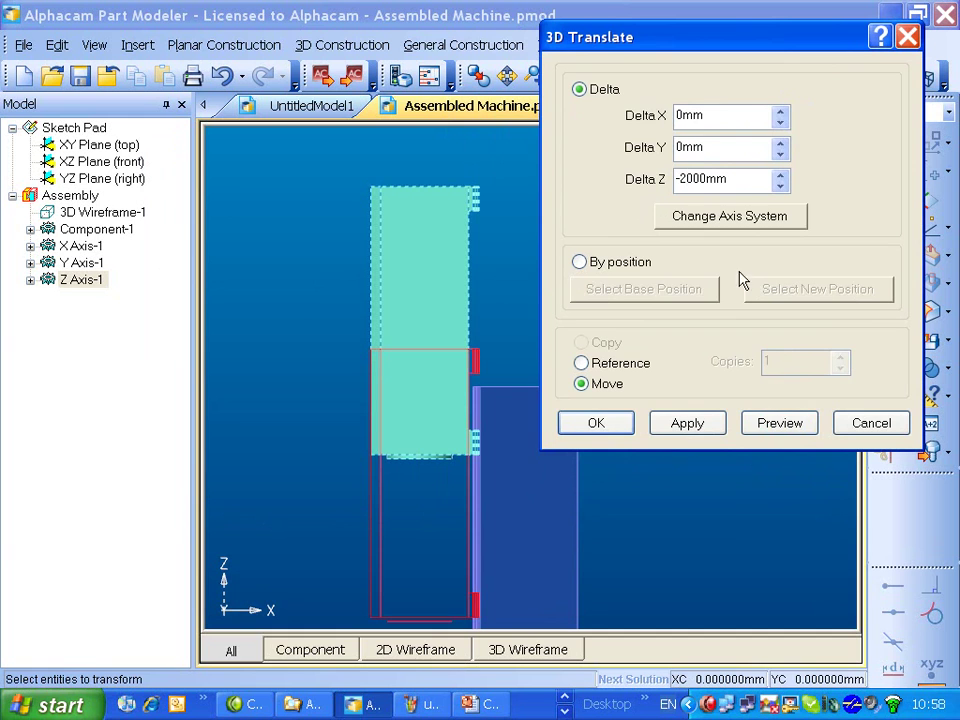
left_click(780, 423)
left_click(688, 423)
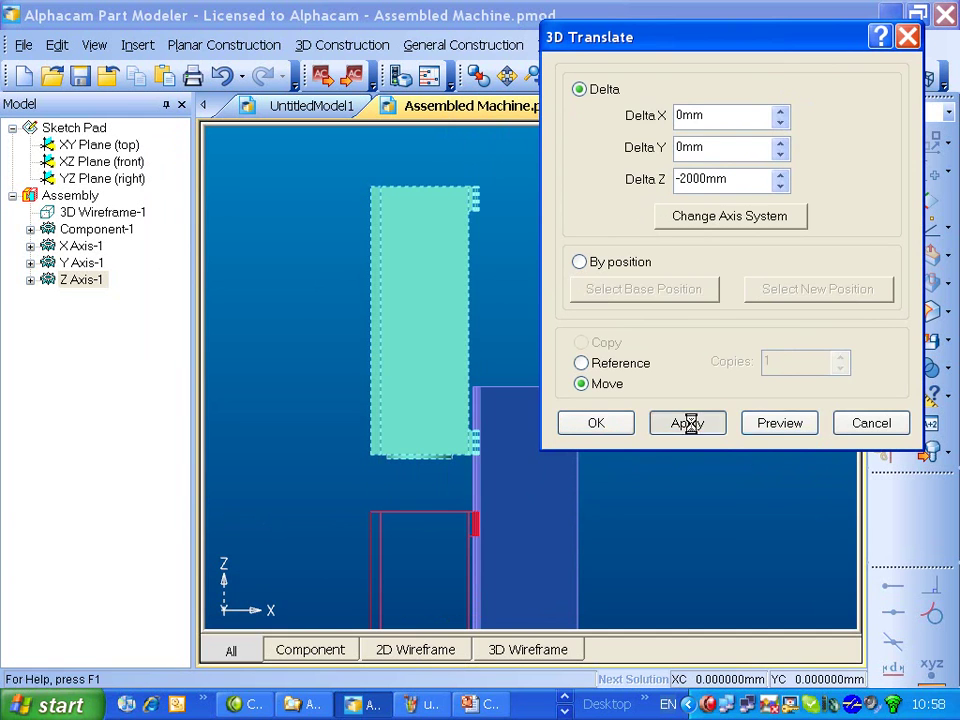
Close the 3D Translate dialog, then orbit and zoom out to check the lowered Z Axis-1.
left_click(888, 423)
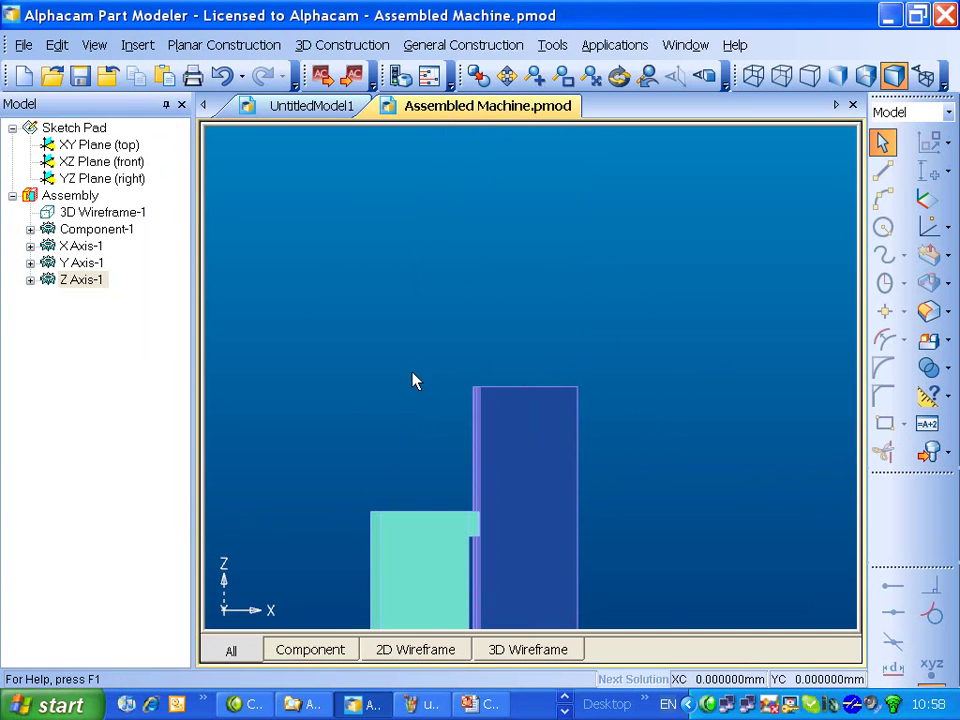
middle_click_drag(416, 381, 508, 381)
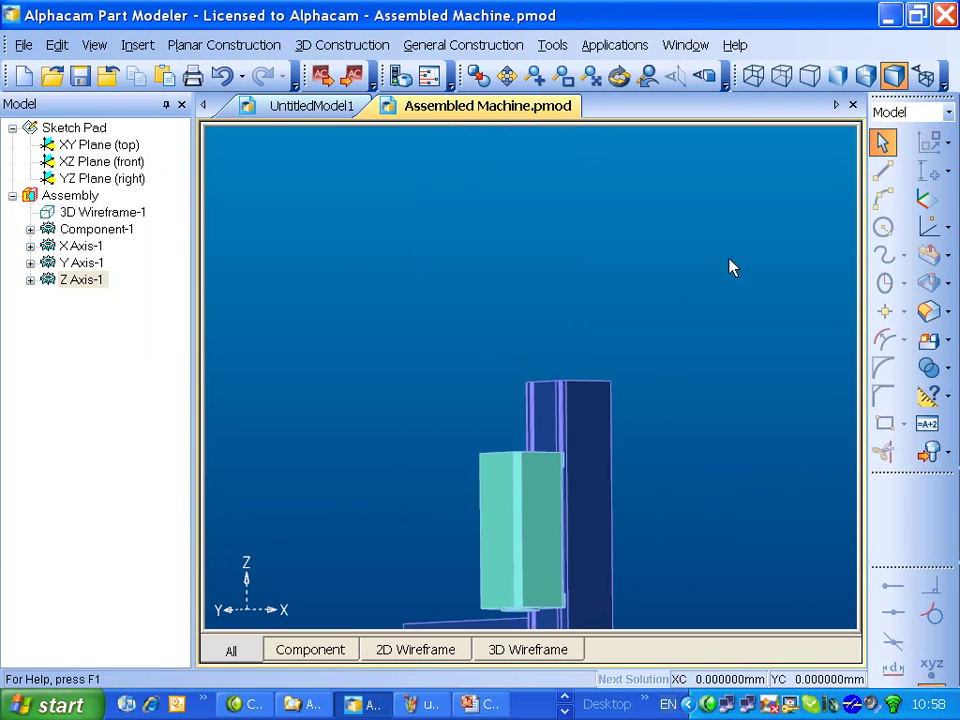
scroll(725, 270, "down", 3)
middle_click_drag(778, 420, 632, 352)
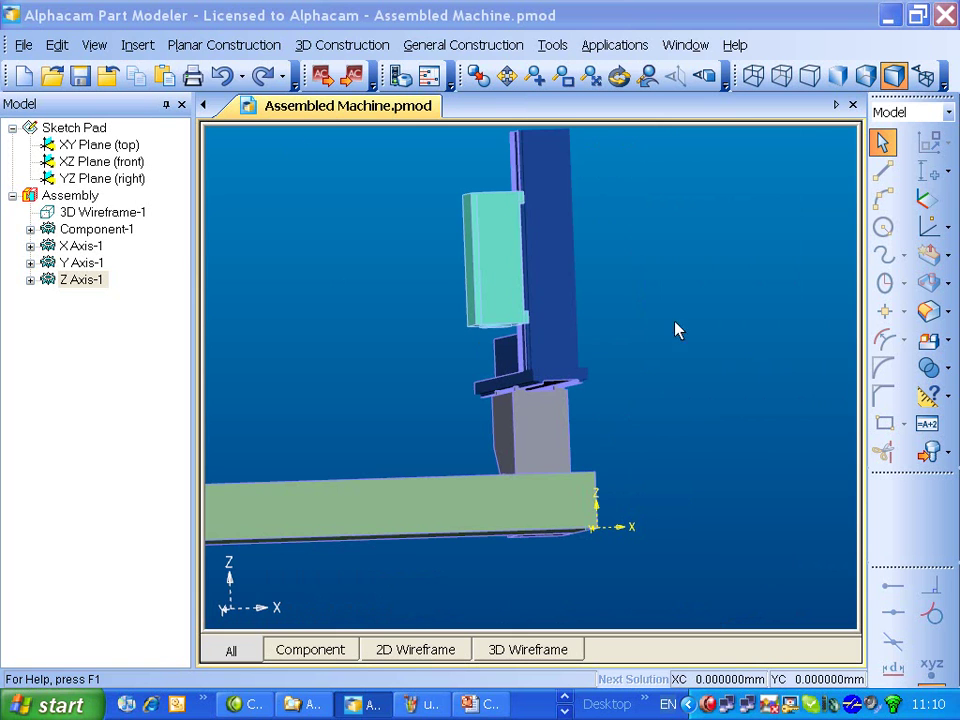
Insert Rotary Axis.pmod as a referenced component, Rotary Axis-1, beside the Z-axis block.
left_click(548, 290)
left_click(138, 45)
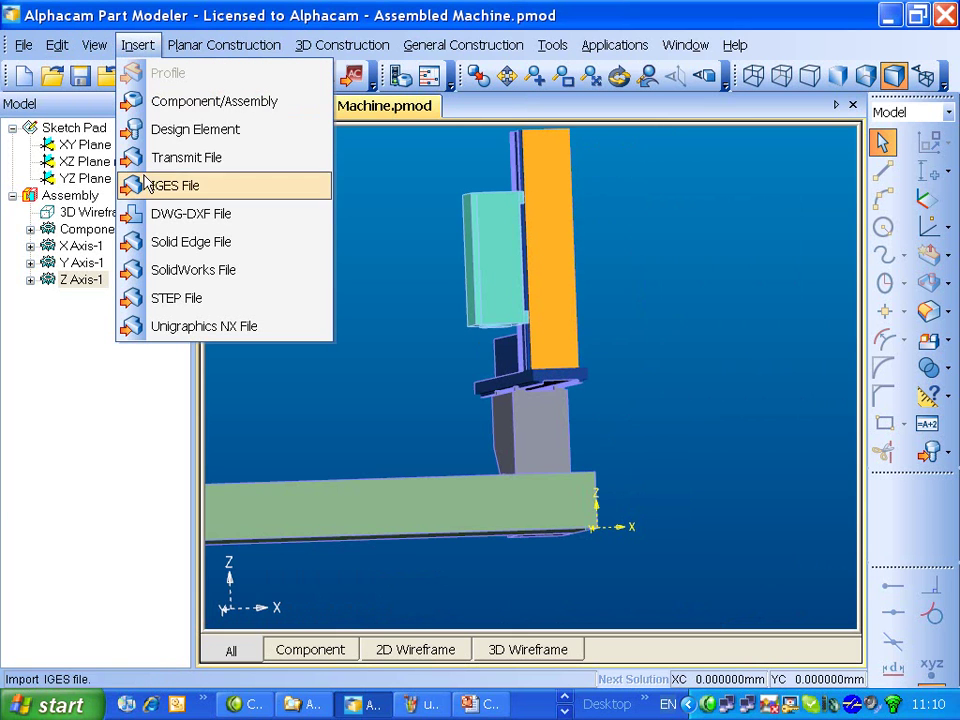
left_click(150, 106)
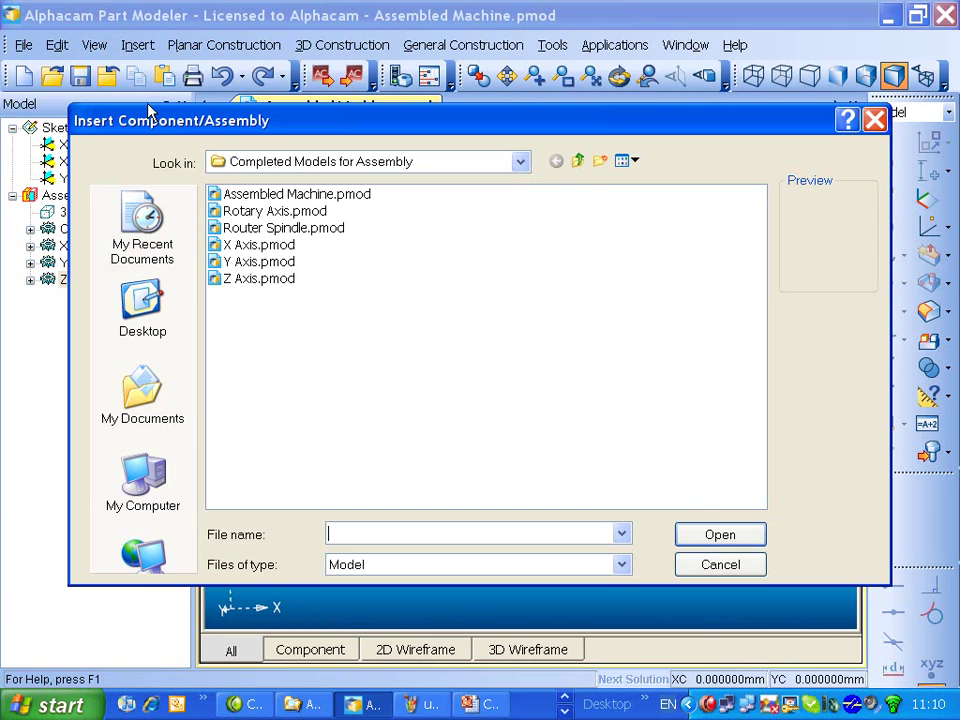
left_click(272, 212)
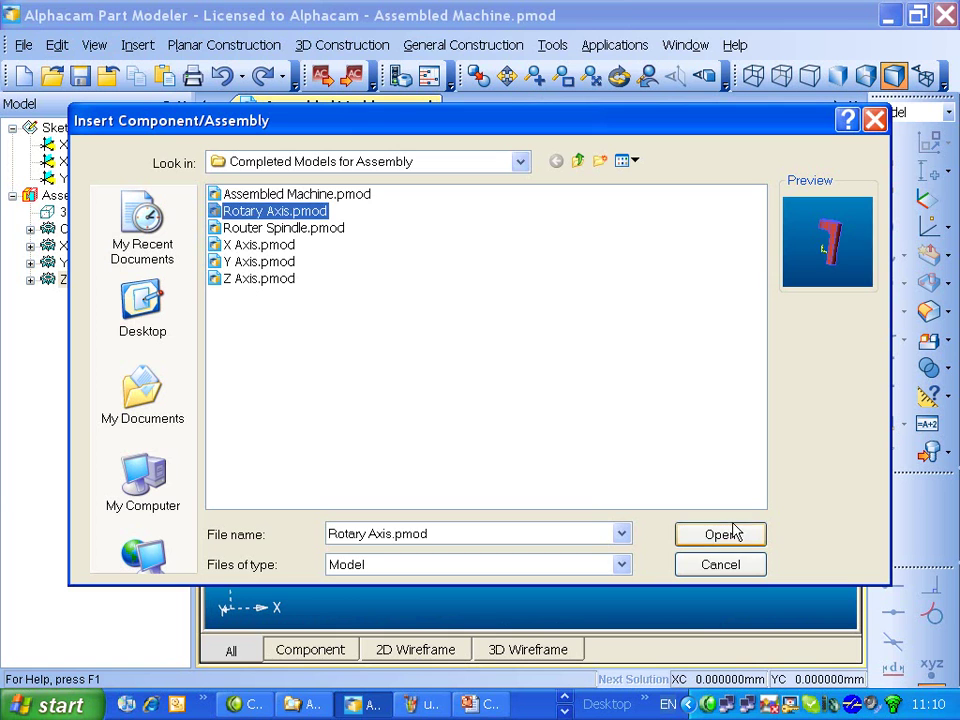
left_click(735, 538)
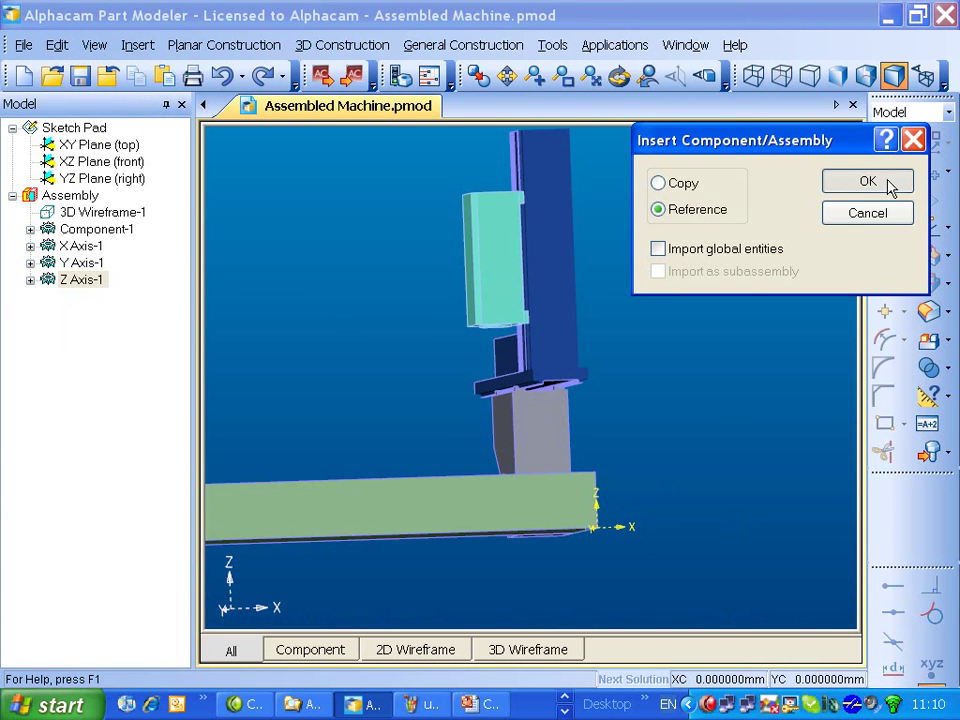
left_click(867, 181)
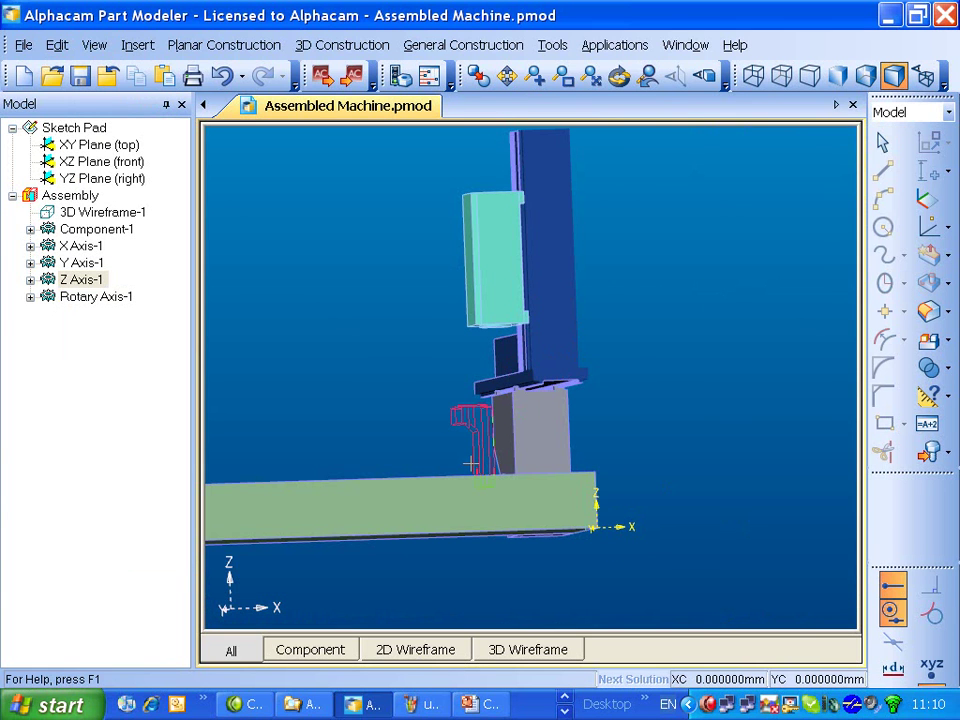
left_click(438, 453)
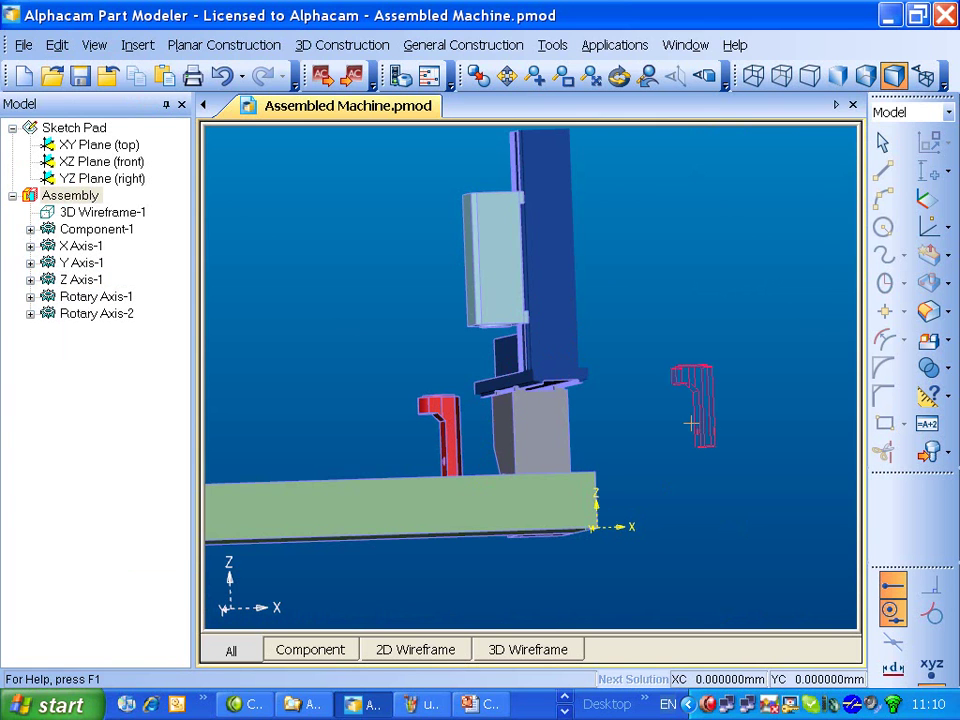
key("Escape")
scroll(628, 345, "up", 3)
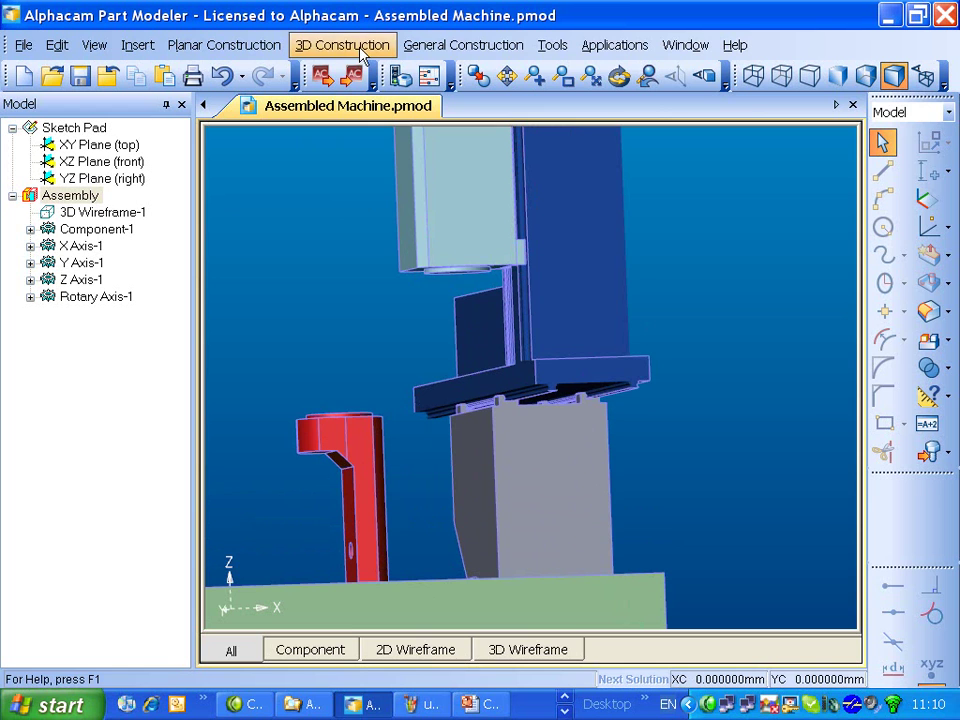
Make the red rotary axis concentric with the Z axis head using Assign 3D Constraints.
left_click(436, 47)
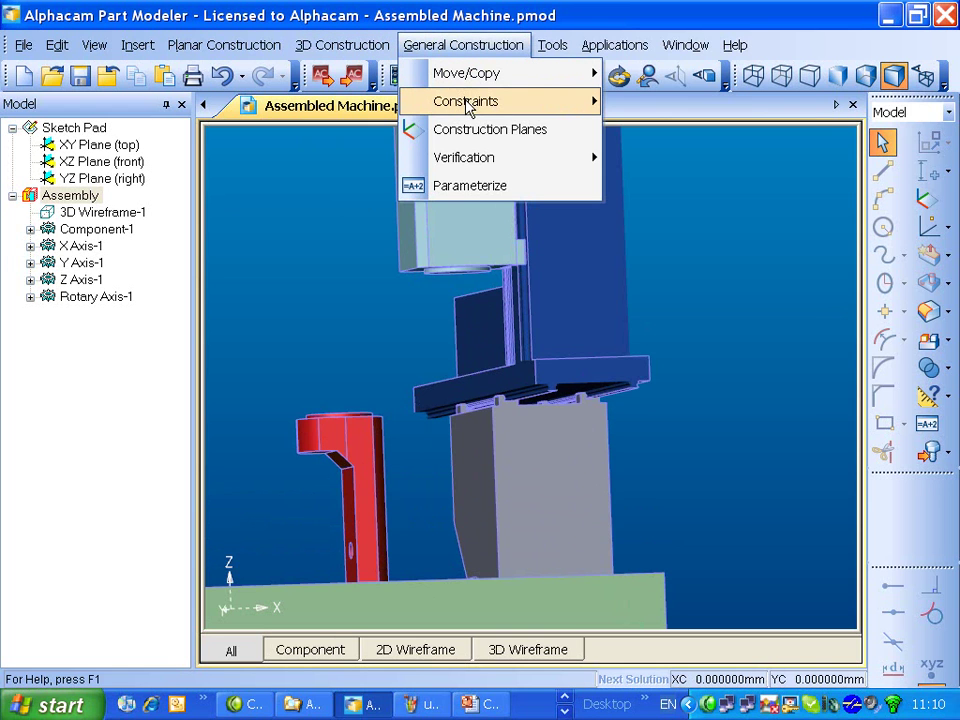
mouse_move(468, 108)
left_click(684, 192)
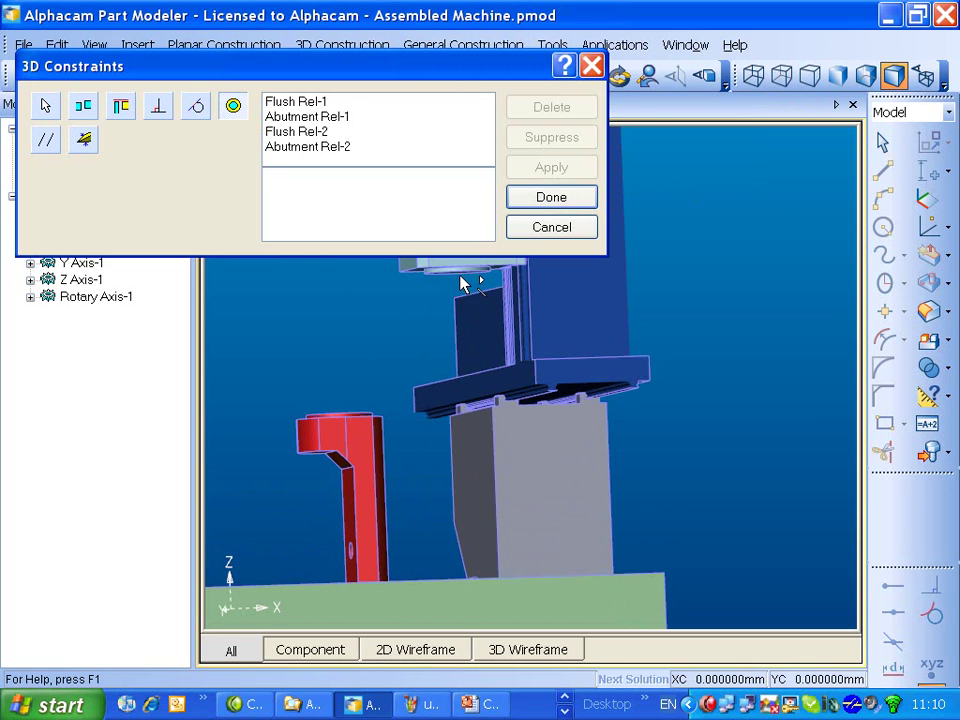
left_click(354, 412)
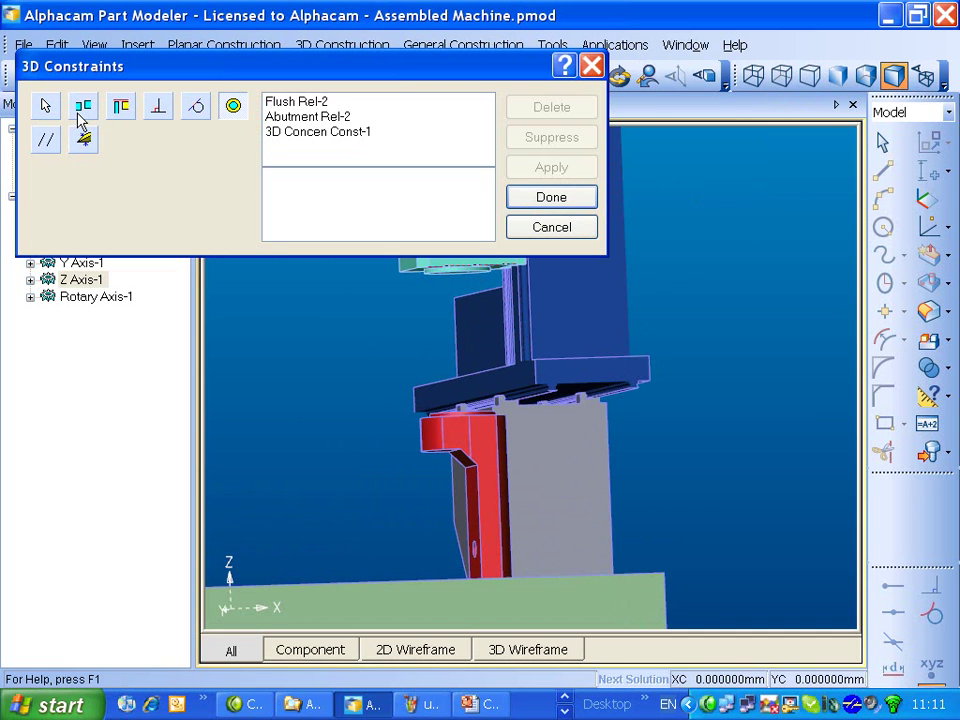
Abut the red rotary axis against the Z axis head so it hangs beneath it.
left_click(81, 110)
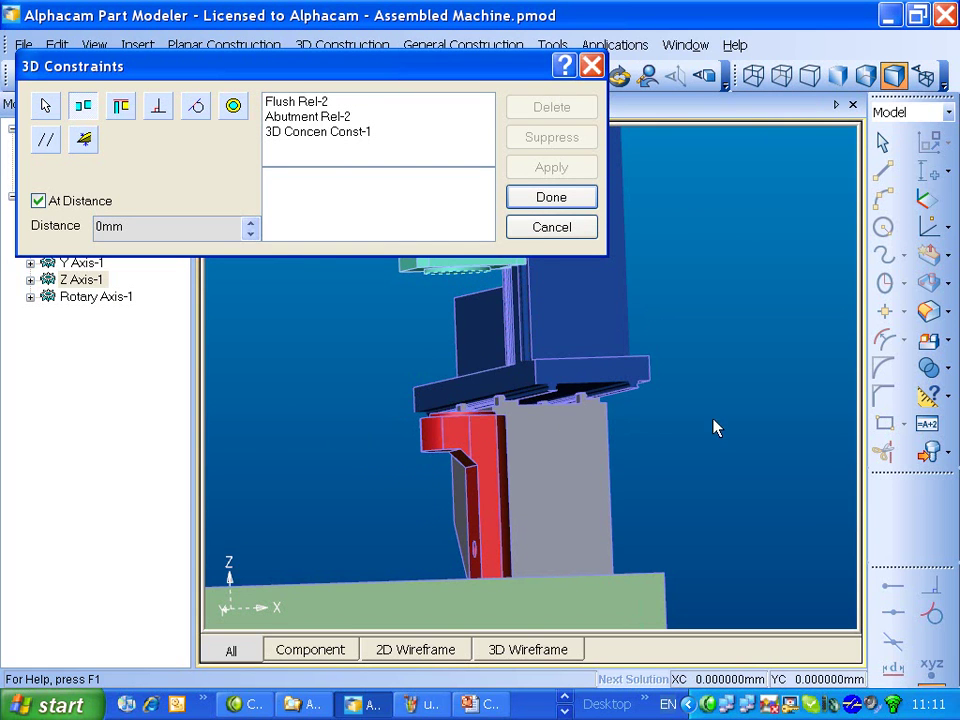
mouse_move(716, 428)
middle_mouse_down()
mouse_move(700, 487)
mouse_move(722, 450)
middle_mouse_up()
left_click(378, 567)
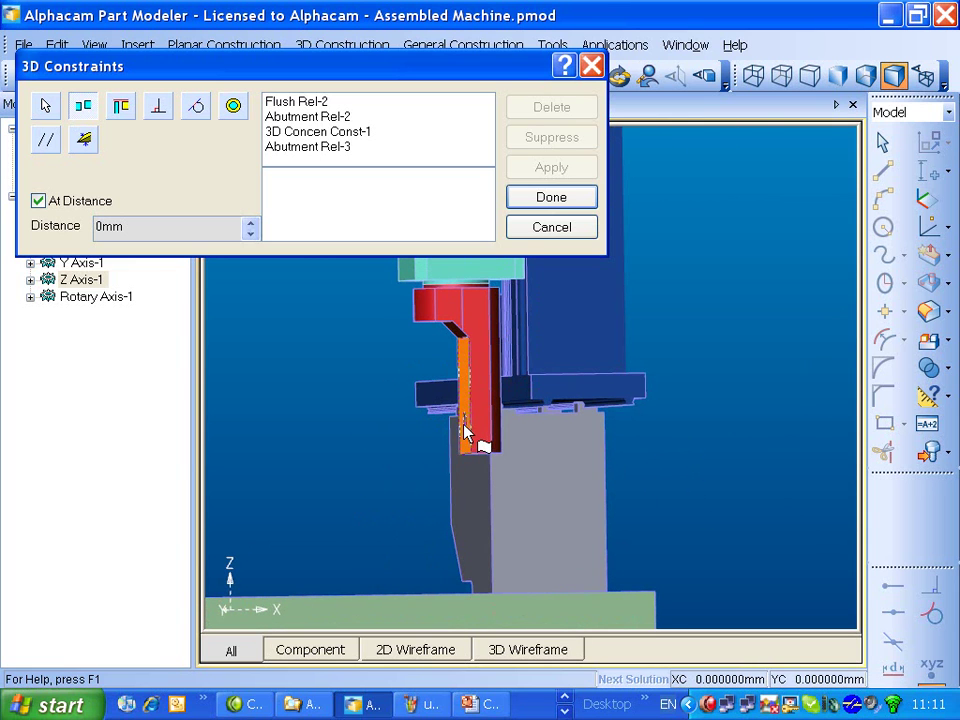
left_click(543, 203)
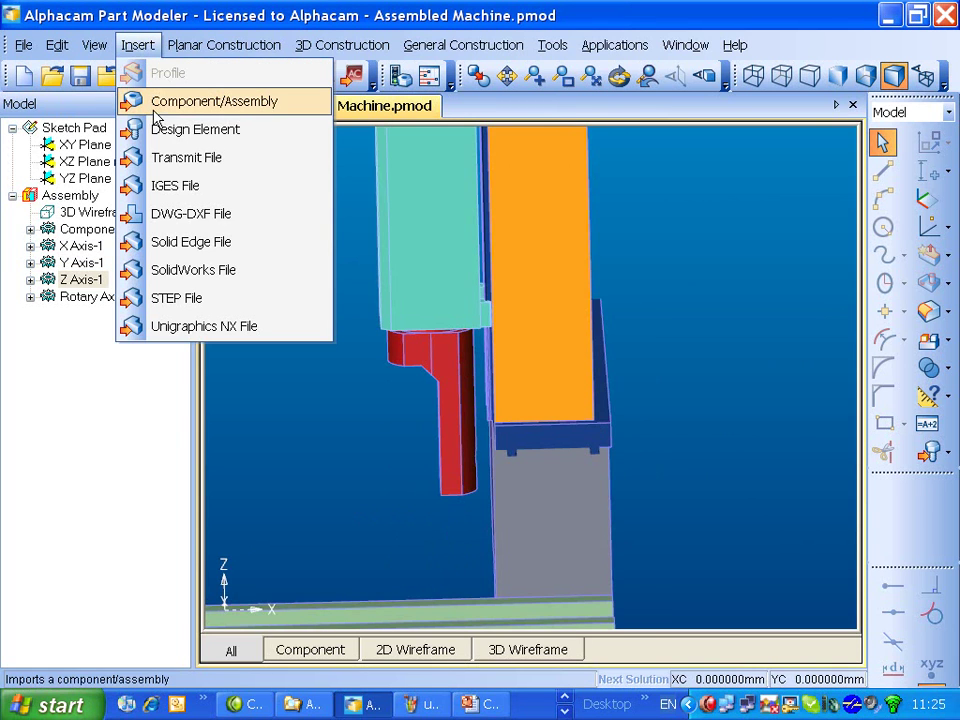
Insert Router Spindle.pmod as a referenced component, Router Spindle-1, beside the red rotary axis.
left_click(180, 103)
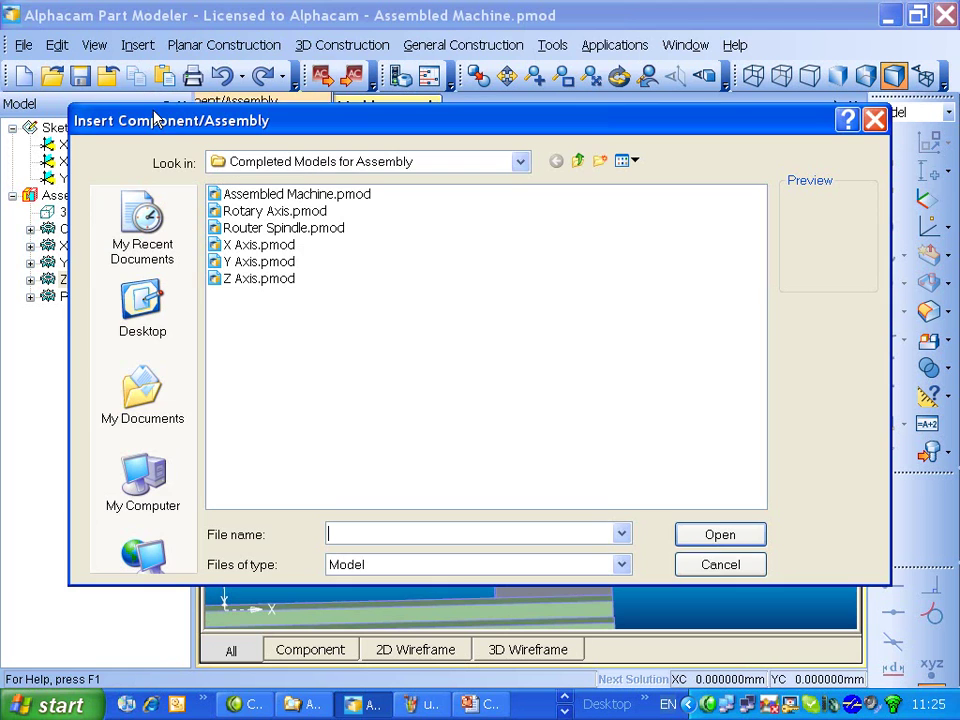
left_click(291, 229)
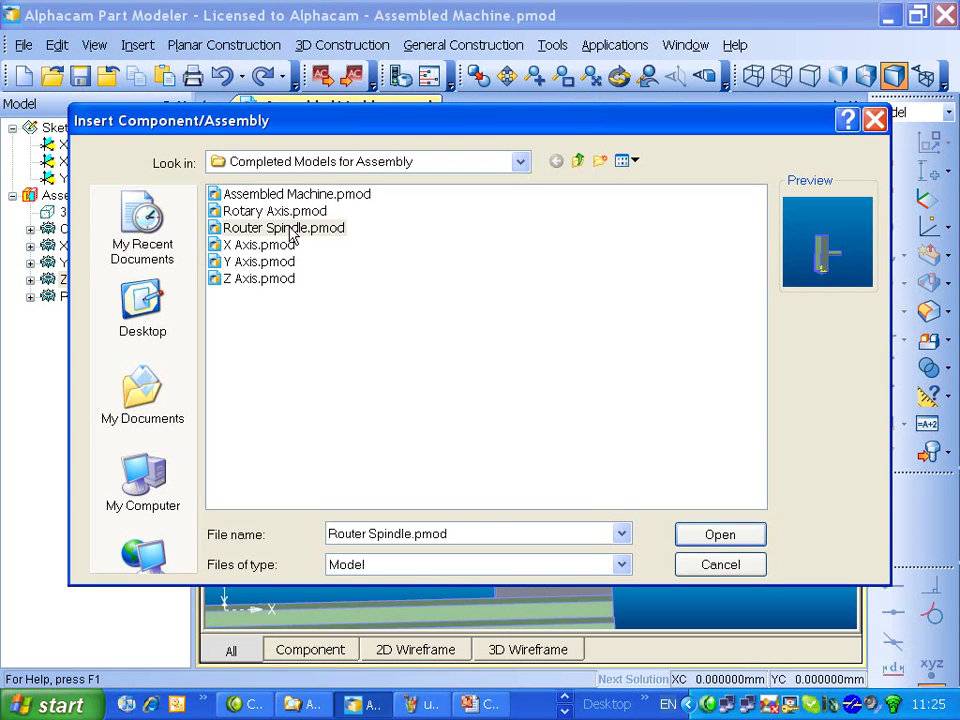
left_click(728, 538)
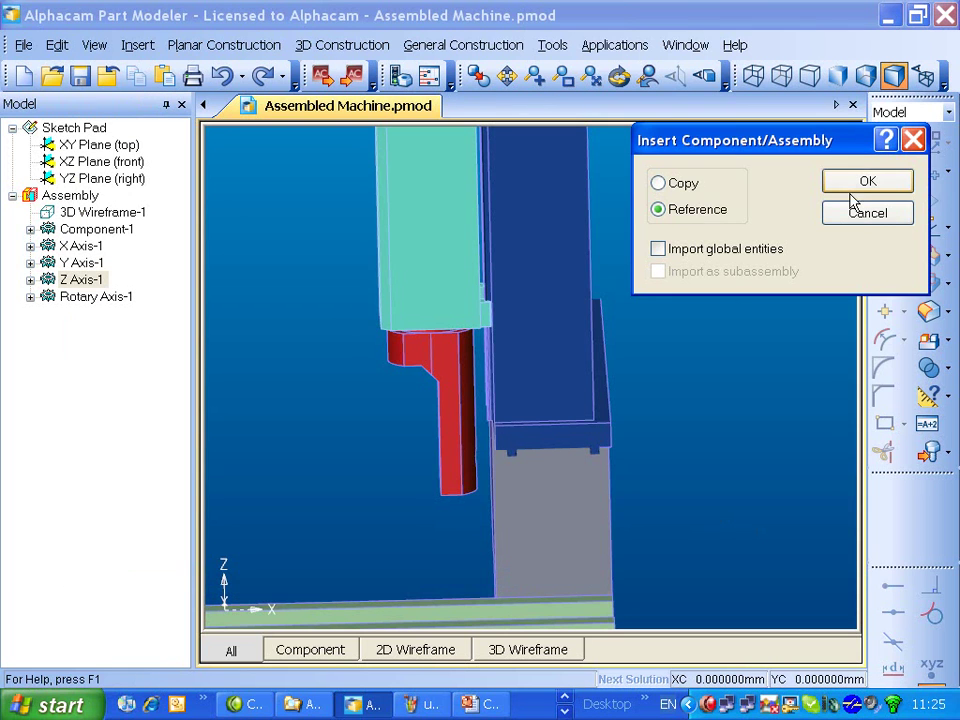
left_click(858, 181)
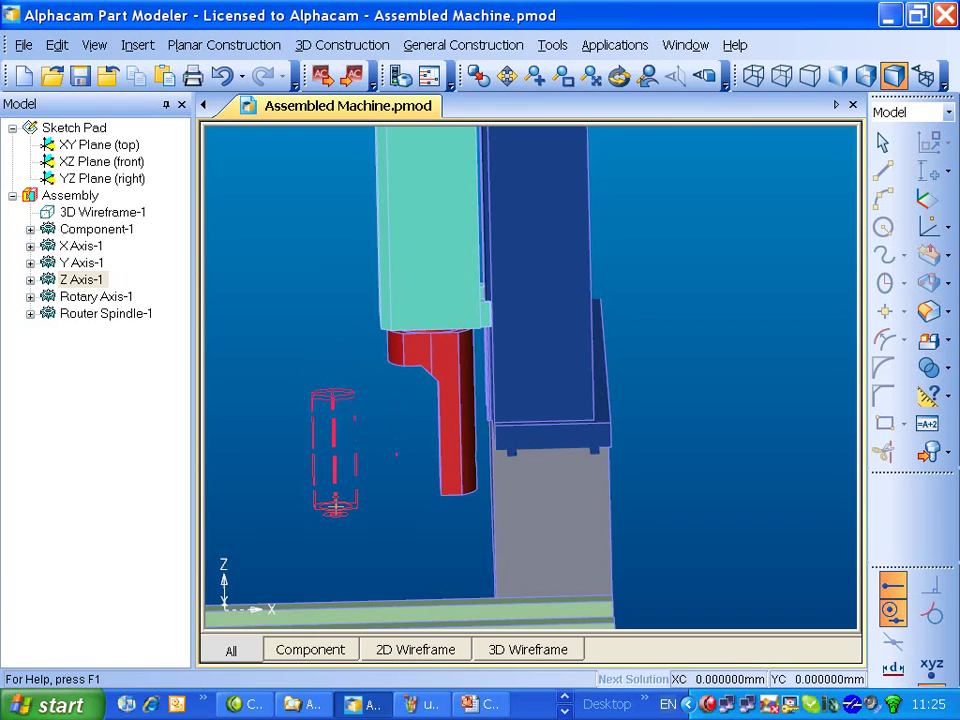
left_click(330, 511)
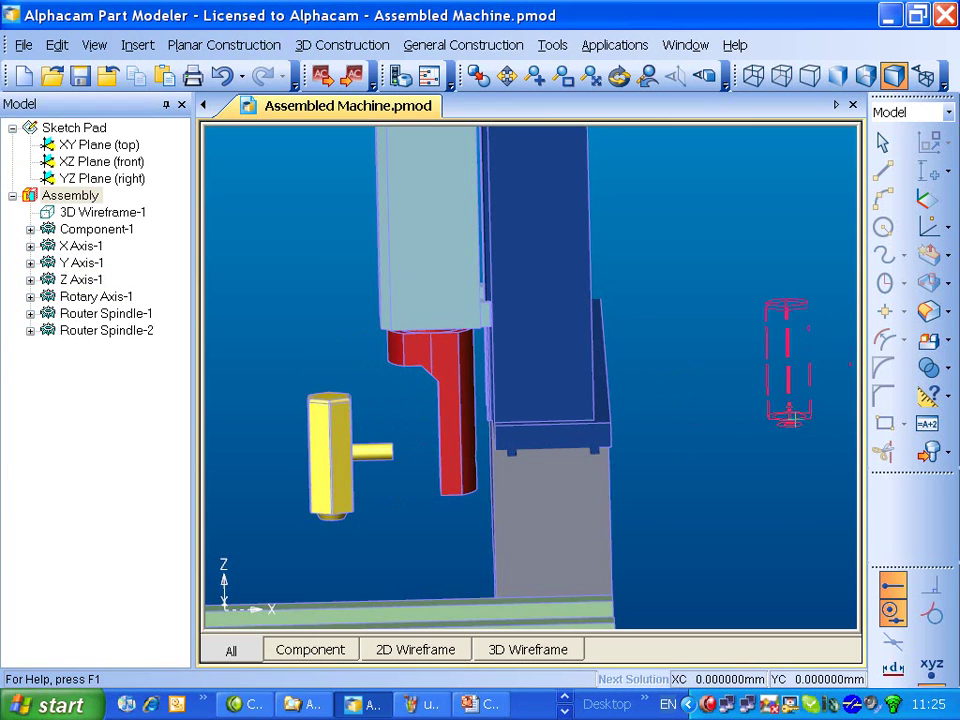
key("Escape")
middle_click_drag(707, 426, 727, 433)
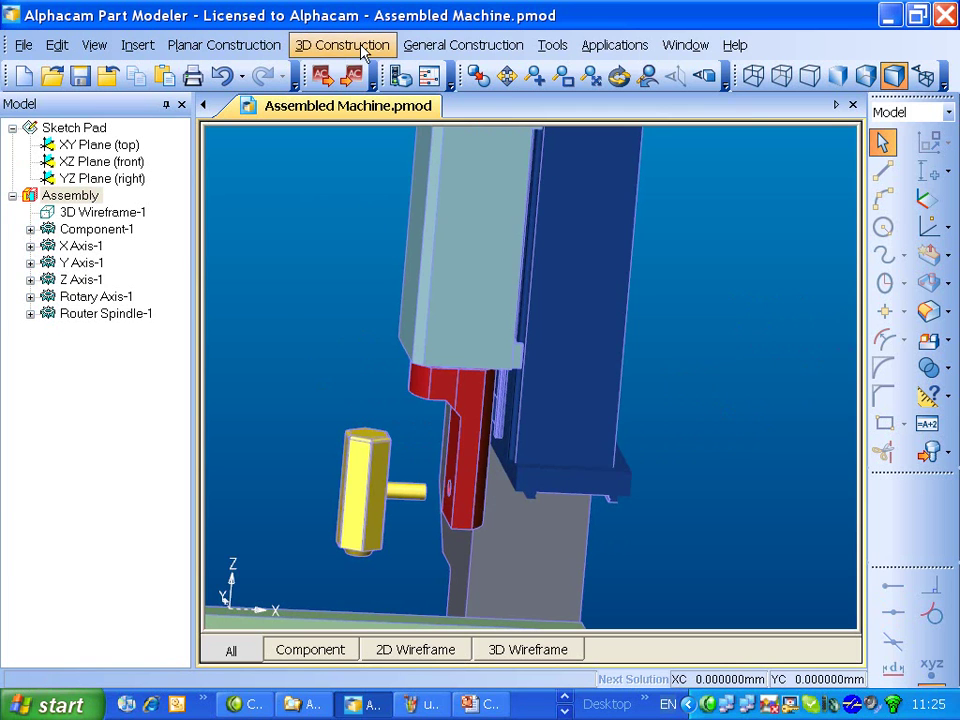
Make the yellow router spindle concentric with the rotary axis via Assign 3D Constraints.
left_click(302, 45)
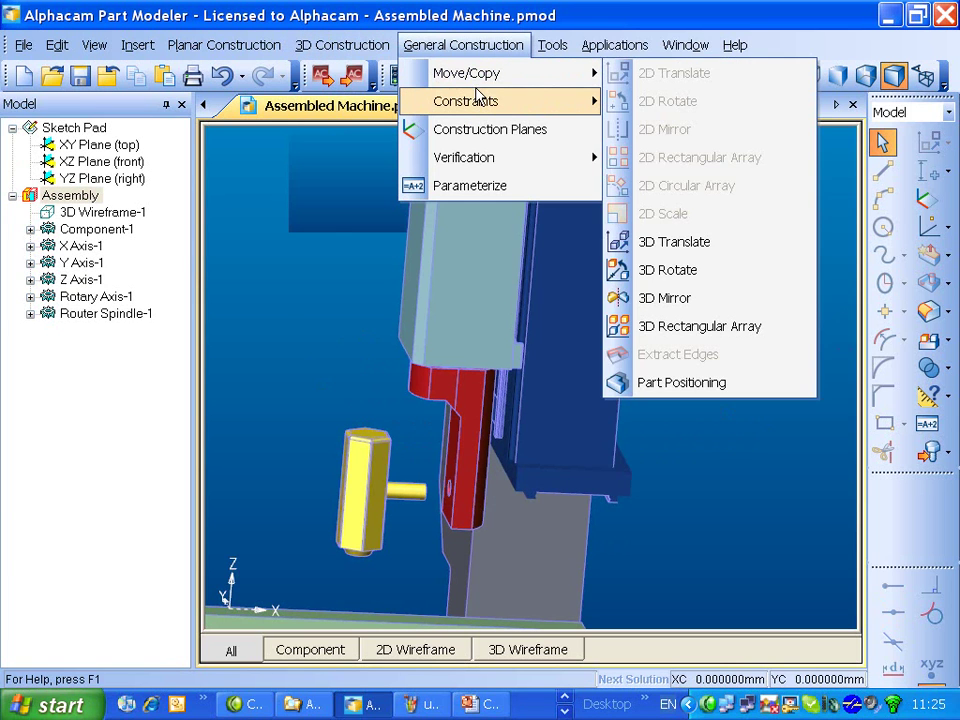
mouse_move(469, 100)
left_click(681, 187)
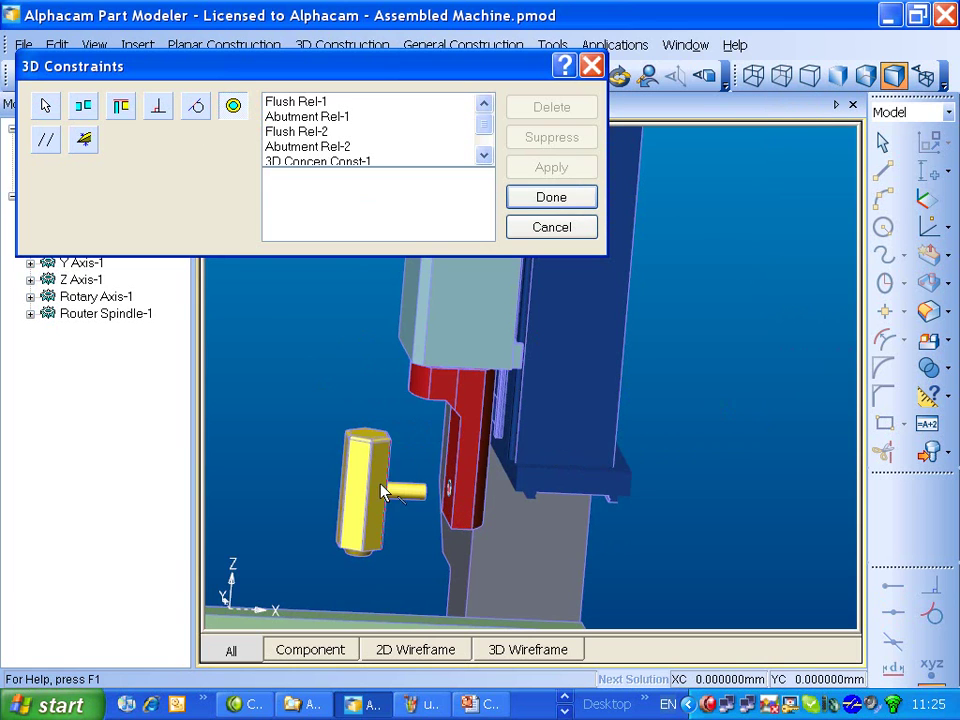
left_click(418, 500)
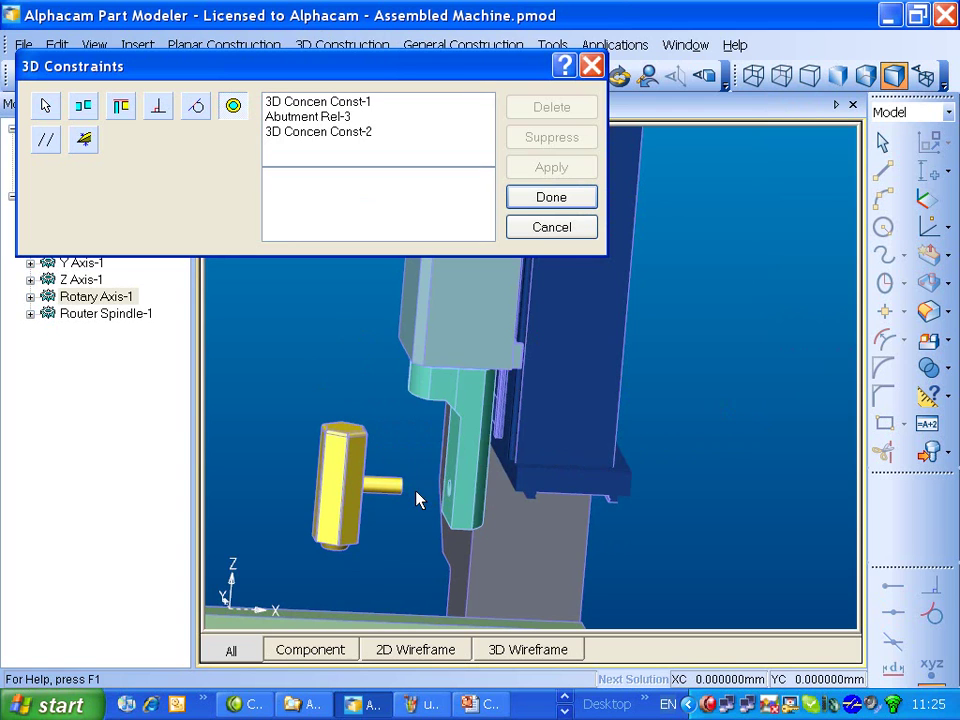
Abut the spindle against the rotary axis face with a raised offset, creating Abutment Rel-4.
left_click(83, 107)
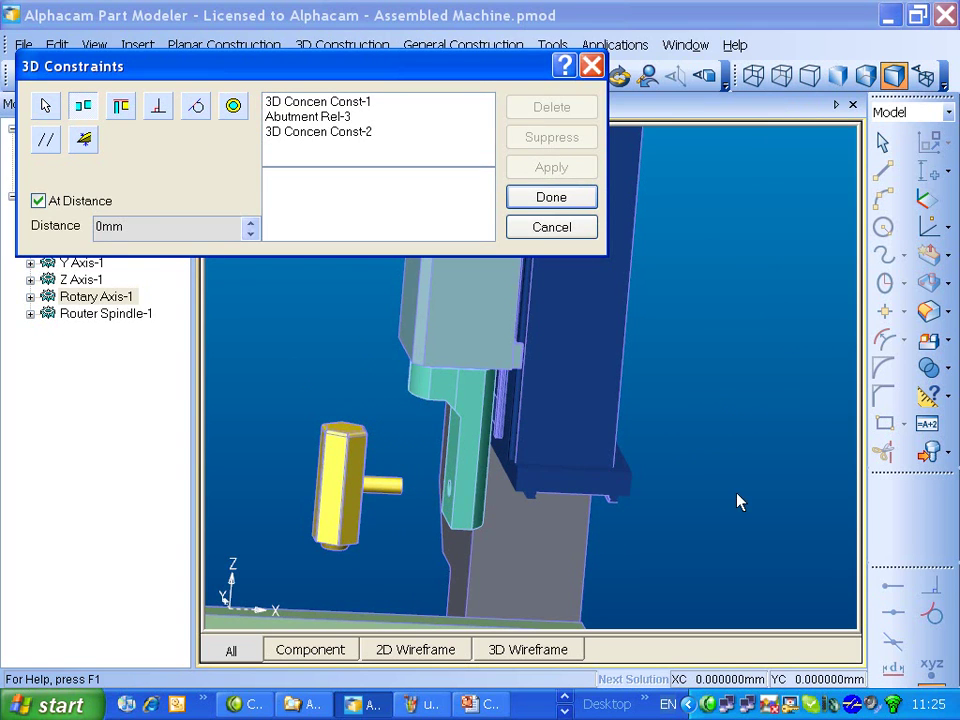
middle_click_drag(739, 501, 628, 438)
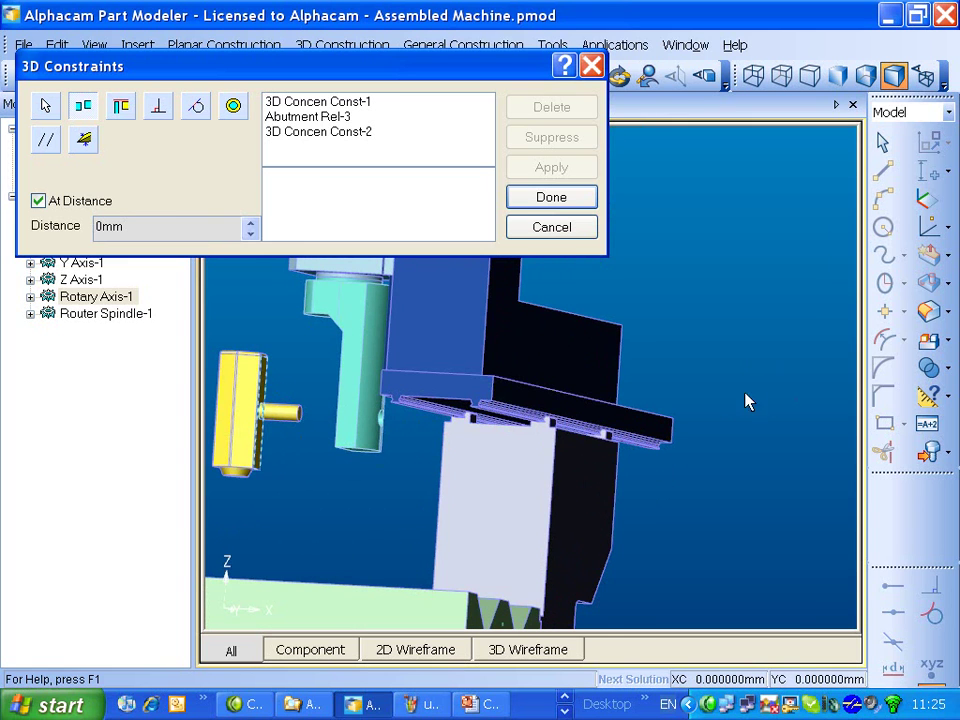
middle_click_drag(748, 399, 579, 386)
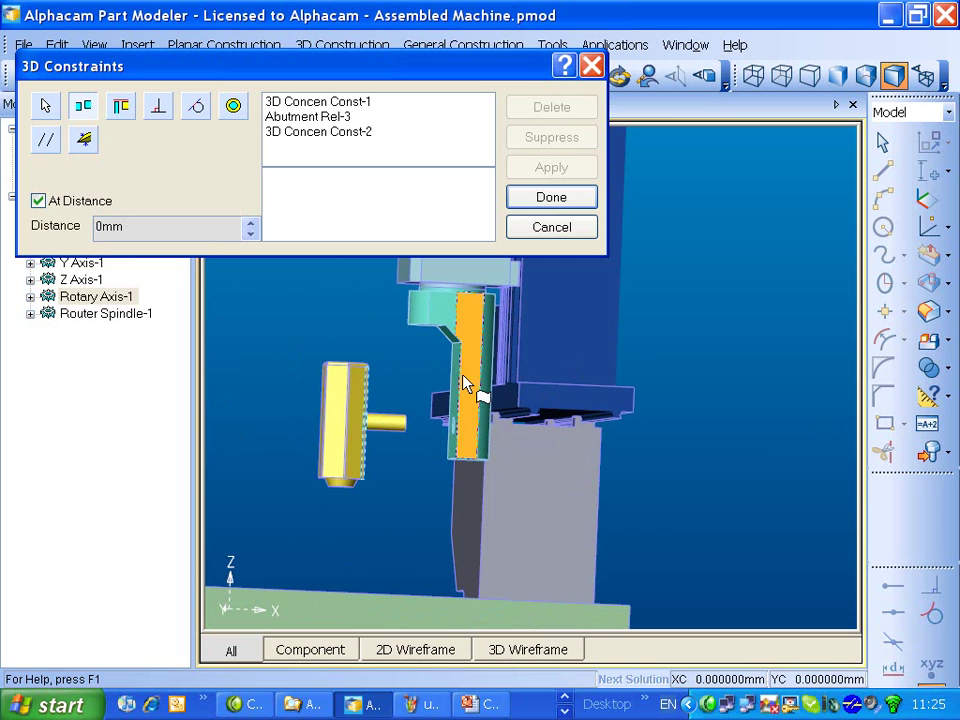
left_click(247, 225)
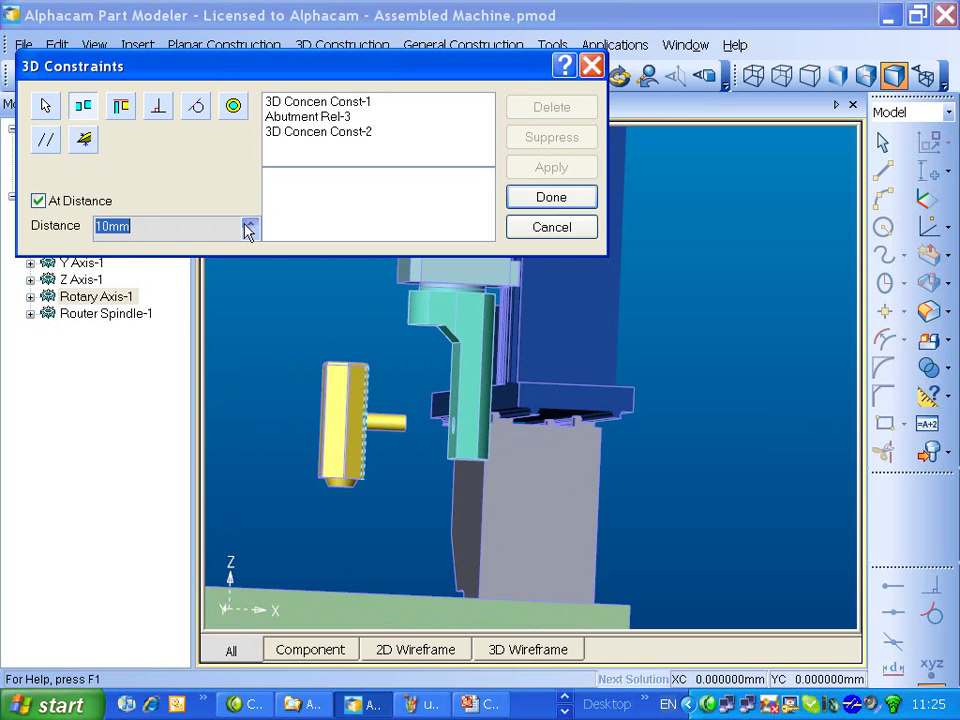
left_click(456, 399)
middle_click_drag(456, 393, 429, 401)
left_click(556, 206)
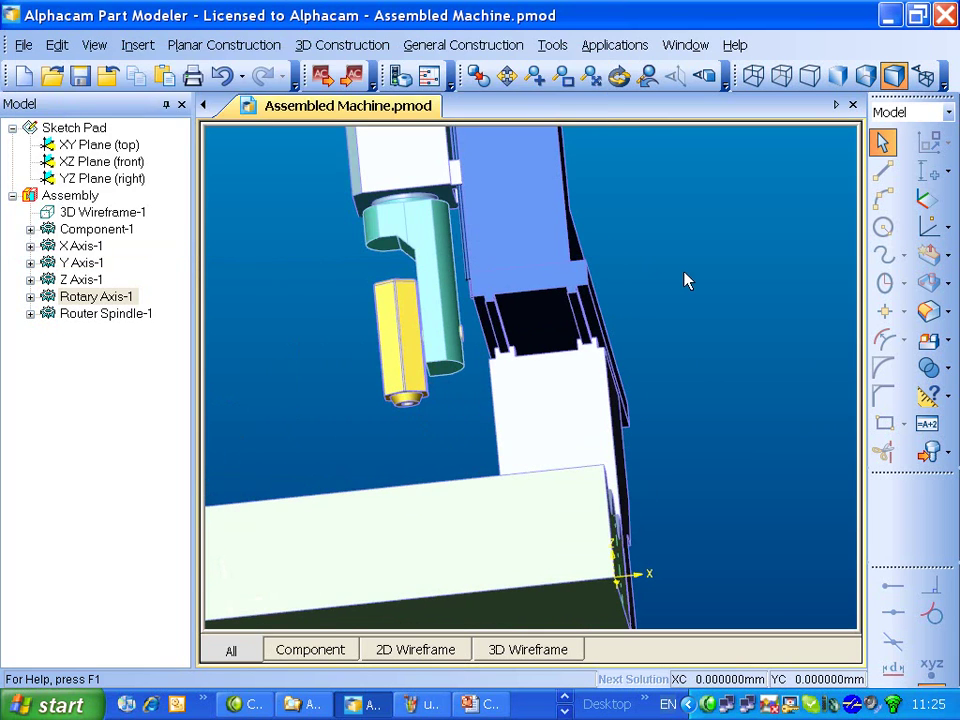
scroll(688, 280, "up", 3)
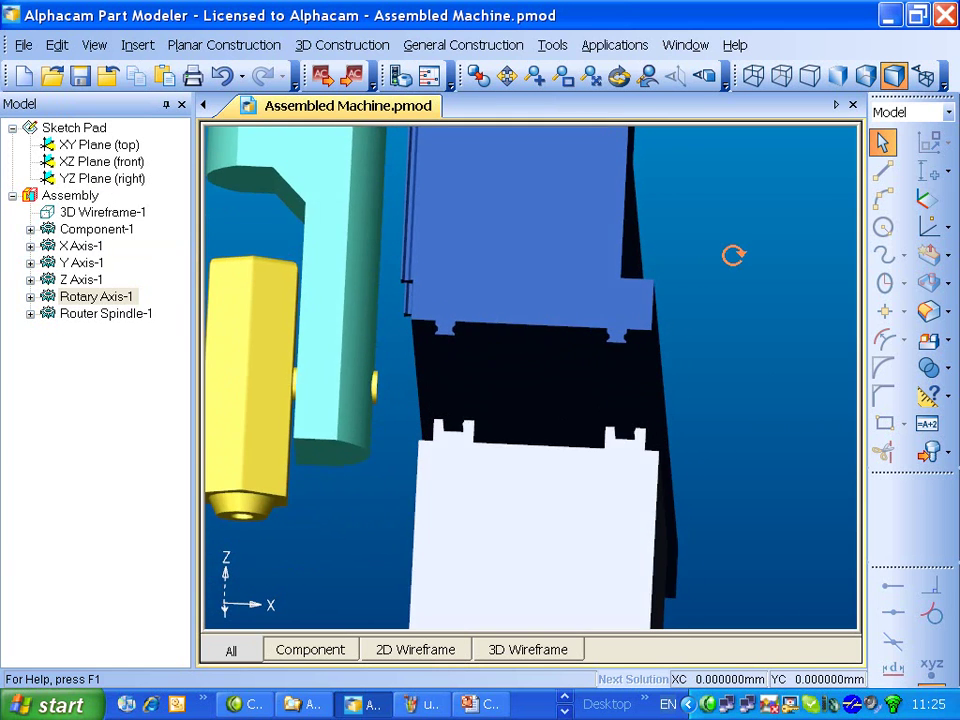
scroll(738, 257, "down", 5)
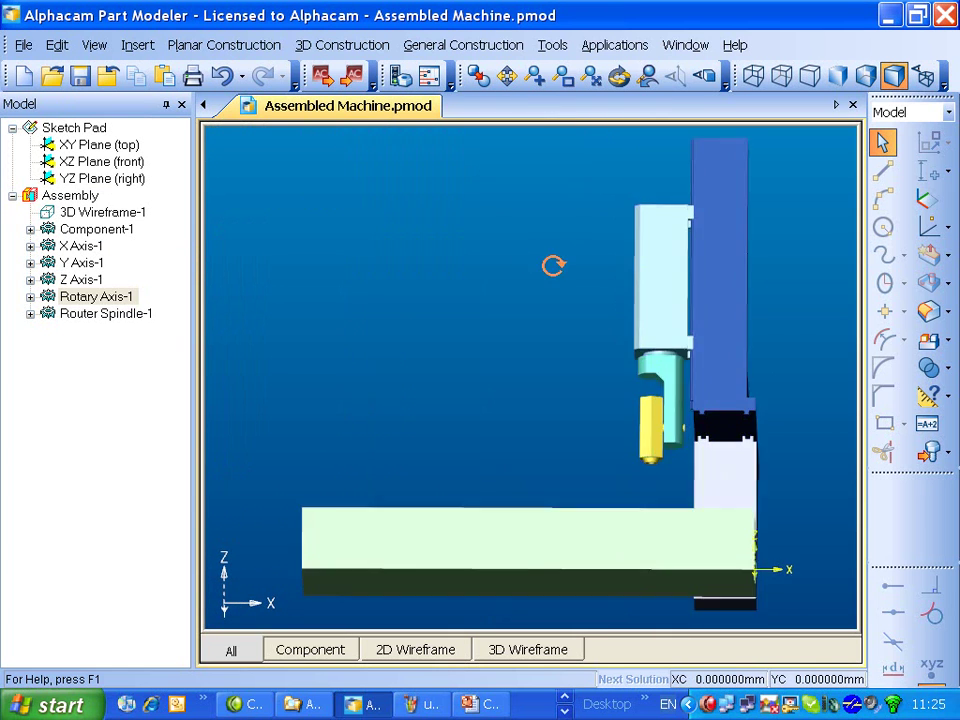